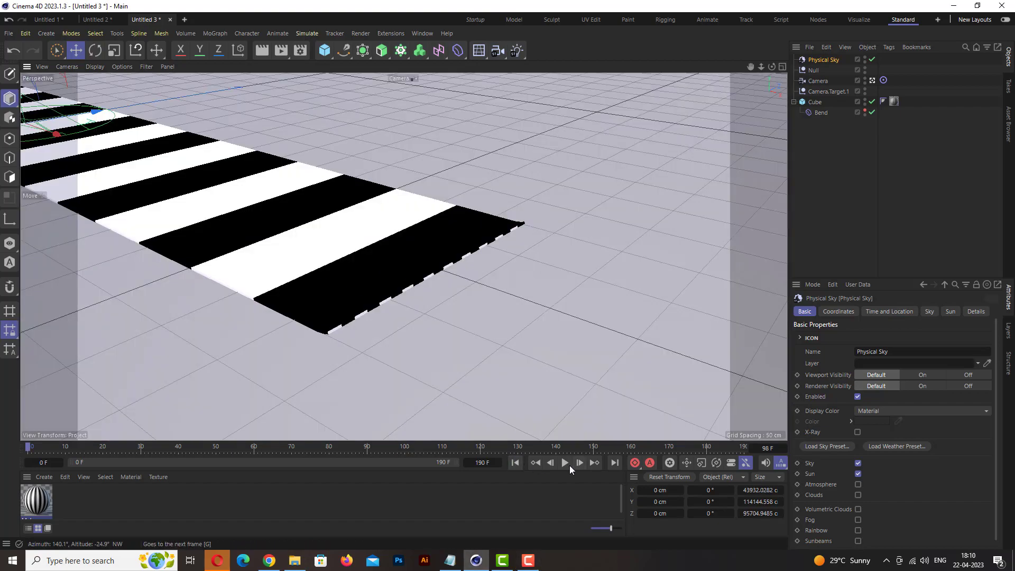
Play the striped-sheet unrolling animation and pause it at frame 84.
{"action": "left_click", "coordinate": [567, 464]}
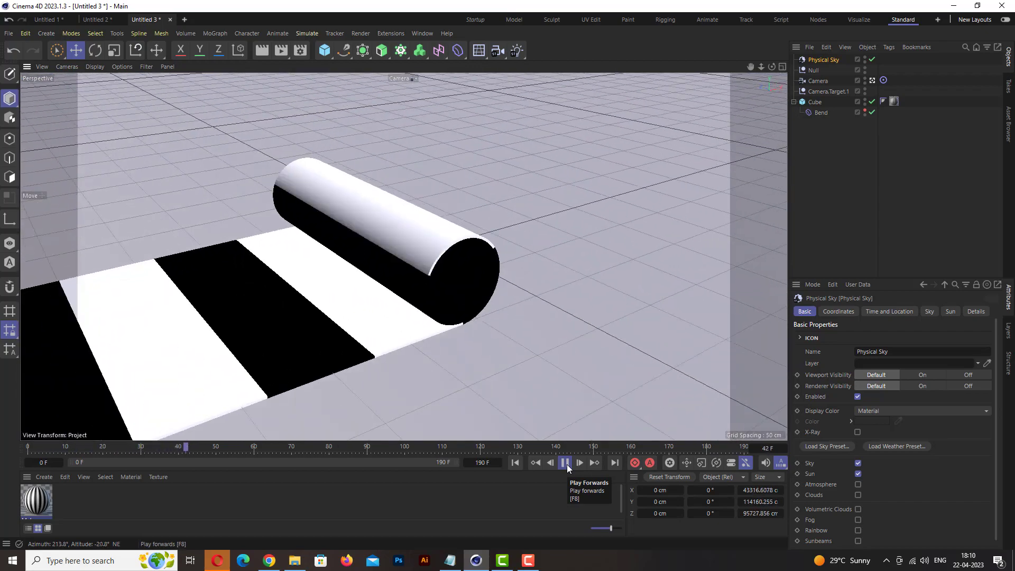
{"action": "left_click", "coordinate": [566, 464]}
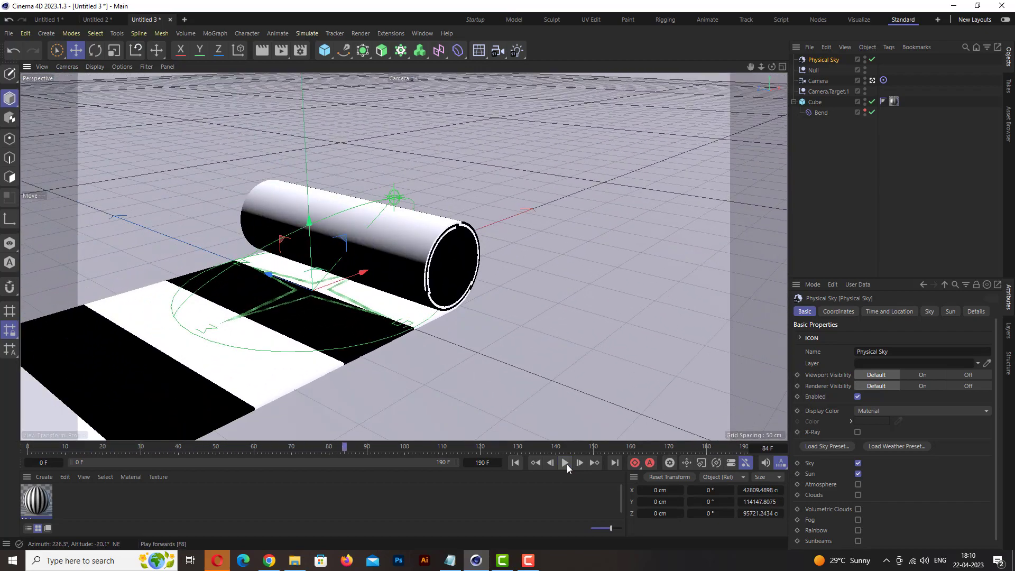
Switch to the four-view layout and zoom into the Front and Right views.
{"action": "left_click", "coordinate": [782, 67]}
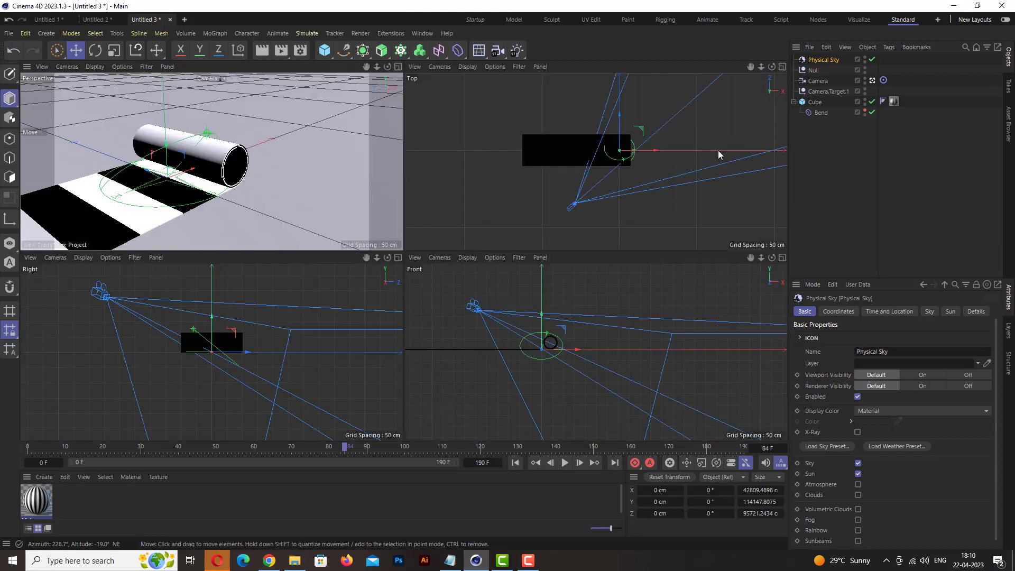
{"action": "scroll", "coordinate": [549, 345], "scroll_direction": "up", "scroll_amount": 3}
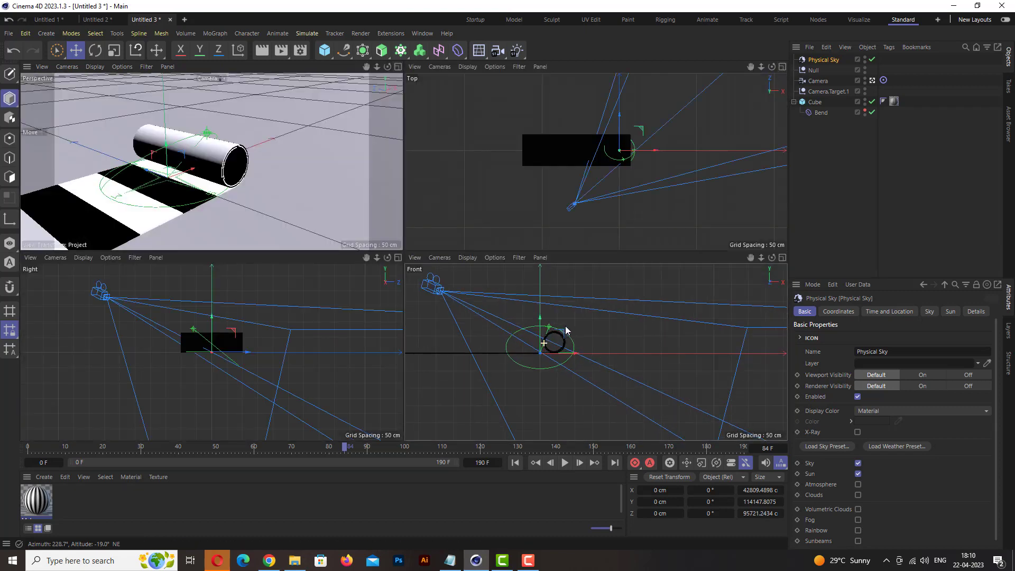
{"action": "scroll", "coordinate": [548, 345], "scroll_direction": "up", "scroll_amount": 4}
{"action": "scroll", "coordinate": [561, 341], "scroll_direction": "up", "scroll_amount": 3}
{"action": "scroll", "coordinate": [596, 329], "scroll_direction": "up", "scroll_amount": 1}
{"action": "scroll", "coordinate": [634, 320], "scroll_direction": "up", "scroll_amount": 2}
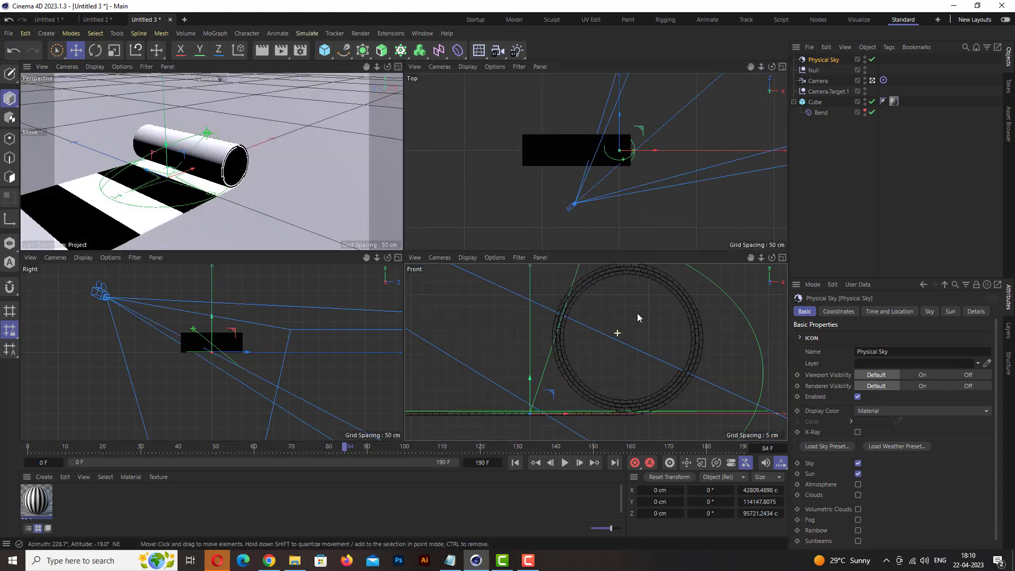
{"action": "scroll", "coordinate": [634, 320], "scroll_direction": "up", "scroll_amount": 1}
{"action": "scroll", "coordinate": [633, 337], "scroll_direction": "up", "scroll_amount": 1}
{"action": "scroll", "coordinate": [633, 338], "scroll_direction": "down", "scroll_amount": 1}
{"action": "scroll", "coordinate": [633, 337], "scroll_direction": "down", "scroll_amount": 1}
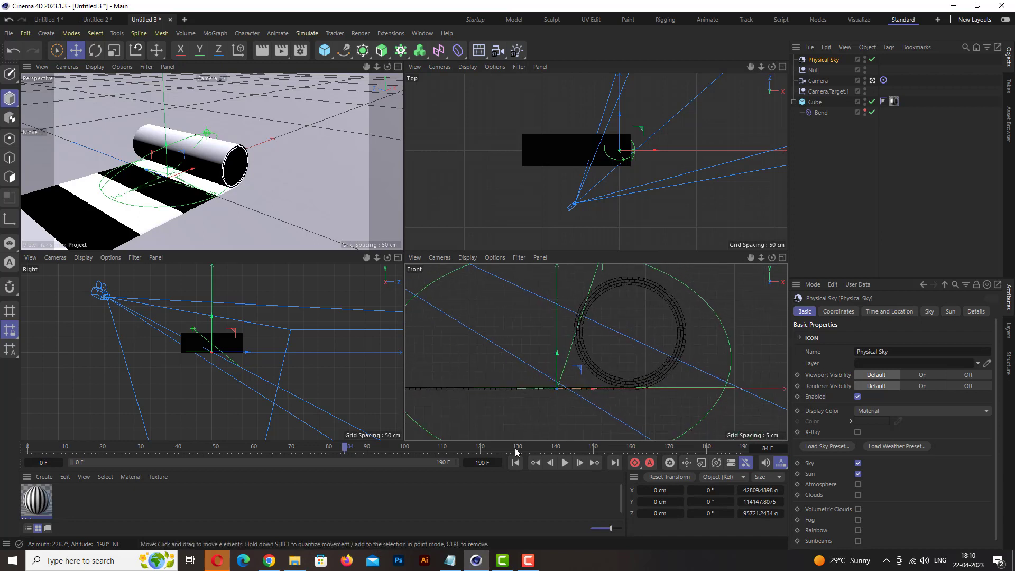
Play the animation to frame 107, select the Cube sheet, and return to frame 0.
{"action": "left_click", "coordinate": [565, 463]}
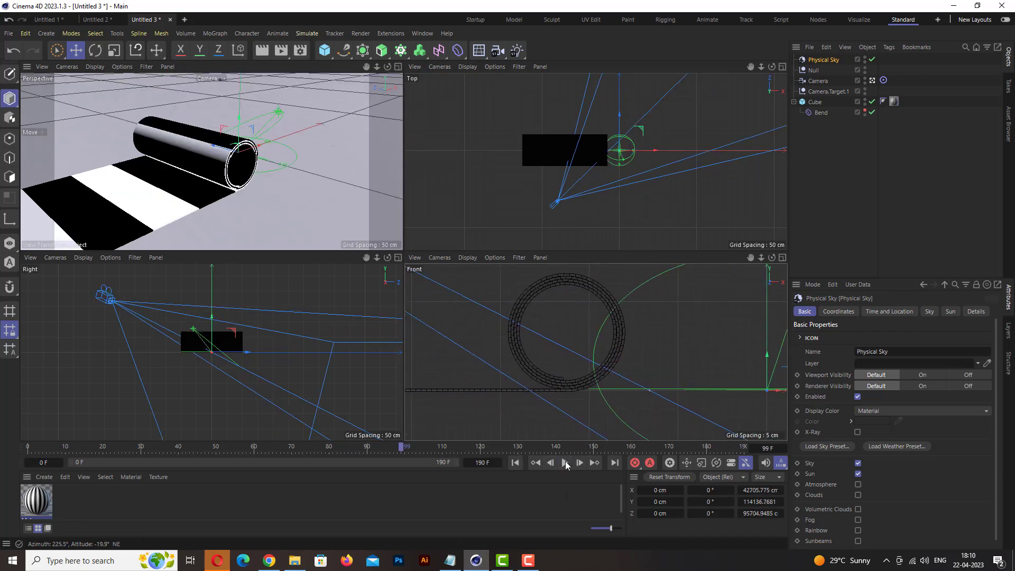
{"action": "left_click", "coordinate": [565, 463]}
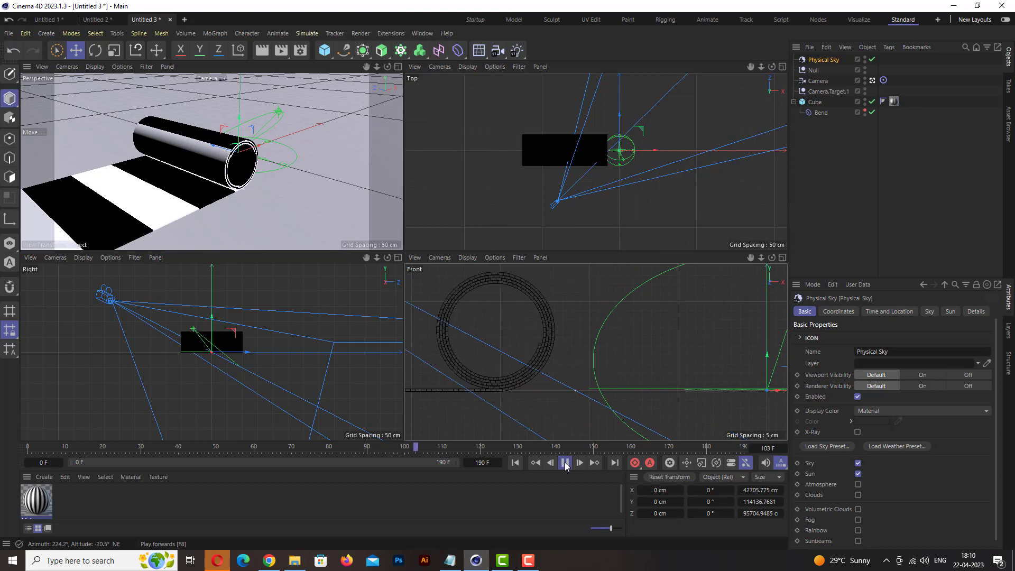
{"action": "left_click", "coordinate": [242, 343]}
{"action": "scroll", "coordinate": [230, 316], "scroll_direction": "up", "scroll_amount": 2}
{"action": "scroll", "coordinate": [255, 300], "scroll_direction": "up", "scroll_amount": 3}
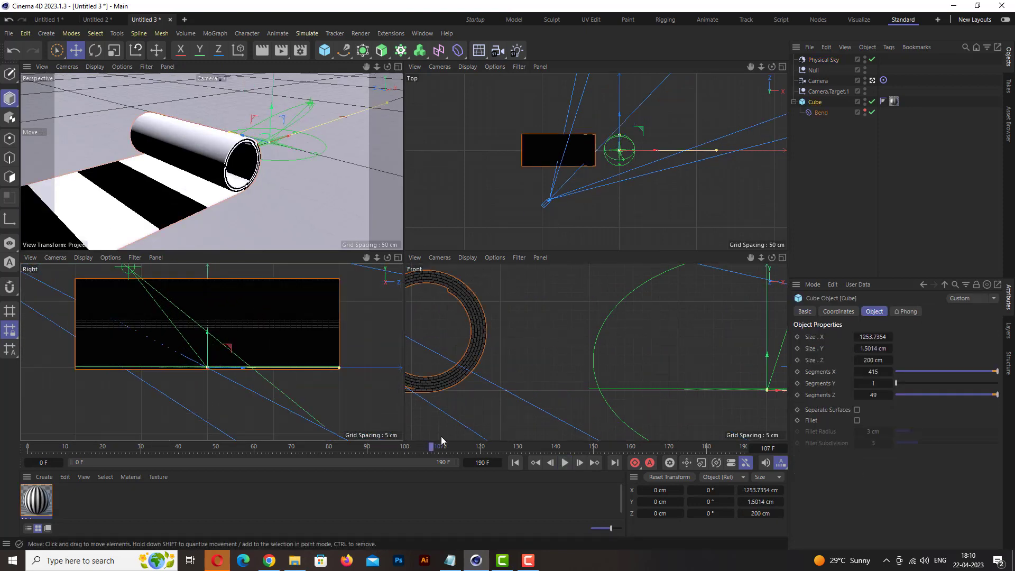
{"action": "left_click", "coordinate": [515, 463]}
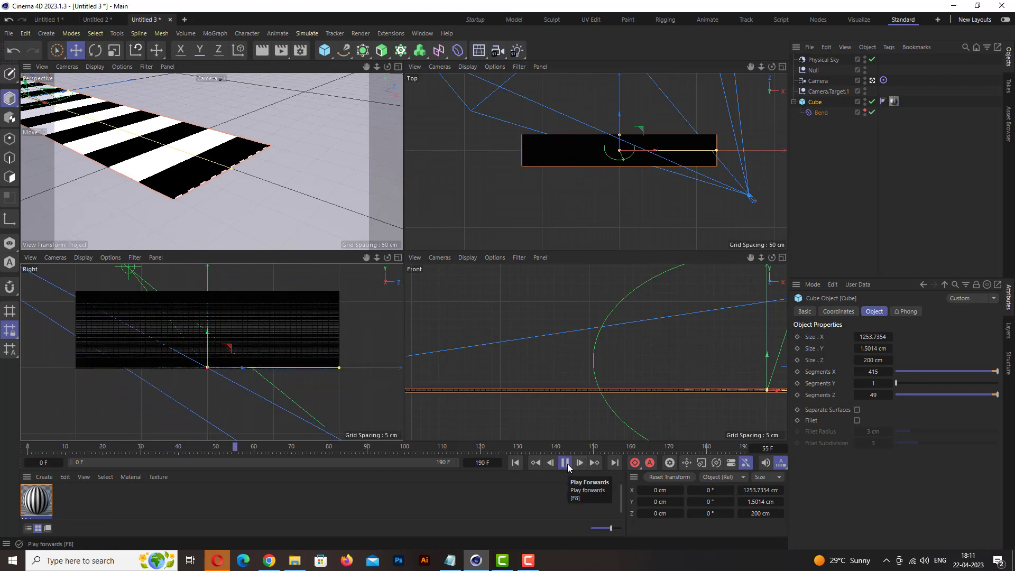
Select Physical Sky, maximize the Perspective view, and pause playback at frame 64.
{"action": "left_click", "coordinate": [358, 100]}
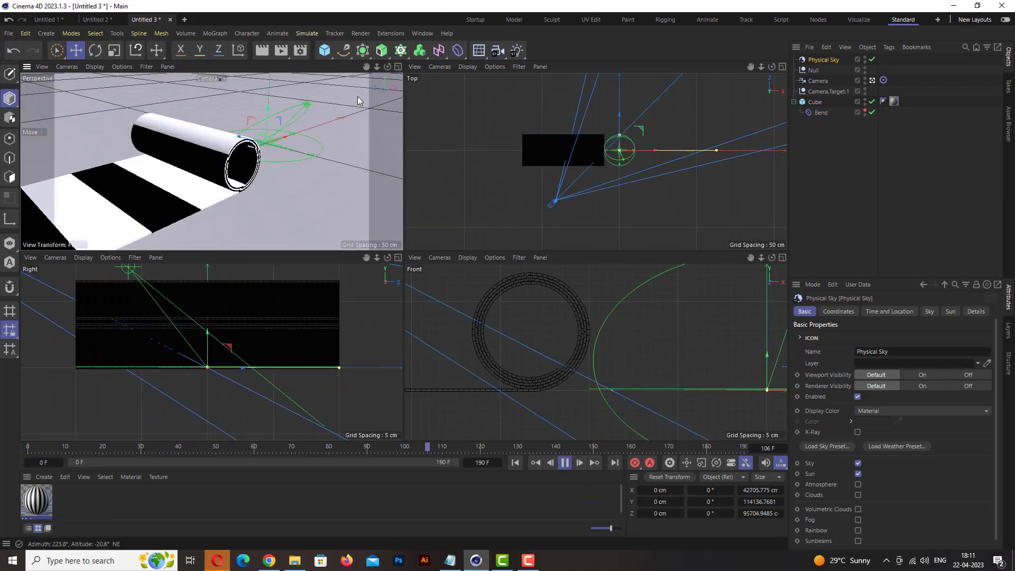
{"action": "left_click", "coordinate": [398, 67]}
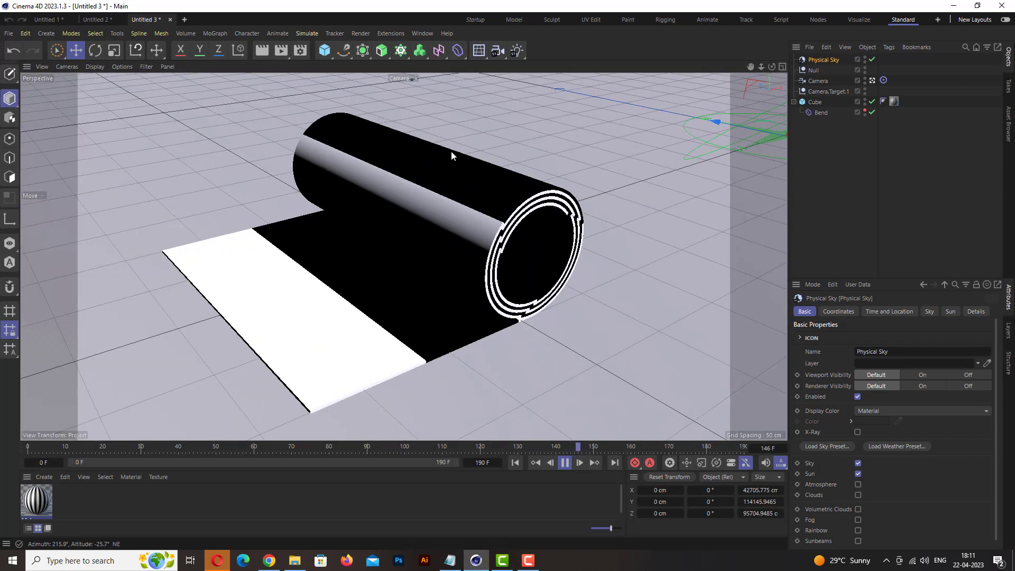
{"action": "left_click_drag", "start_coordinate": [451, 155], "coordinate": [607, 378]}
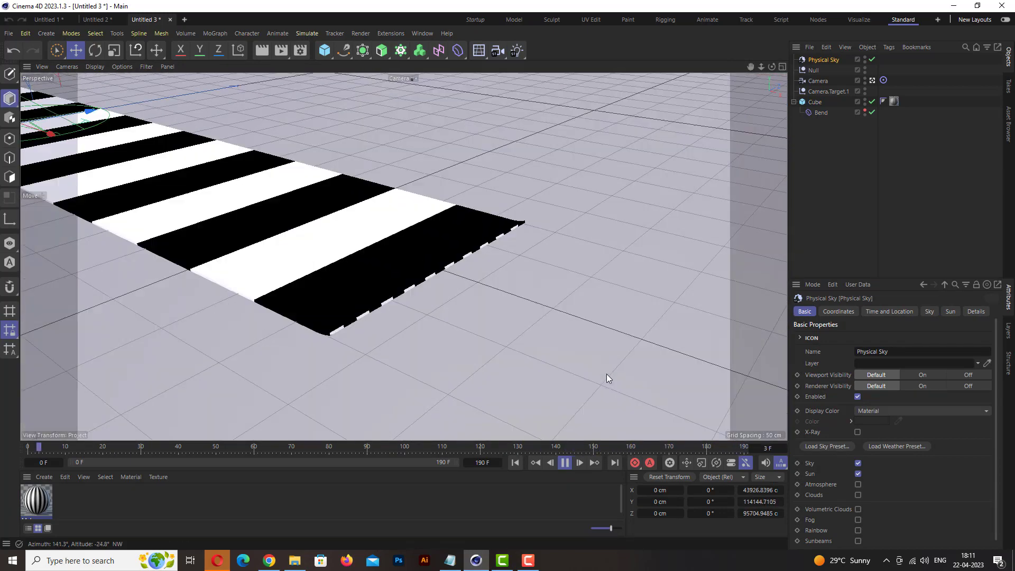
{"action": "left_click", "coordinate": [565, 463]}
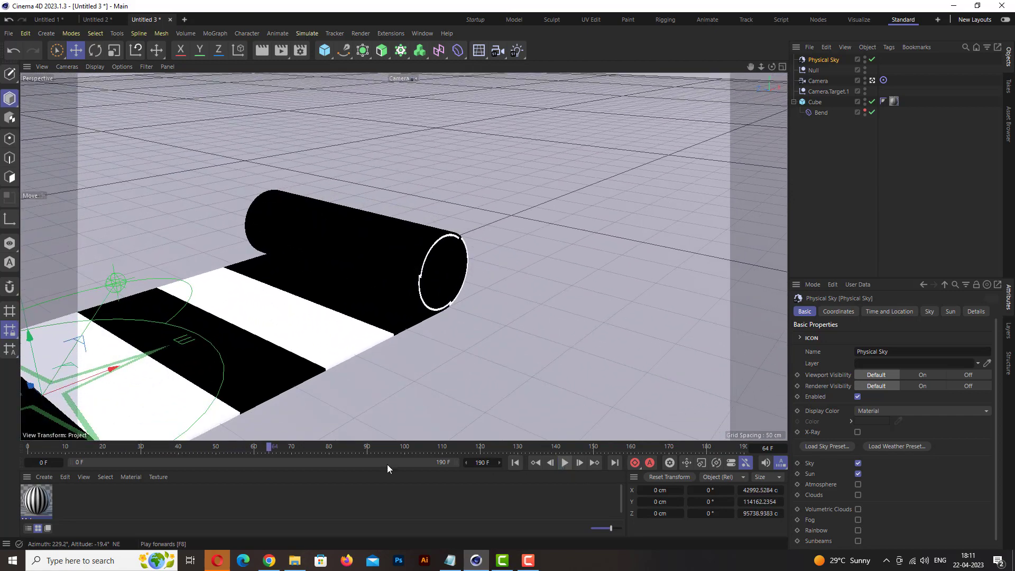
Set Color 2 of Mat's Checkerboard shader to pure red.
{"action": "double_click", "coordinate": [31, 496]}
{"action": "left_click", "coordinate": [171, 310]}
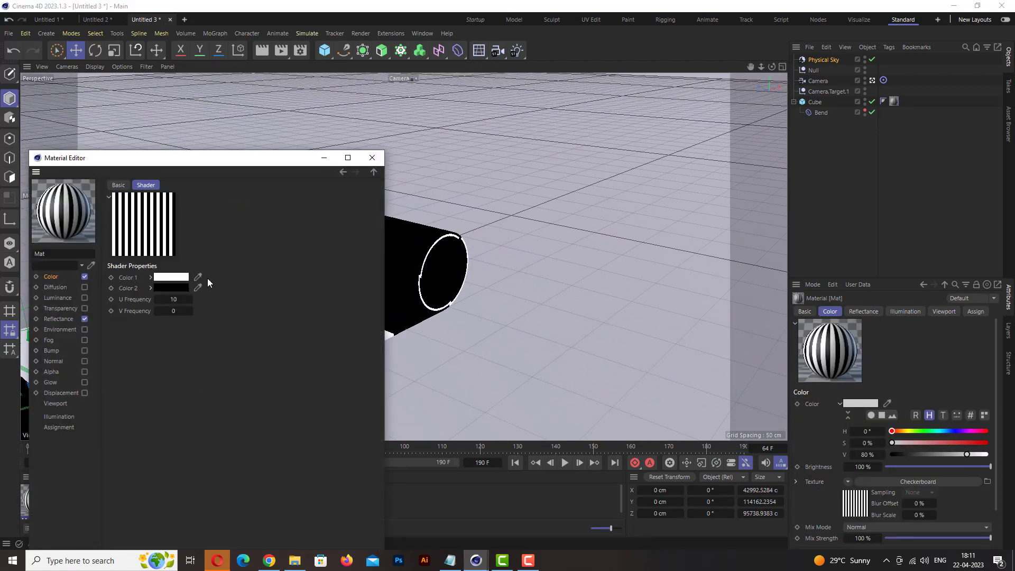
{"action": "left_click", "coordinate": [174, 287]}
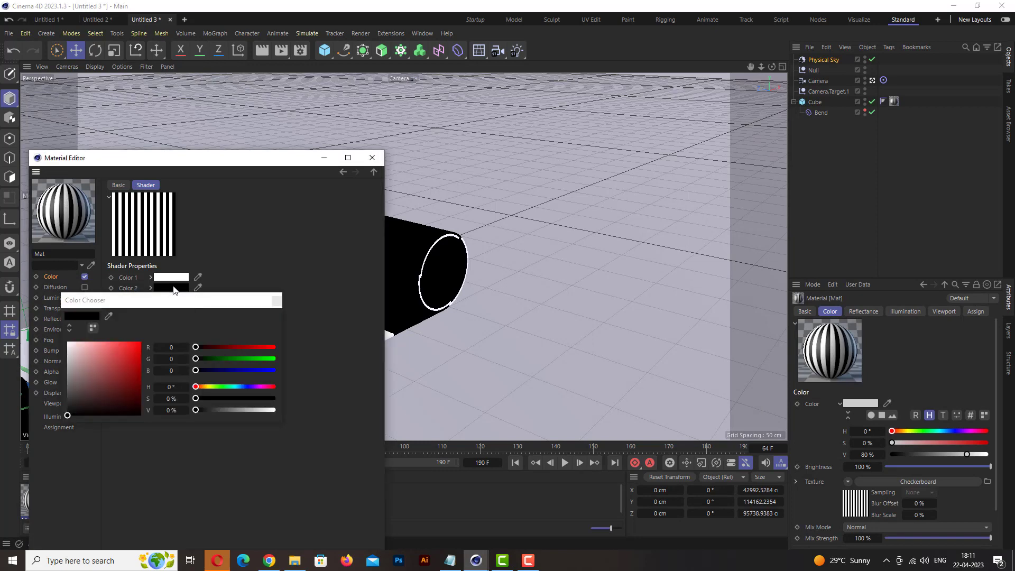
{"action": "left_click_drag", "start_coordinate": [127, 356], "coordinate": [141, 342]}
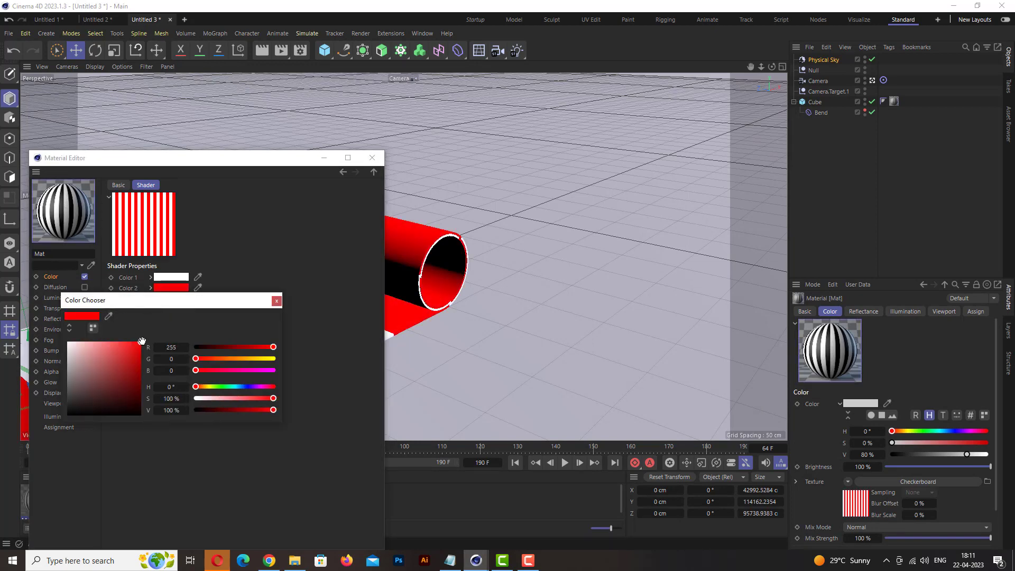
{"action": "left_click", "coordinate": [276, 301]}
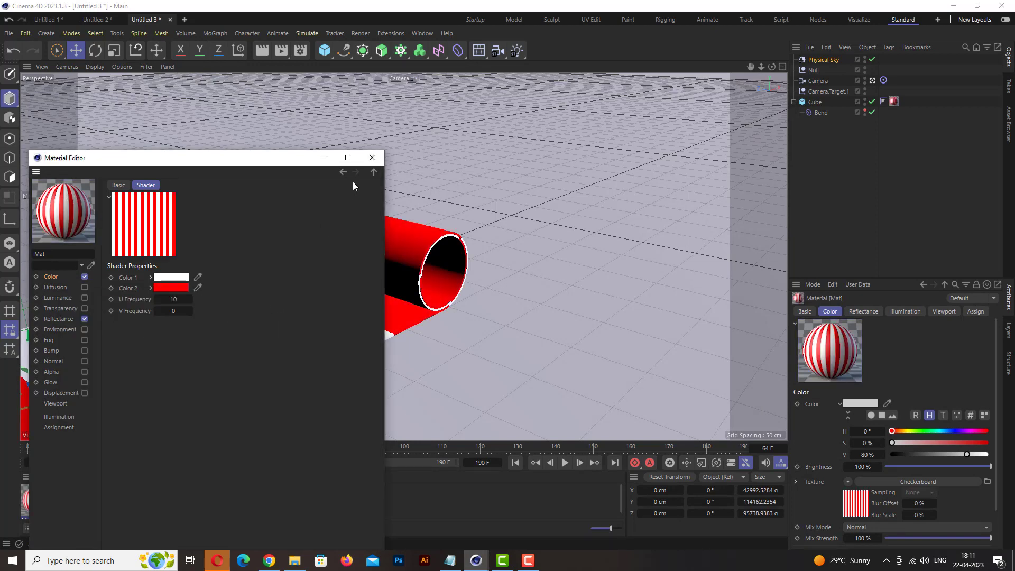
{"action": "left_click", "coordinate": [373, 158]}
Play the animation to frame 98 and render the view with Ctrl+R.
{"action": "left_click", "coordinate": [565, 463]}
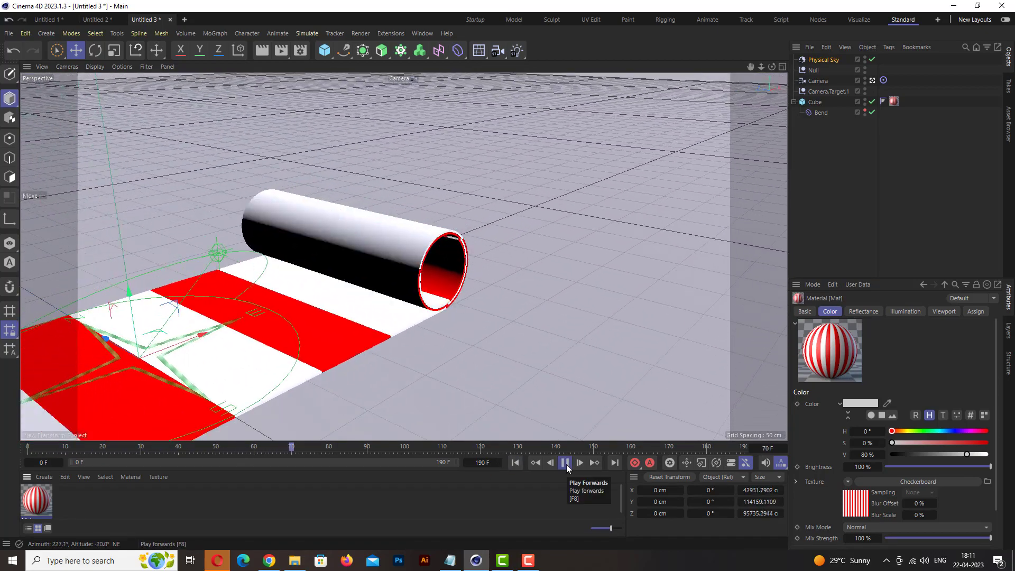
{"action": "left_click", "coordinate": [565, 463]}
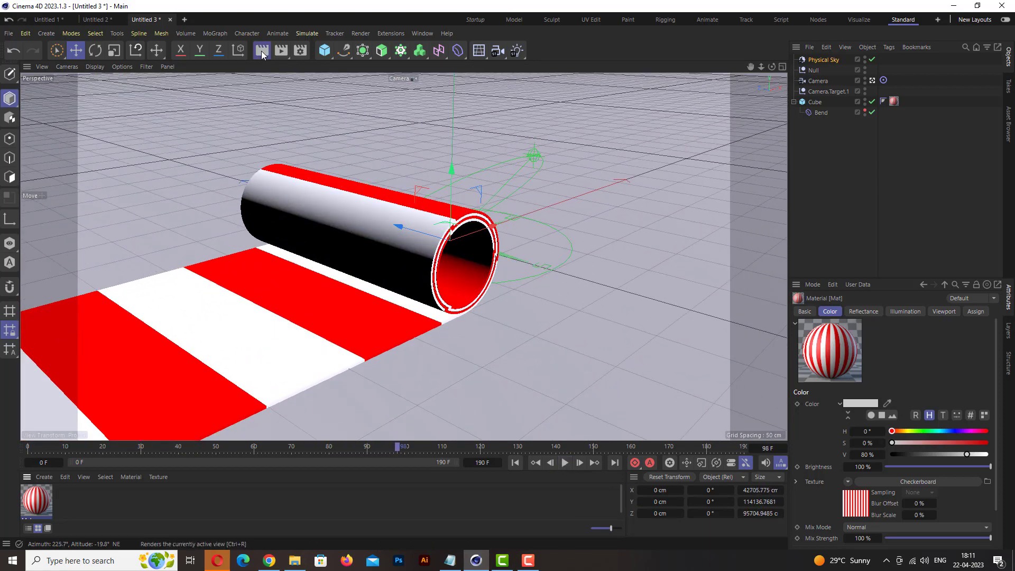
{"action": "key", "text": "ctrl+r"}
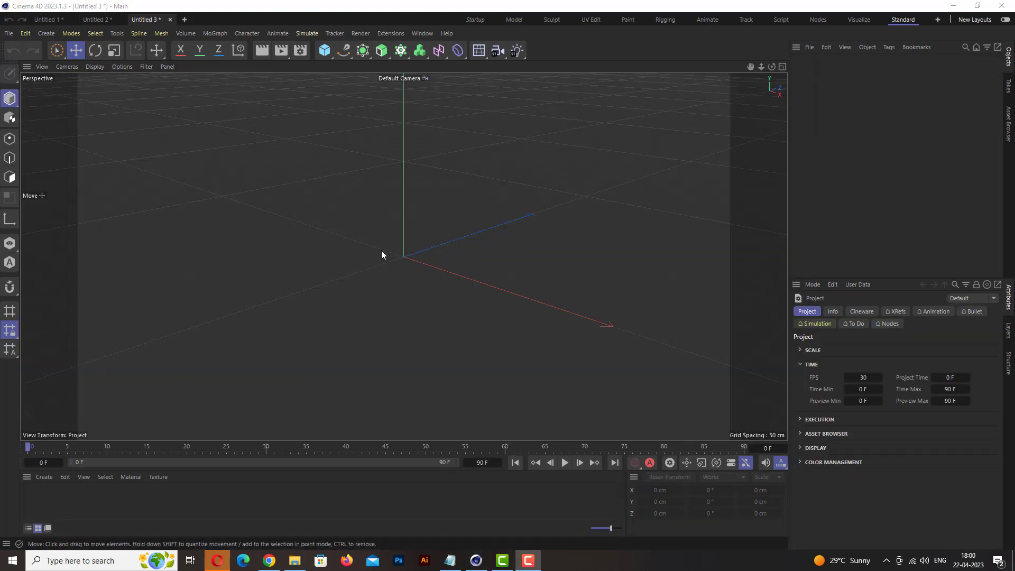
Add a cube and flatten it into a long thin strip along X.
{"action": "left_click", "coordinate": [325, 53]}
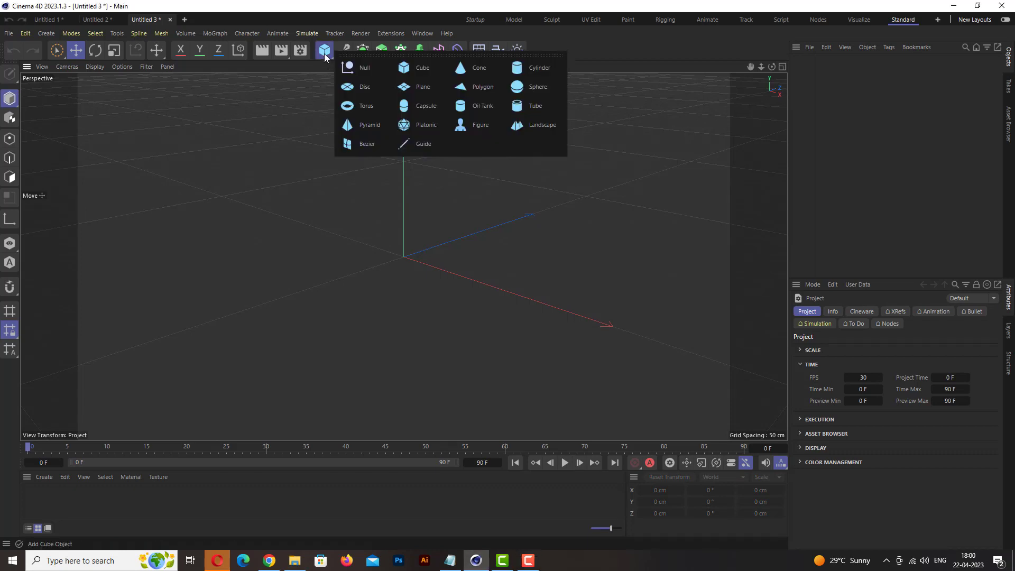
{"action": "left_click", "coordinate": [403, 69]}
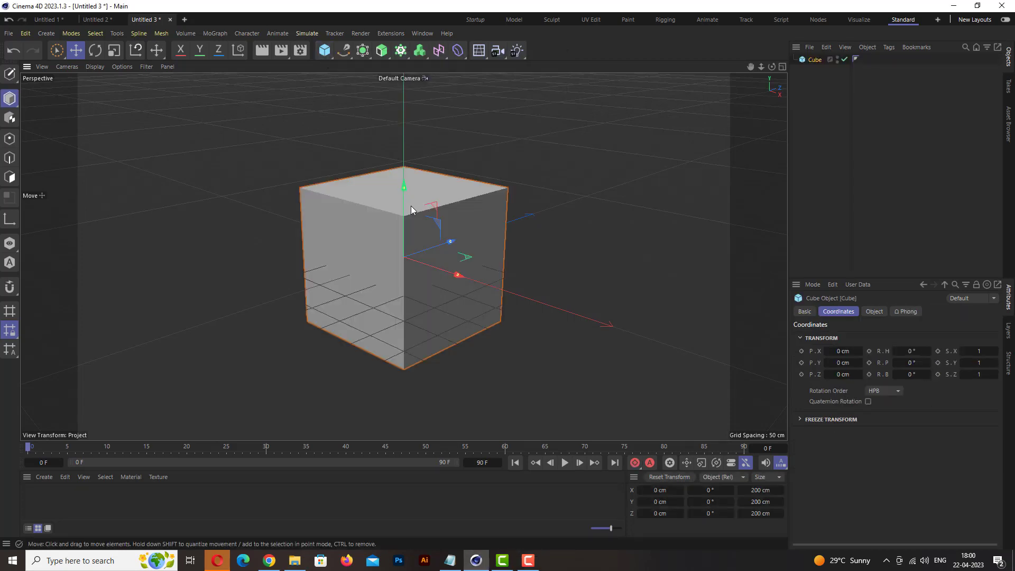
{"action": "left_click_drag", "start_coordinate": [400, 187], "coordinate": [396, 259]}
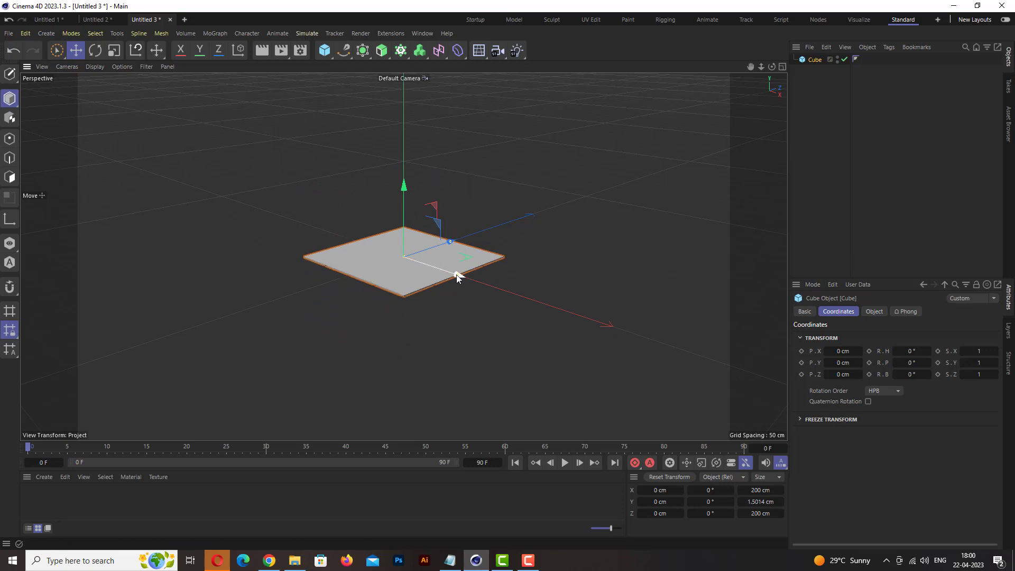
{"action": "left_click_drag", "start_coordinate": [455, 275], "coordinate": [777, 412]}
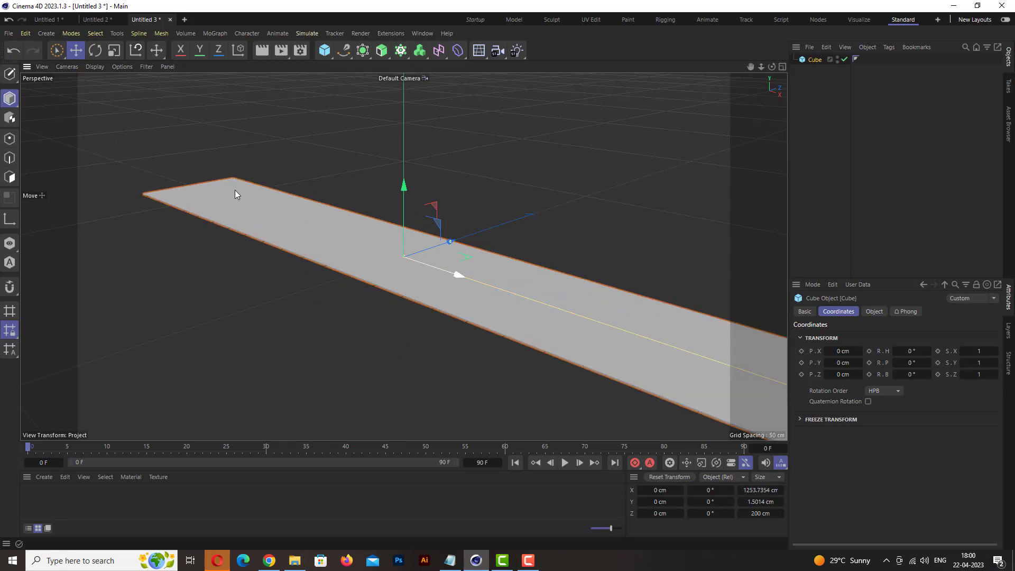
{"action": "mouse_move", "coordinate": [334, 258]}
{"action": "left_mouse_down", "text": "alt"}
{"action": "mouse_move", "coordinate": [525, 296]}
{"action": "mouse_move", "coordinate": [507, 290]}
{"action": "left_mouse_up", "text": "alt"}
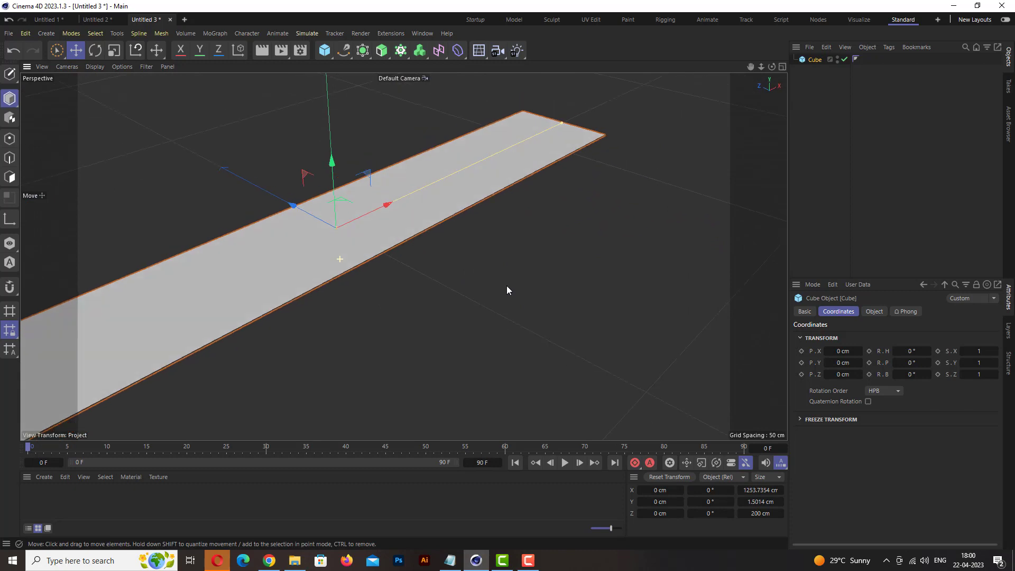
{"action": "scroll", "coordinate": [337, 200], "scroll_direction": "up", "scroll_amount": 2}
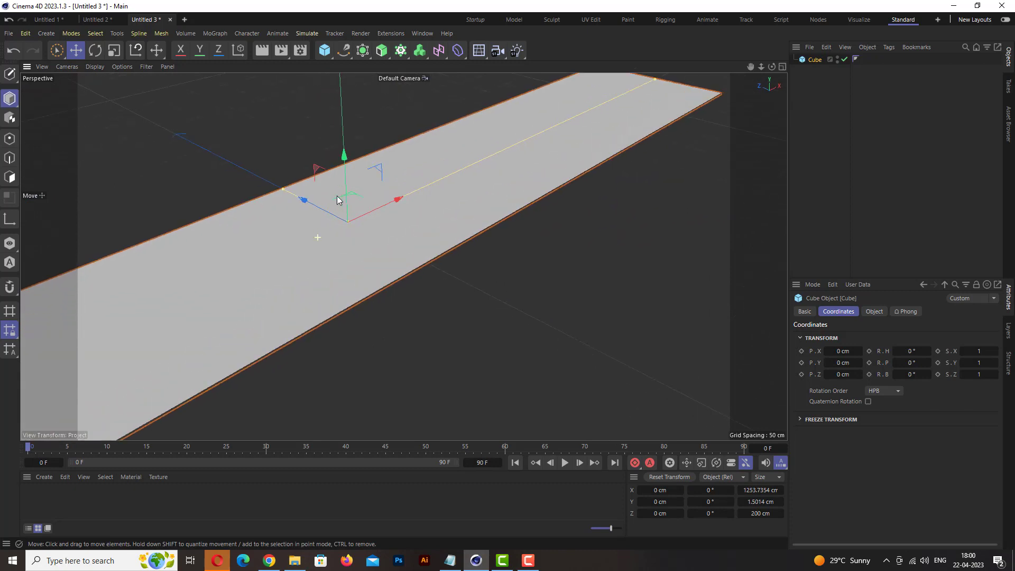
Subdivide the strip to 49 Z segments (first entering 36) and 147 X segments.
{"action": "left_click", "coordinate": [93, 67]}
{"action": "left_click", "coordinate": [122, 110]}
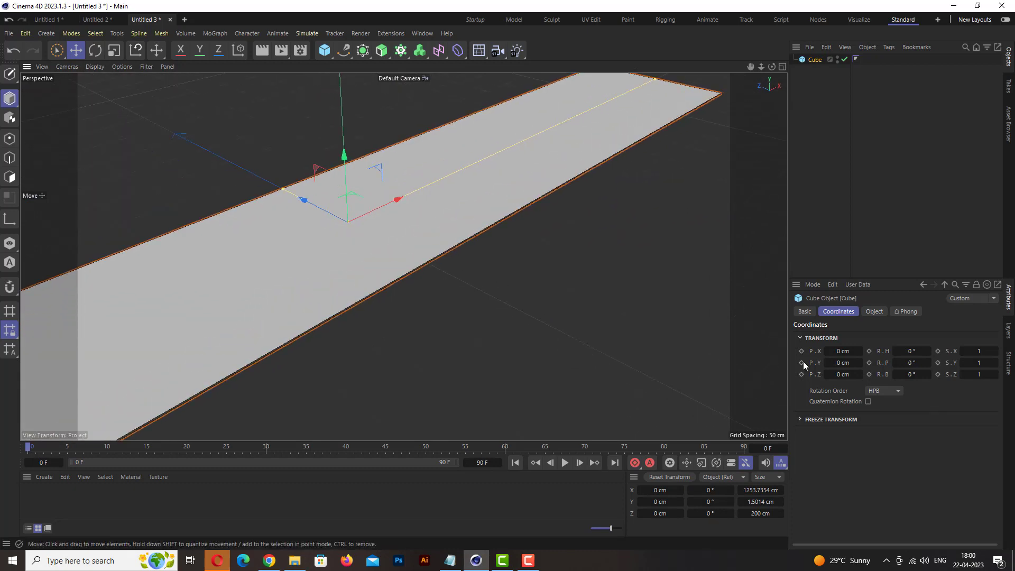
{"action": "left_click", "coordinate": [873, 312]}
{"action": "double_click", "coordinate": [874, 395]}
{"action": "type", "text": "36"}
{"action": "key", "text": "Return"}
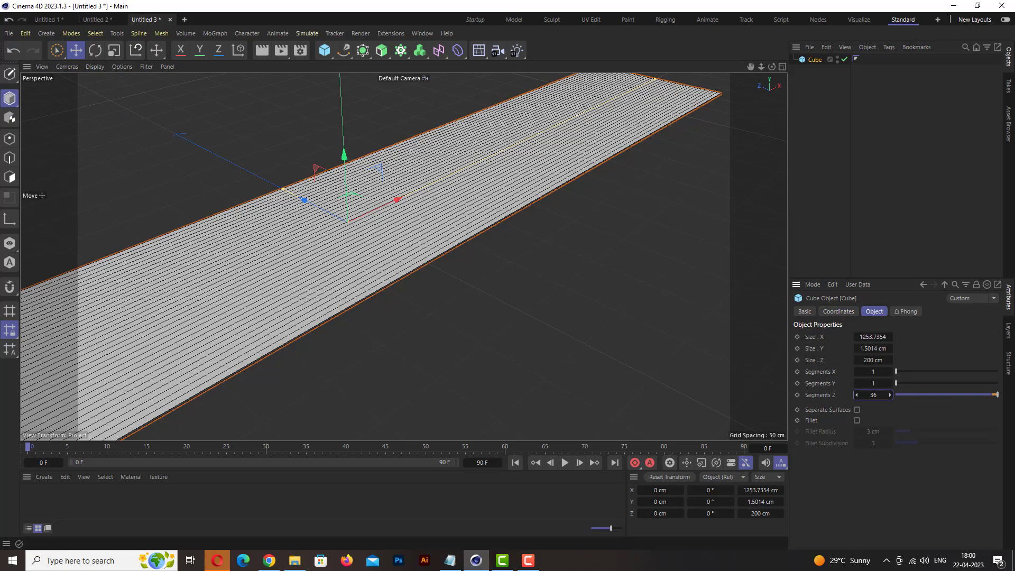
{"action": "left_click_drag", "start_coordinate": [890, 395], "coordinate": [859, 373]}
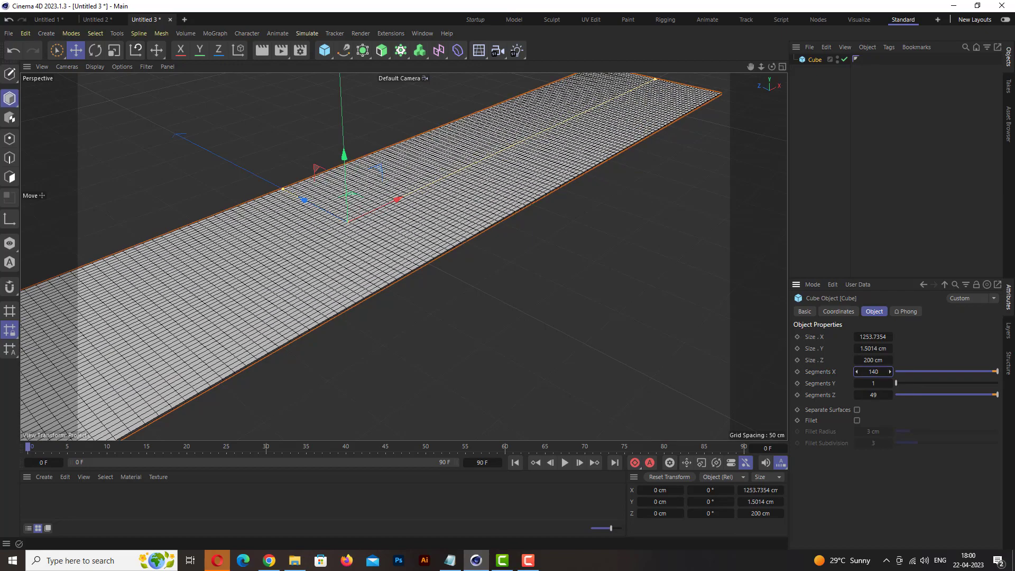
{"action": "scroll", "coordinate": [364, 299], "scroll_direction": "down", "scroll_amount": 1}
{"action": "scroll", "coordinate": [365, 299], "scroll_direction": "down", "scroll_amount": 1}
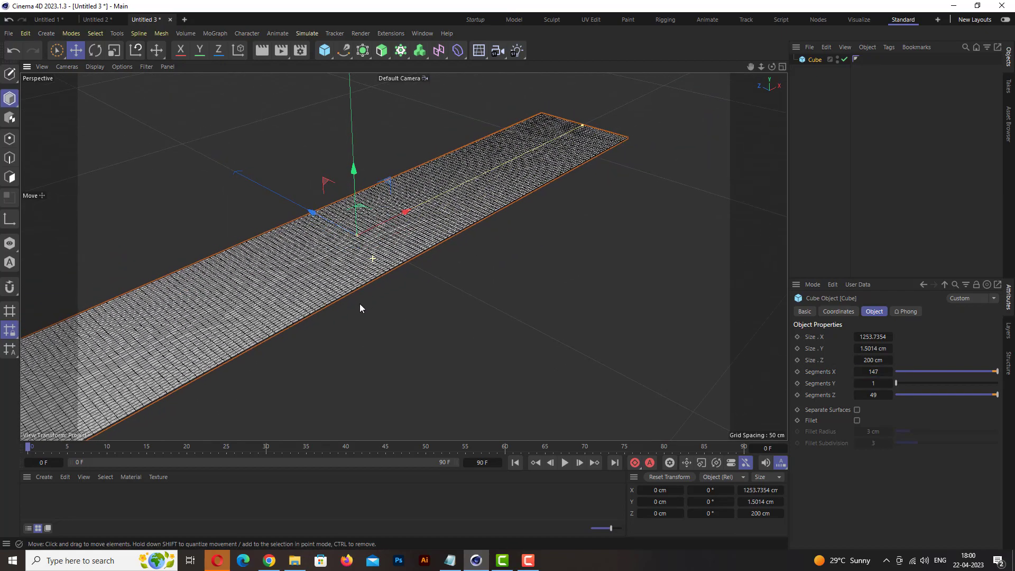
{"action": "scroll", "coordinate": [358, 280], "scroll_direction": "down", "scroll_amount": 1}
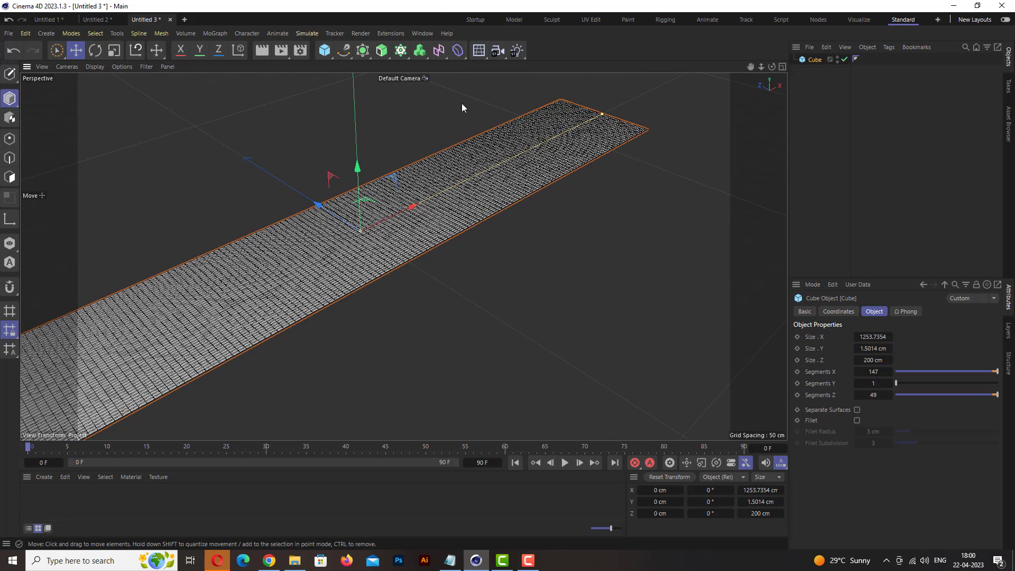
{"action": "left_click", "coordinate": [461, 55]}
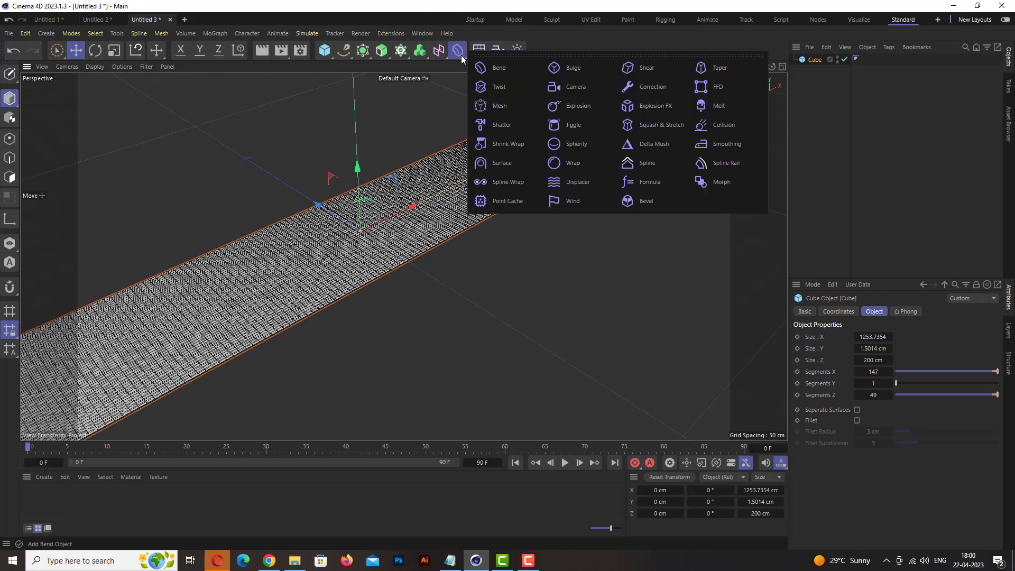
Add a Bend deformer under Cube, fitted to parent with X+ alignment.
{"action": "left_click", "coordinate": [512, 74]}
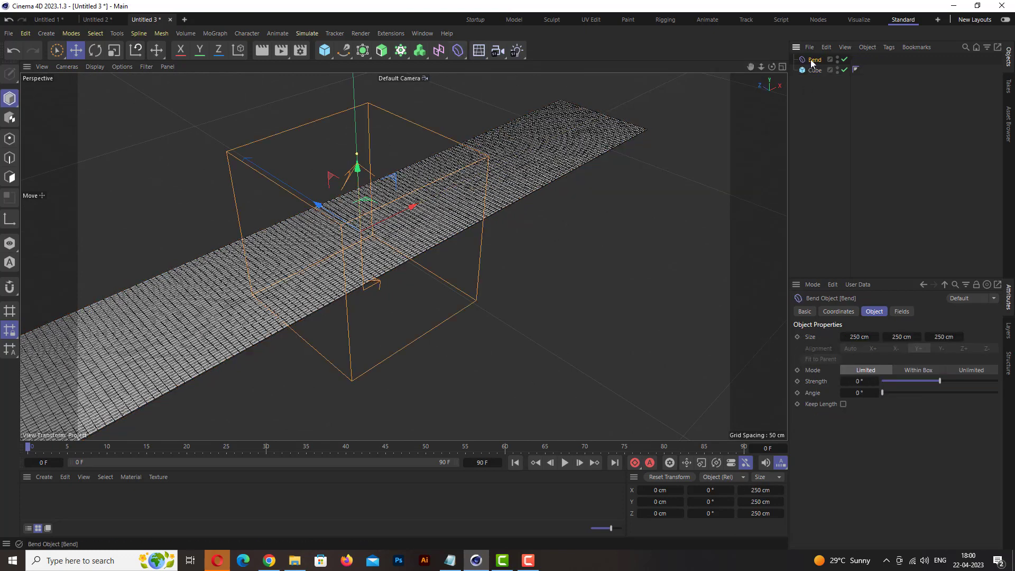
{"action": "left_click_drag", "start_coordinate": [815, 60], "coordinate": [813, 70]}
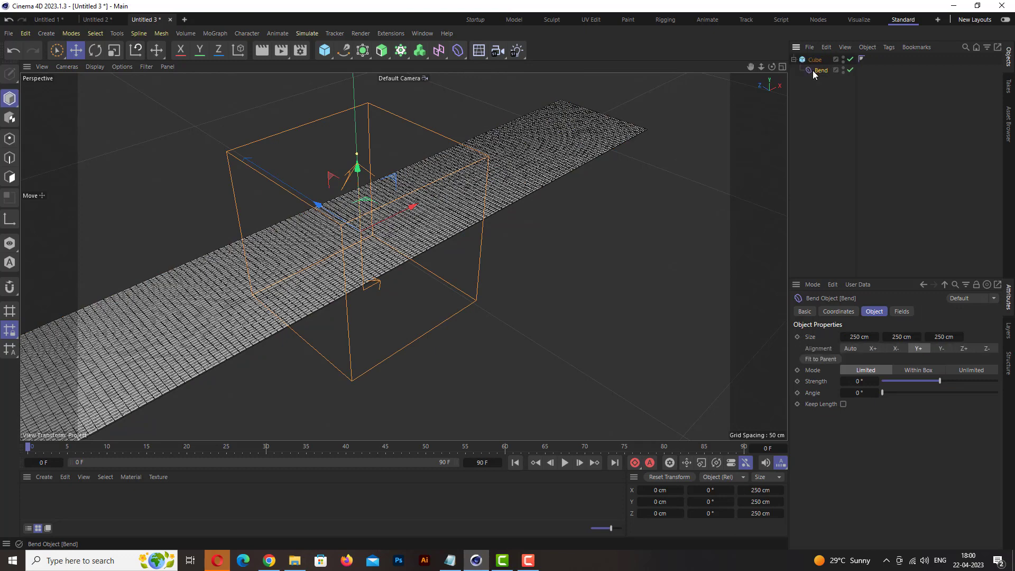
{"action": "left_click", "coordinate": [820, 359]}
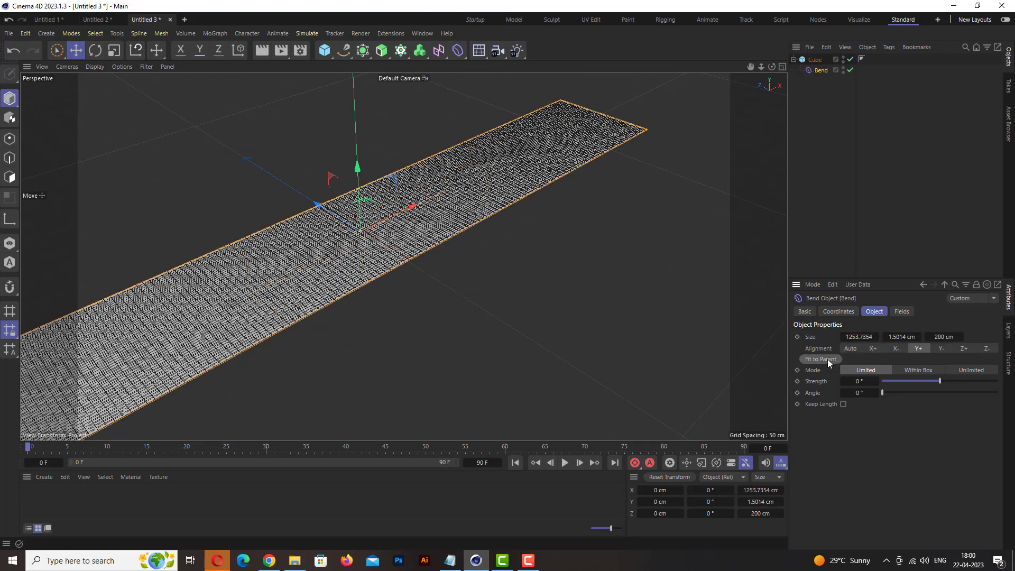
{"action": "left_click", "coordinate": [869, 348]}
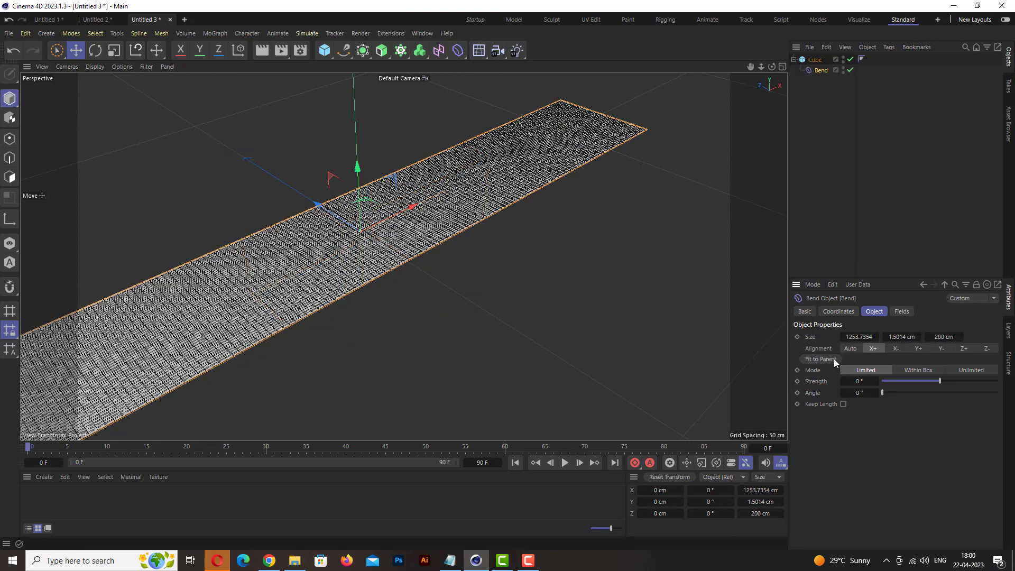
{"action": "left_click", "coordinate": [833, 359]}
Drag the Bend Strength to -1113° to curl the sheet into a tight coil.
{"action": "left_click_drag", "start_coordinate": [940, 380], "coordinate": [920, 382]}
{"action": "scroll", "coordinate": [379, 296], "scroll_direction": "down", "scroll_amount": 3}
{"action": "scroll", "coordinate": [493, 344], "scroll_direction": "down", "scroll_amount": 2}
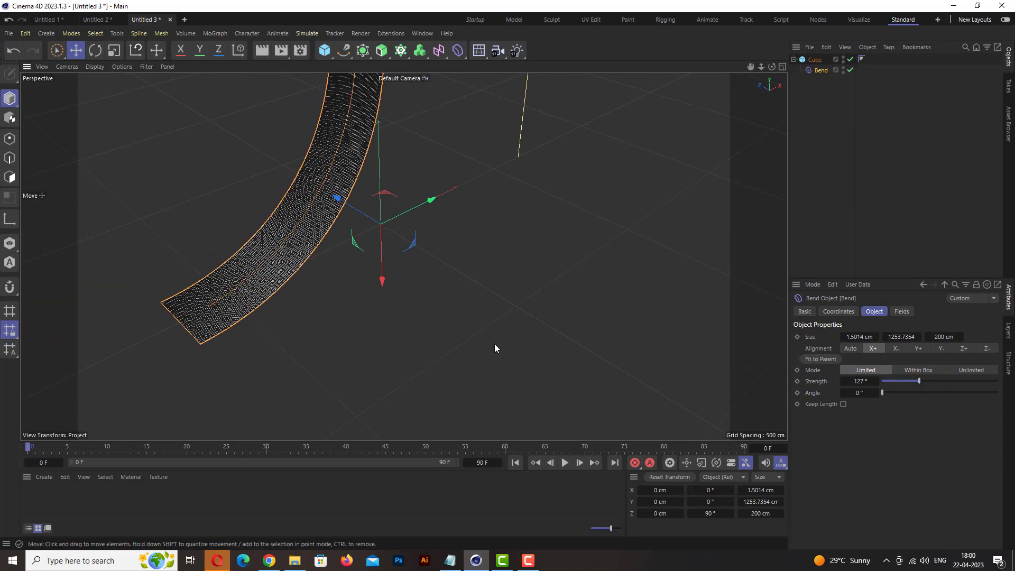
{"action": "left_click_drag", "start_coordinate": [863, 382], "coordinate": [782, 383]}
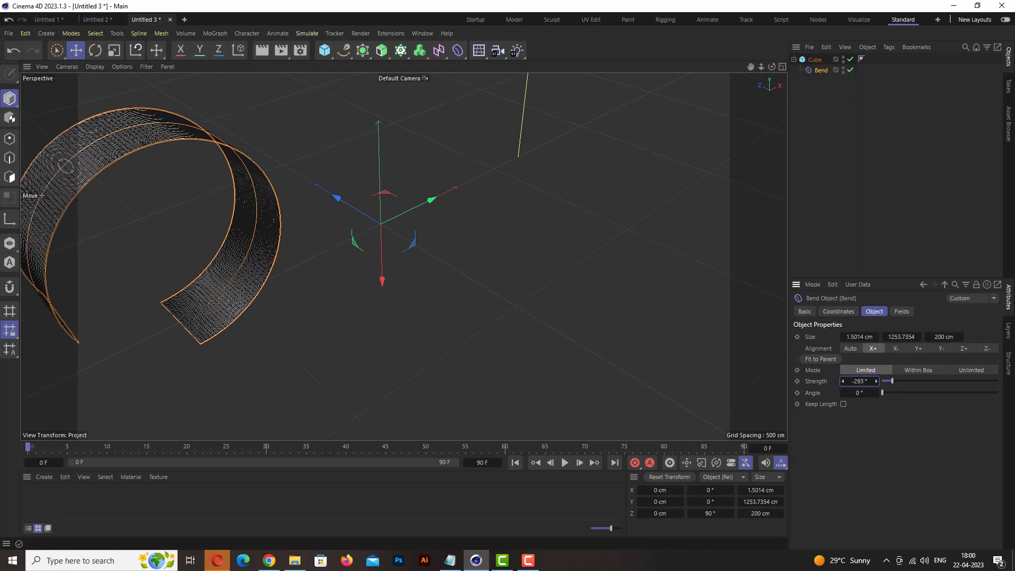
{"action": "left_click_drag", "start_coordinate": [858, 381], "coordinate": [782, 382]}
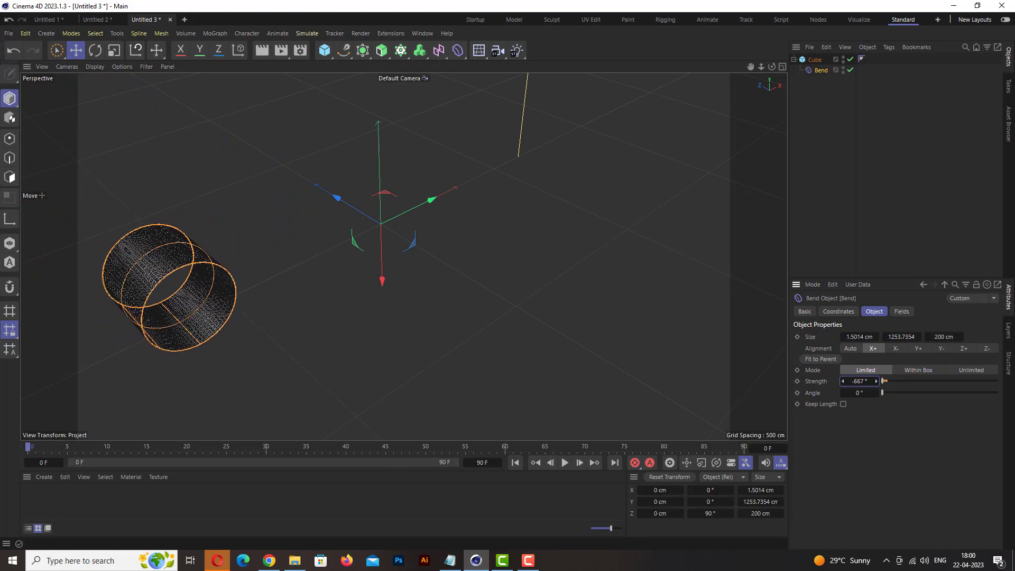
{"action": "left_click_drag", "start_coordinate": [858, 381], "coordinate": [862, 383]}
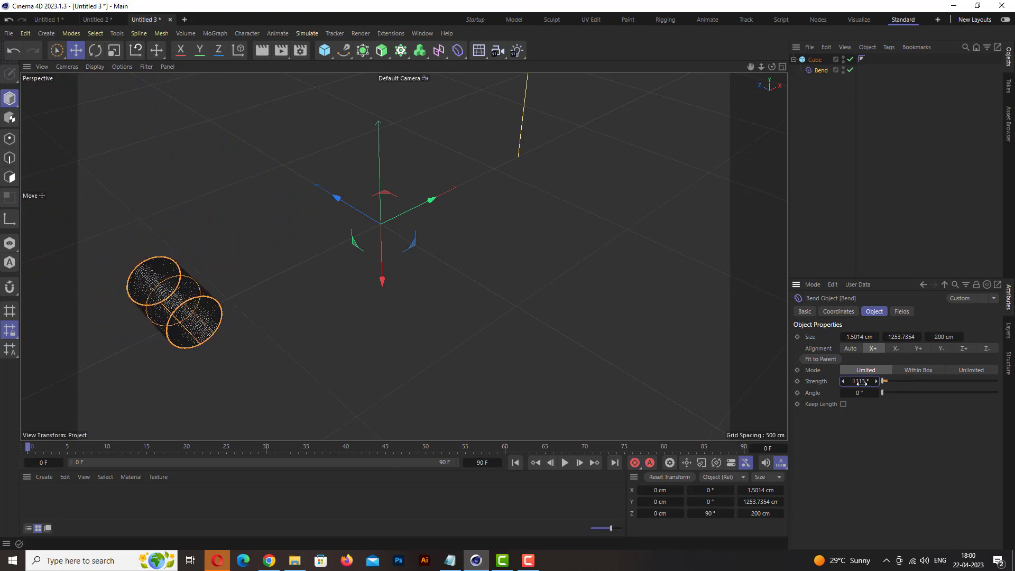
Slide the Bend along the sheet's X axis and pan down onto the coil.
{"action": "mouse_move", "coordinate": [427, 203]}
{"action": "left_mouse_down"}
{"action": "mouse_move", "coordinate": [718, 130]}
{"action": "mouse_move", "coordinate": [634, 178]}
{"action": "mouse_move", "coordinate": [469, 226]}
{"action": "left_mouse_up"}
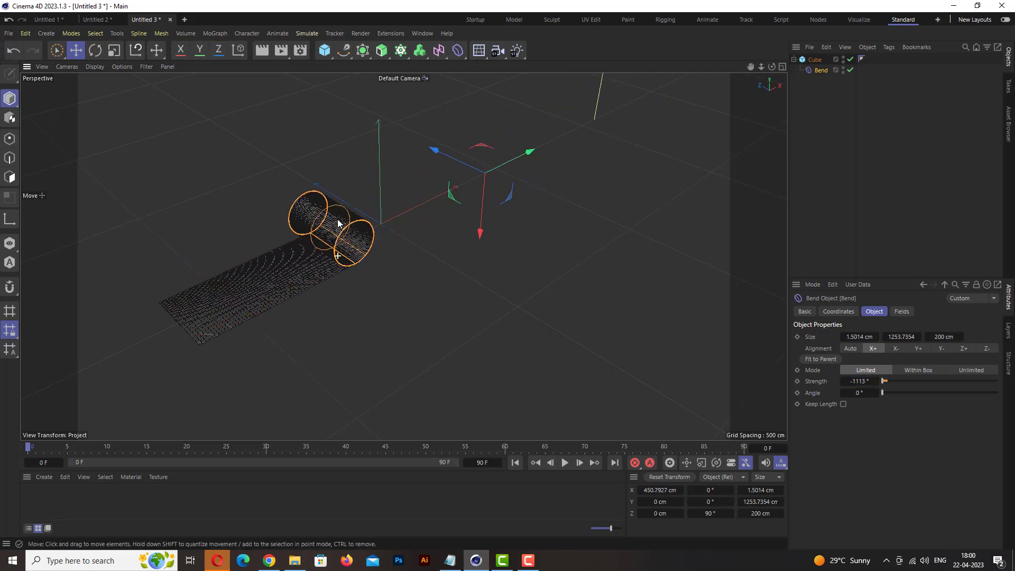
{"action": "scroll", "coordinate": [368, 129], "scroll_direction": "up", "scroll_amount": 5}
{"action": "scroll", "coordinate": [368, 129], "scroll_direction": "down", "scroll_amount": 1}
{"action": "scroll", "coordinate": [350, 212], "scroll_direction": "down", "scroll_amount": 1}
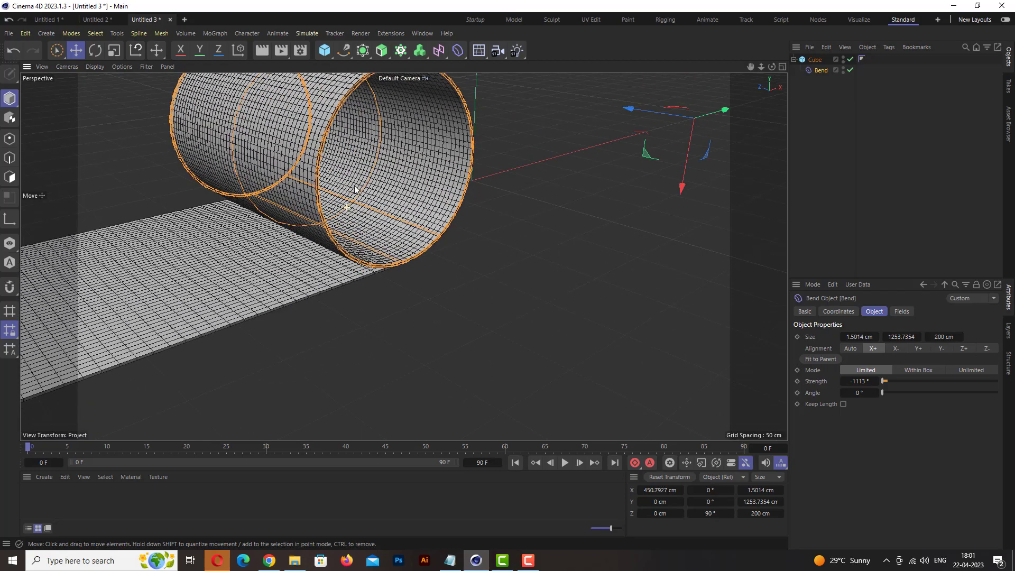
{"action": "scroll", "coordinate": [354, 203], "scroll_direction": "down", "scroll_amount": 1}
{"action": "middle_click_drag", "start_coordinate": [354, 206], "coordinate": [349, 252], "text": "alt"}
Adjust the Bend's X position until a flat stretch leads into the coil, then orbit.
{"action": "left_click_drag", "start_coordinate": [676, 154], "coordinate": [634, 175]}
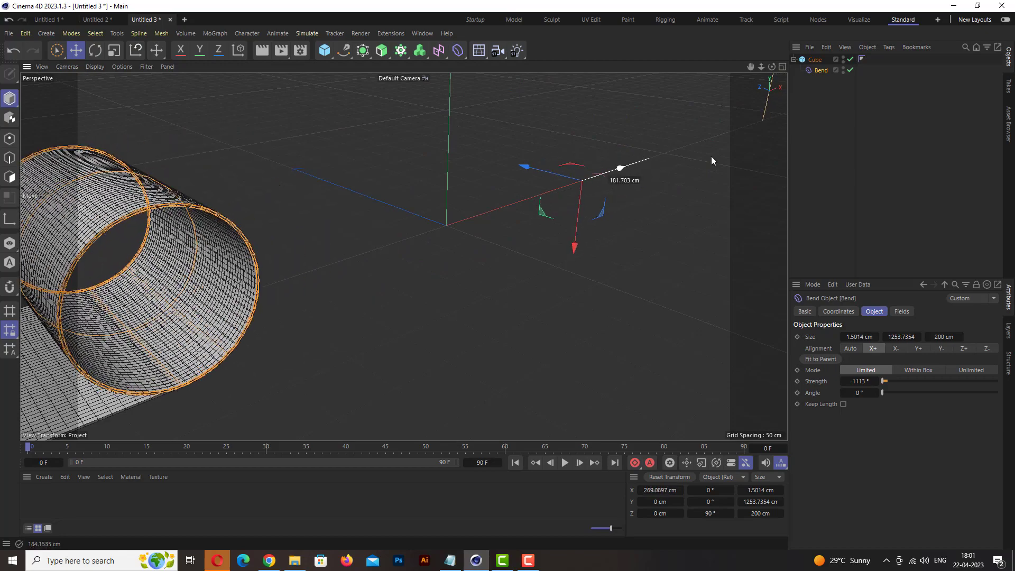
{"action": "mouse_move", "coordinate": [635, 178]}
{"action": "left_mouse_down"}
{"action": "mouse_move", "coordinate": [735, 145]}
{"action": "mouse_move", "coordinate": [687, 154]}
{"action": "left_mouse_up"}
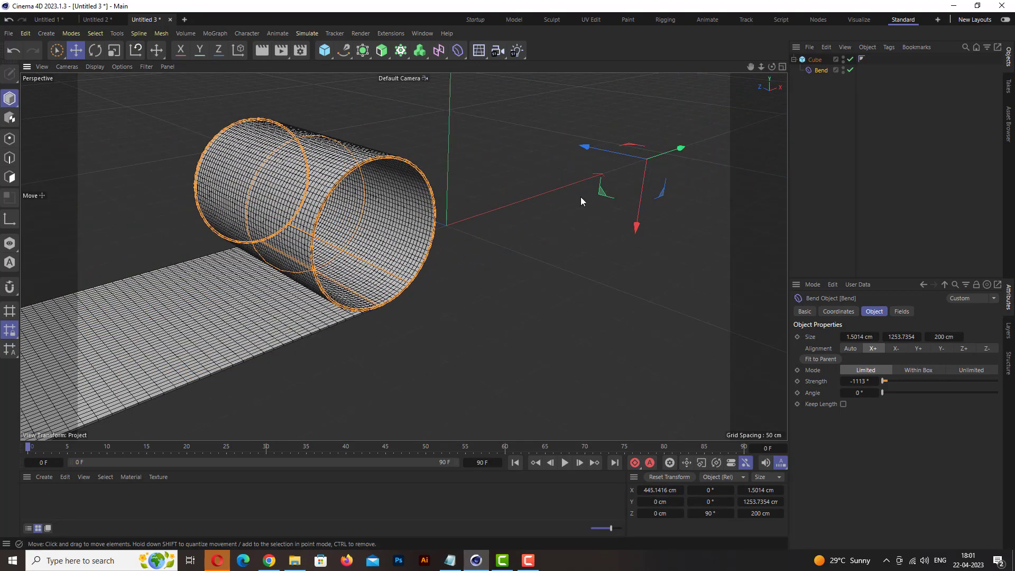
{"action": "scroll", "coordinate": [566, 191], "scroll_direction": "down", "scroll_amount": 3}
{"action": "left_click_drag", "start_coordinate": [587, 171], "coordinate": [524, 197]}
{"action": "mouse_move", "coordinate": [236, 285]}
{"action": "left_mouse_down", "text": "alt"}
{"action": "mouse_move", "coordinate": [394, 256]}
{"action": "mouse_move", "coordinate": [356, 245]}
{"action": "left_mouse_up", "text": "alt"}
{"action": "scroll", "coordinate": [359, 227], "scroll_direction": "up", "scroll_amount": 3}
{"action": "scroll", "coordinate": [370, 201], "scroll_direction": "up", "scroll_amount": 3}
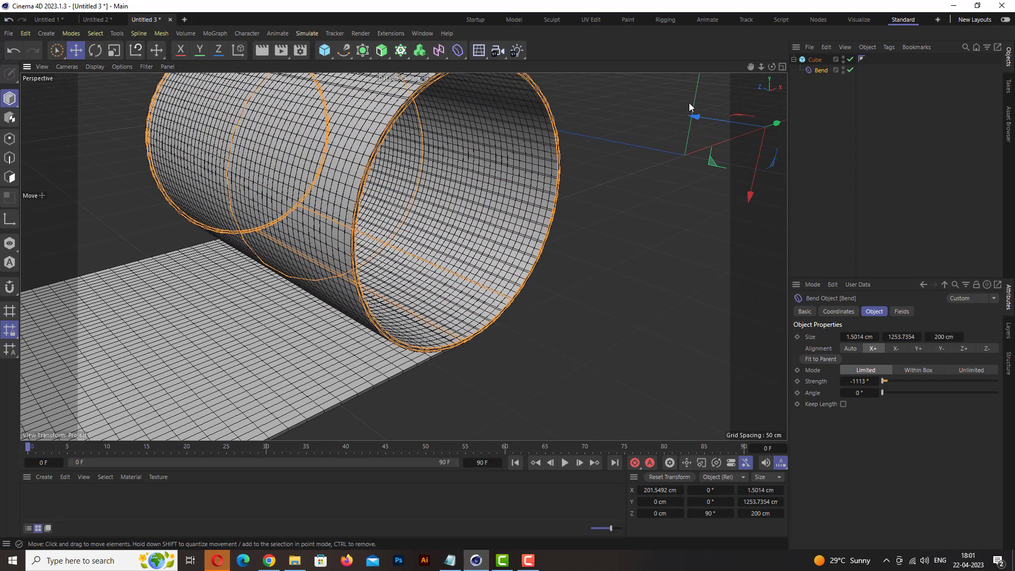
In four views, set the Bend's R.B rotation to 90.5° and hide its cage.
{"action": "left_click", "coordinate": [782, 67]}
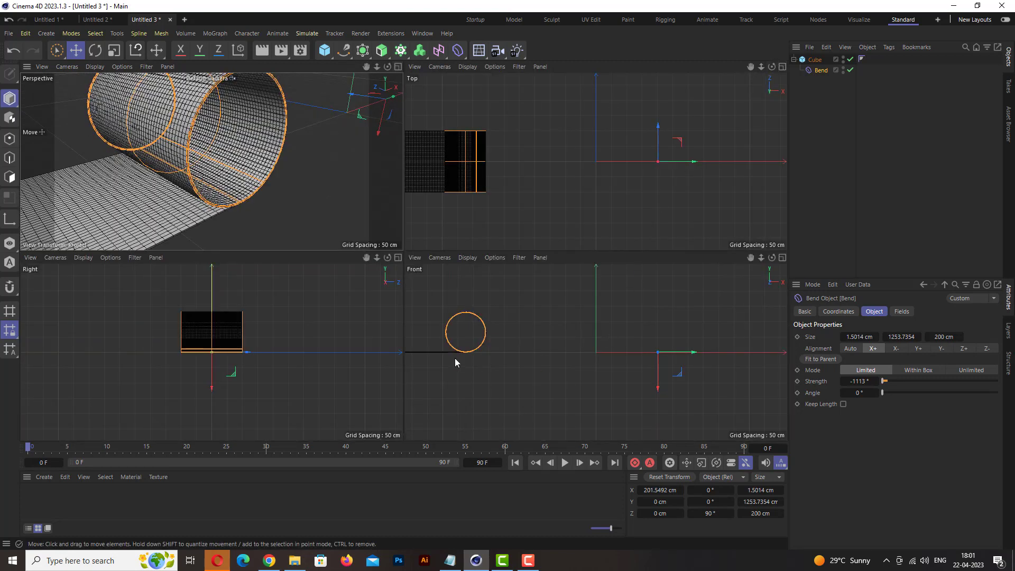
{"action": "scroll", "coordinate": [492, 322], "scroll_direction": "up", "scroll_amount": 5}
{"action": "scroll", "coordinate": [507, 307], "scroll_direction": "up", "scroll_amount": 3}
{"action": "scroll", "coordinate": [535, 293], "scroll_direction": "up", "scroll_amount": 3}
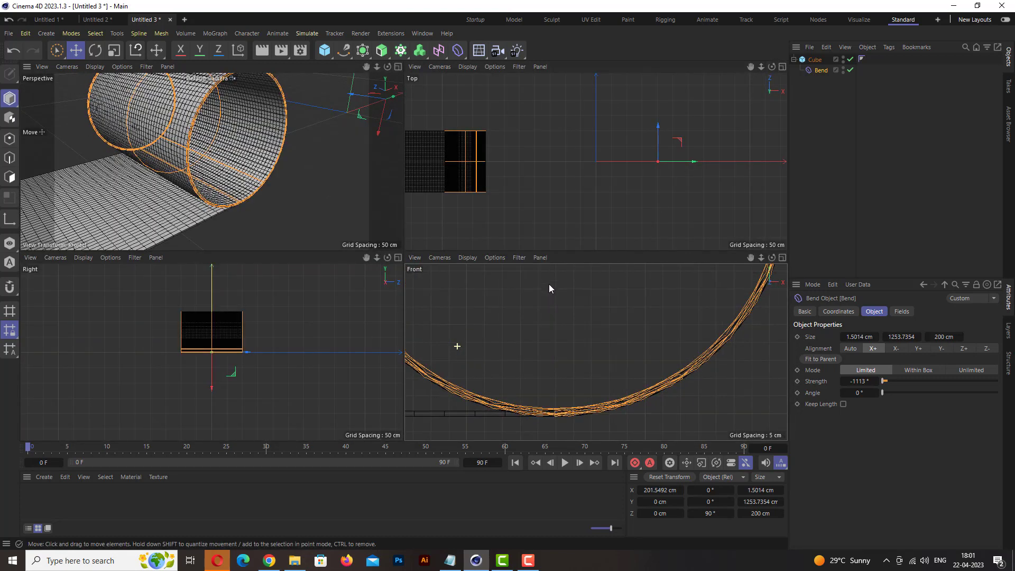
{"action": "left_click", "coordinate": [852, 313]}
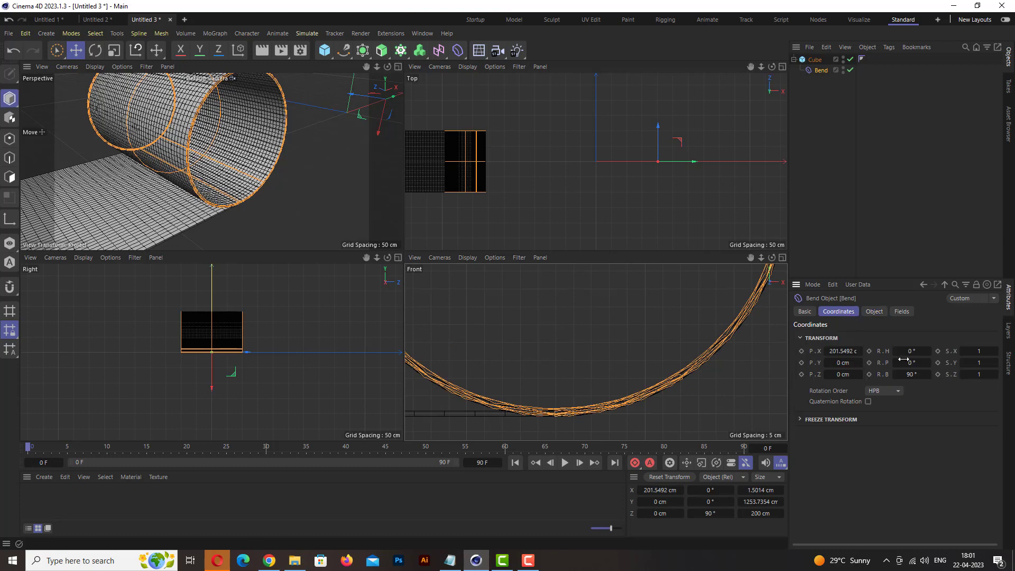
{"action": "left_click", "coordinate": [928, 375]}
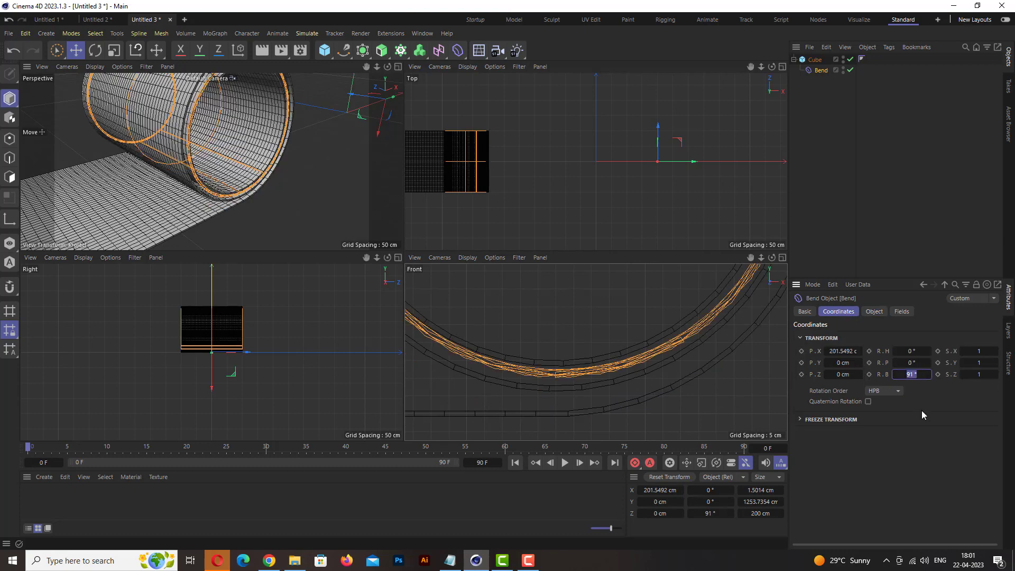
{"action": "type", "text": "90.5"}
{"action": "key", "text": "Return"}
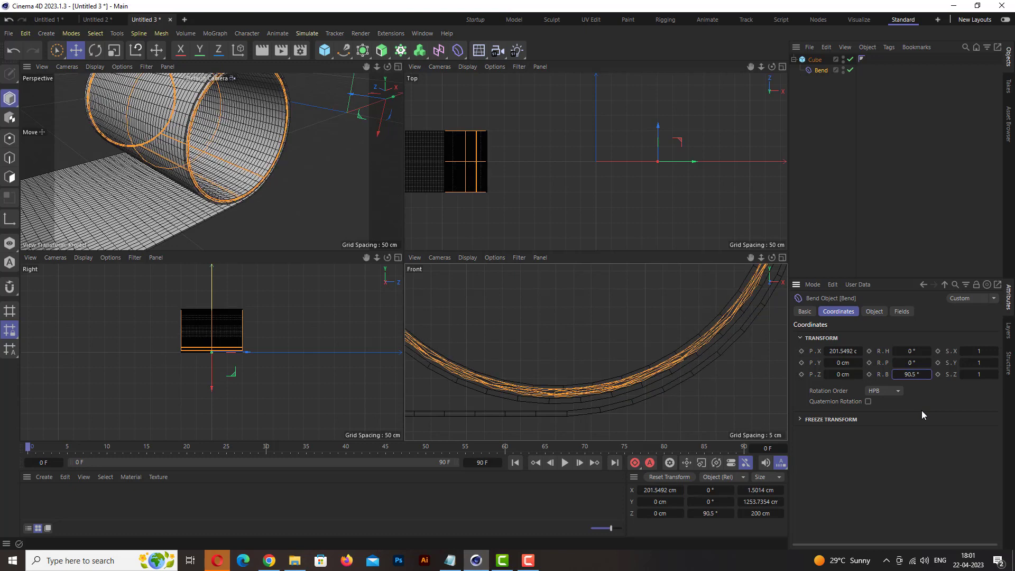
{"action": "left_click", "coordinate": [843, 68]}
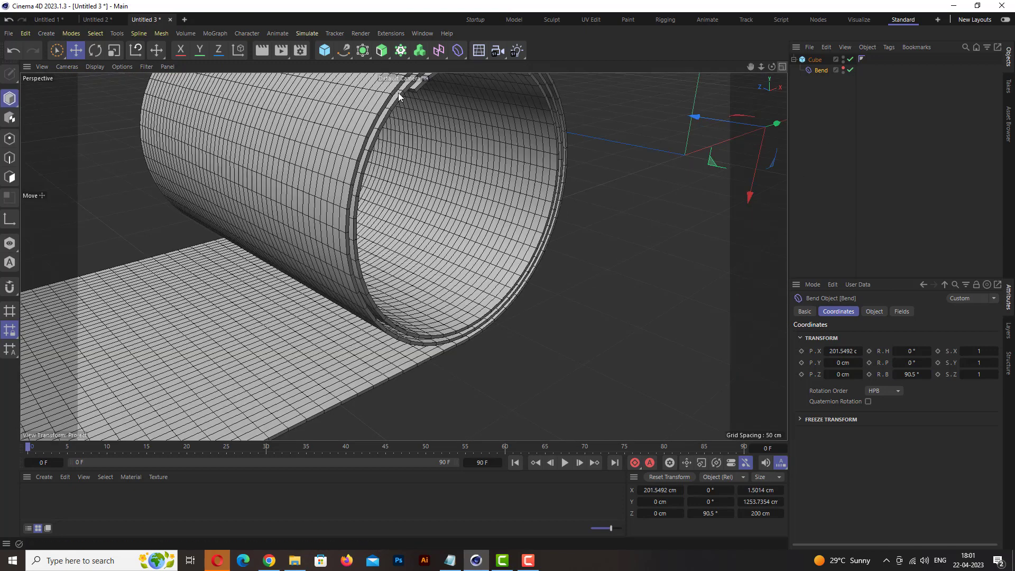
In a single Perspective view, slide the Bend back to about X 196 cm, rolling up more sheet.
{"action": "left_click", "coordinate": [398, 66]}
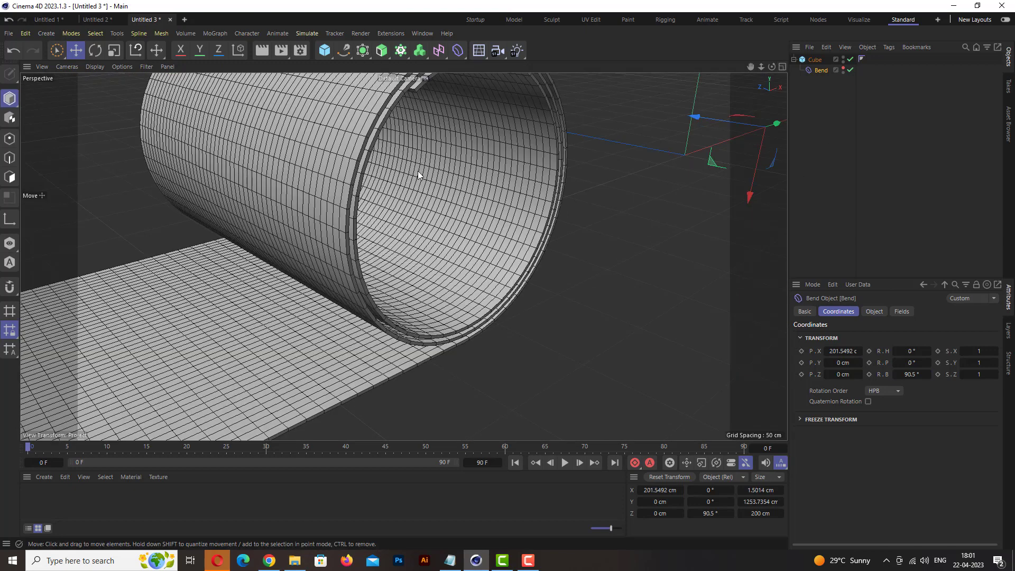
{"action": "scroll", "coordinate": [391, 193], "scroll_direction": "down", "scroll_amount": 2}
{"action": "scroll", "coordinate": [407, 227], "scroll_direction": "down", "scroll_amount": 3}
{"action": "middle_click_drag", "start_coordinate": [418, 215], "coordinate": [335, 263]}
{"action": "mouse_move", "coordinate": [670, 164]}
{"action": "left_mouse_down"}
{"action": "mouse_move", "coordinate": [781, 139]}
{"action": "mouse_move", "coordinate": [825, 113]}
{"action": "mouse_move", "coordinate": [733, 183]}
{"action": "mouse_move", "coordinate": [595, 227]}
{"action": "left_mouse_up"}
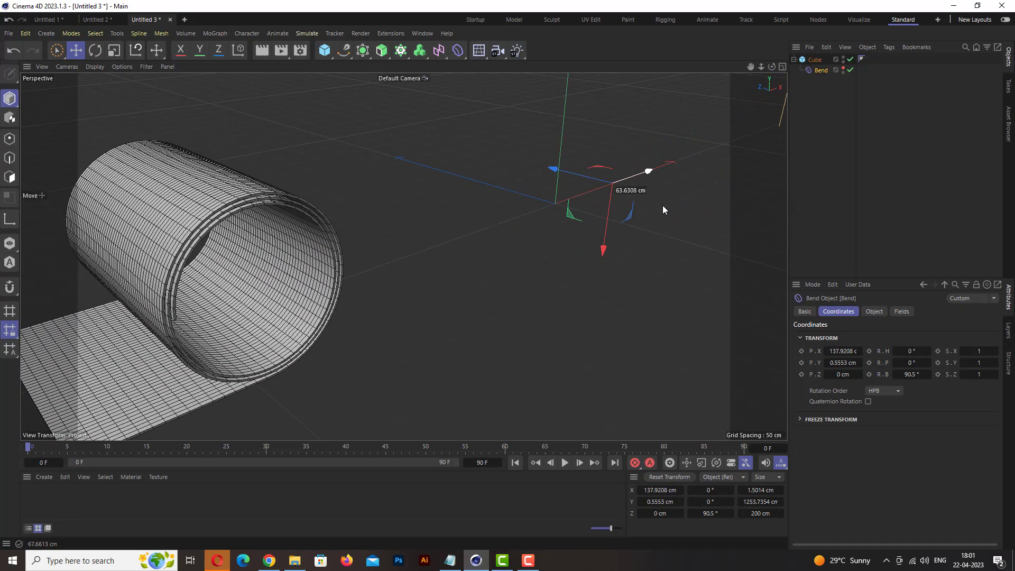
{"action": "left_click_drag", "start_coordinate": [596, 223], "coordinate": [629, 216]}
{"action": "left_click_drag", "start_coordinate": [425, 269], "coordinate": [407, 294], "text": "alt"}
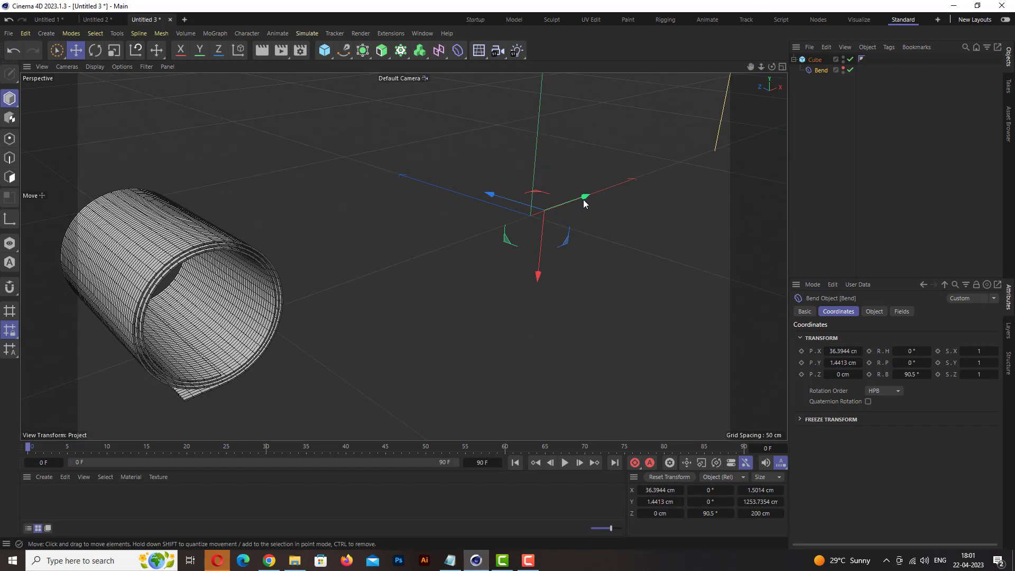
{"action": "mouse_move", "coordinate": [584, 203]}
{"action": "left_mouse_down"}
{"action": "mouse_move", "coordinate": [785, 127]}
{"action": "mouse_move", "coordinate": [734, 198]}
{"action": "left_mouse_up"}
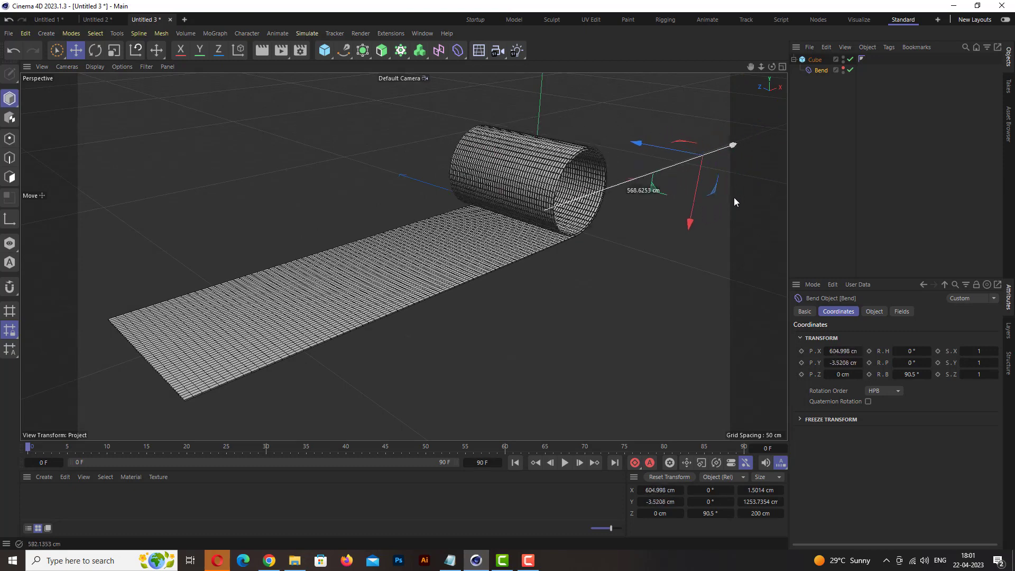
{"action": "left_click_drag", "start_coordinate": [734, 202], "coordinate": [649, 223]}
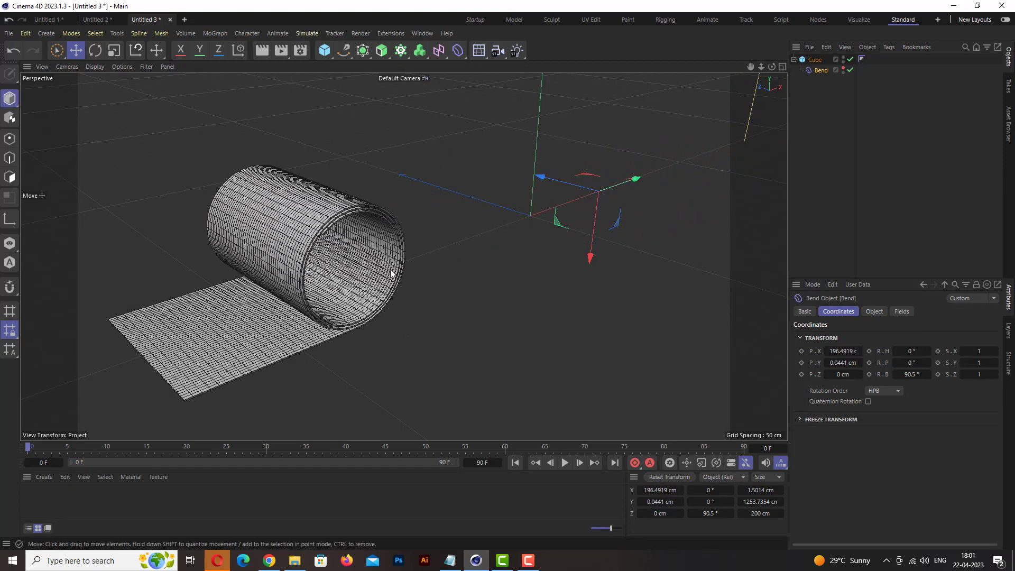
{"action": "left_click_drag", "start_coordinate": [391, 273], "coordinate": [648, 184], "text": "alt"}
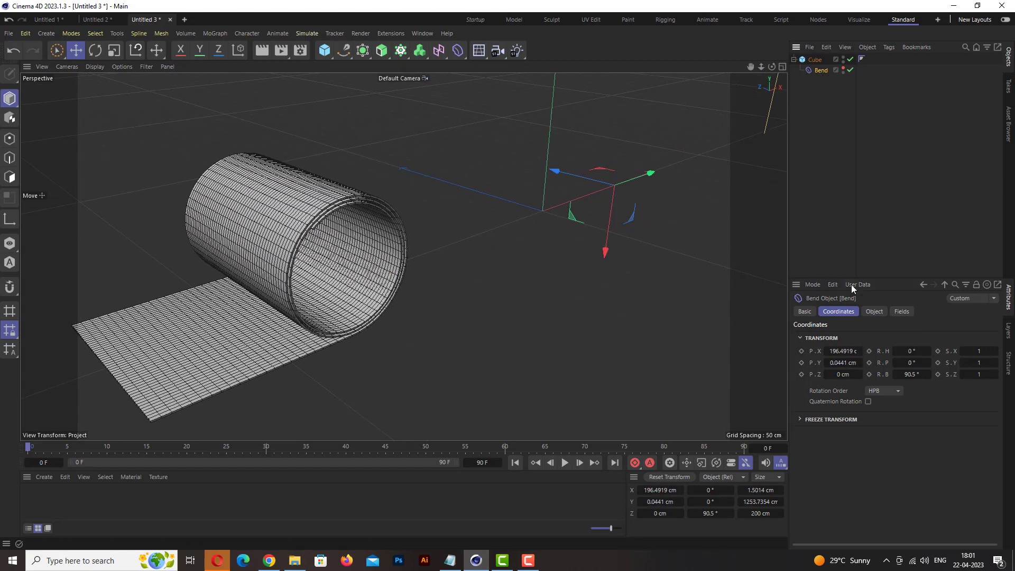
{"action": "left_click", "coordinate": [874, 311]}
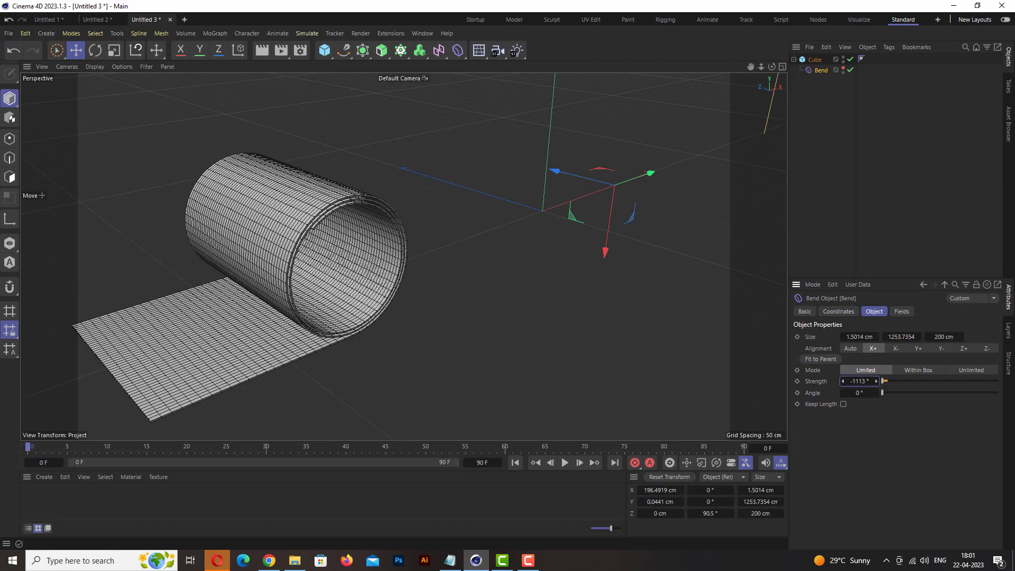
Raise the Bend Strength to -2434° for a tighter roll.
{"action": "left_click_drag", "start_coordinate": [876, 381], "coordinate": [856, 382]}
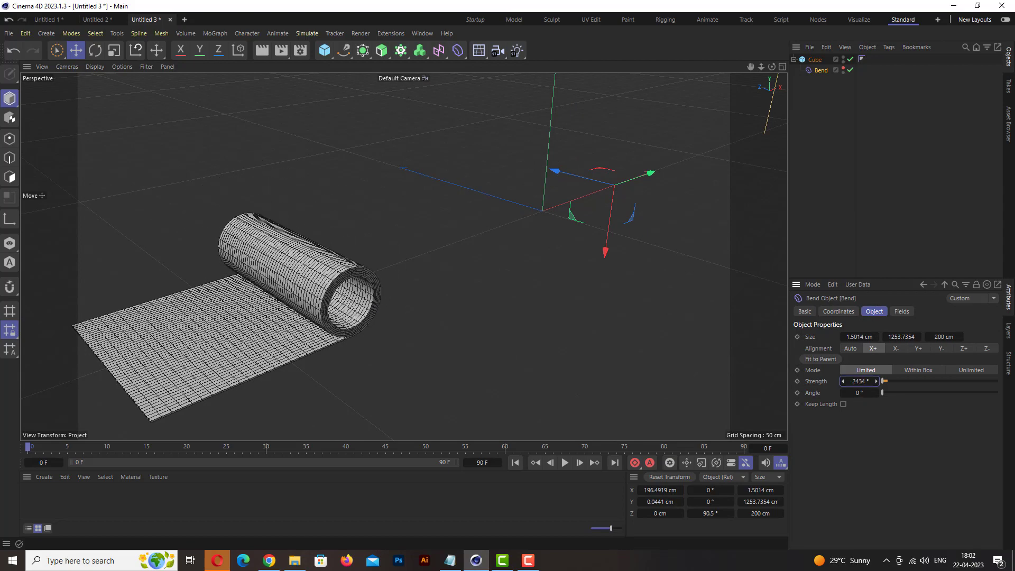
{"action": "scroll", "coordinate": [409, 285], "scroll_direction": "up", "scroll_amount": 2}
{"action": "scroll", "coordinate": [417, 259], "scroll_direction": "up", "scroll_amount": 2}
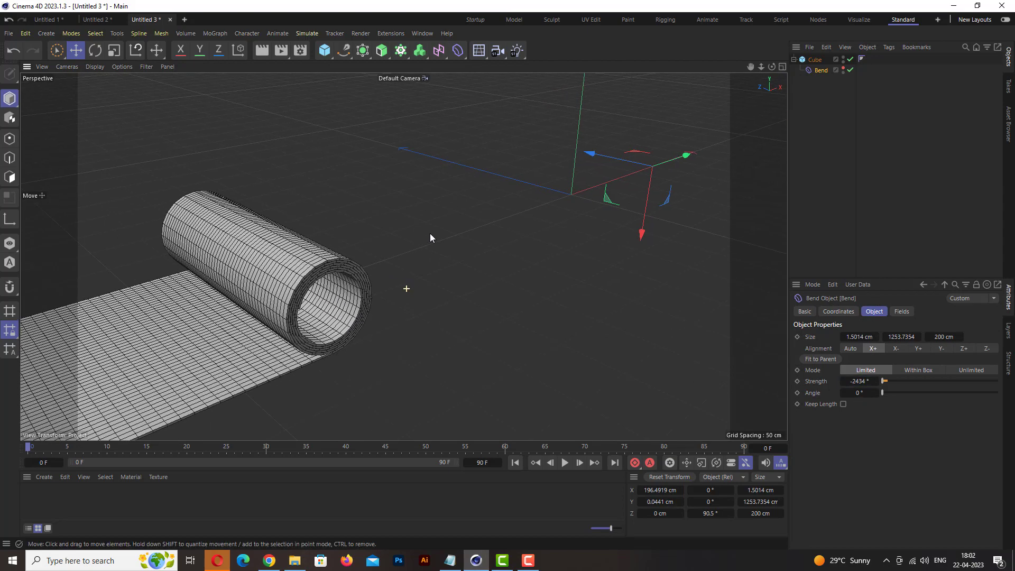
{"action": "scroll", "coordinate": [430, 233], "scroll_direction": "up", "scroll_amount": 3}
{"action": "scroll", "coordinate": [183, 226], "scroll_direction": "up", "scroll_amount": 2}
{"action": "scroll", "coordinate": [198, 202], "scroll_direction": "up", "scroll_amount": 3}
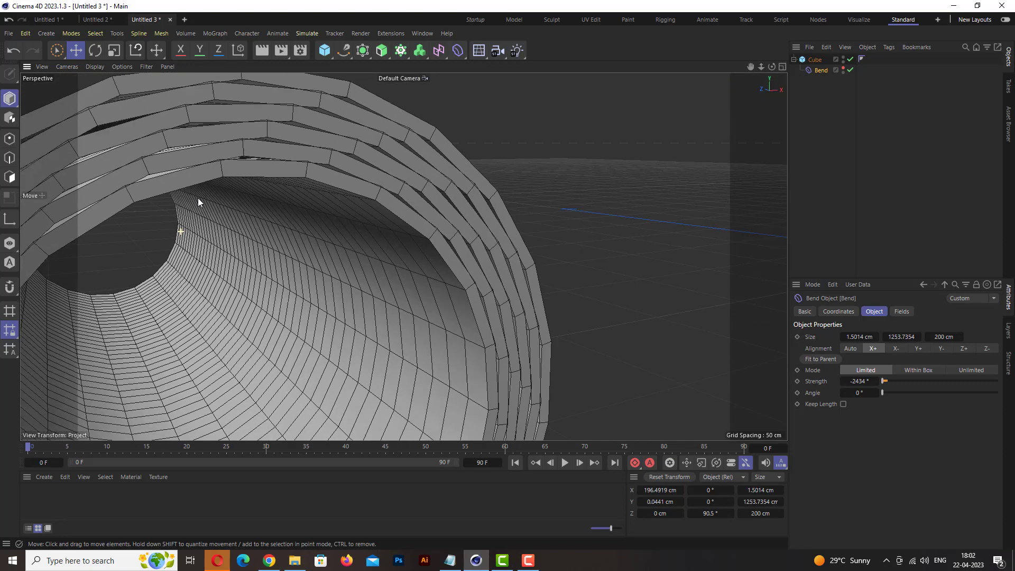
{"action": "scroll", "coordinate": [198, 202], "scroll_direction": "up", "scroll_amount": 1}
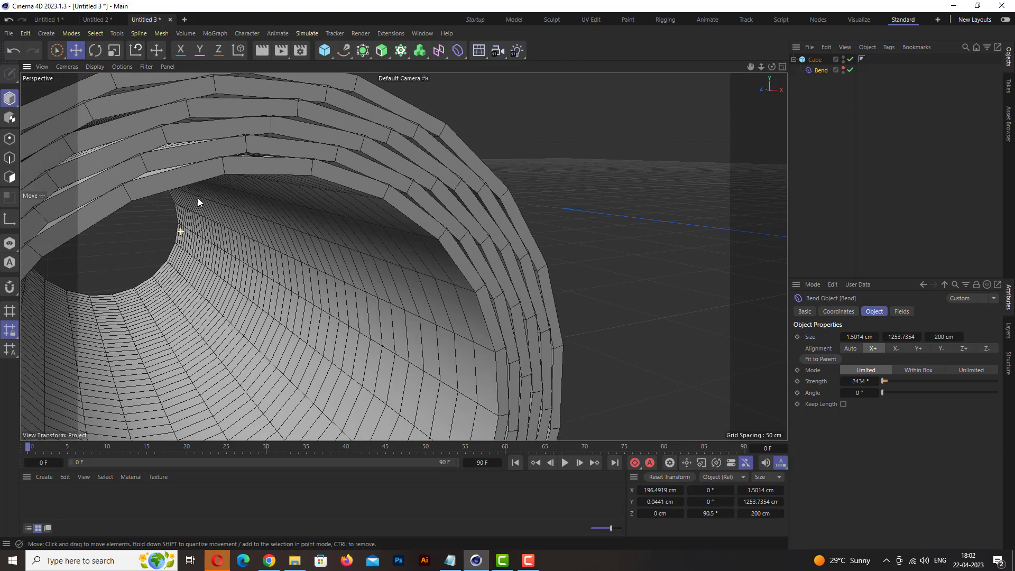
Increase the Cube's Segments X to 415 for a smoother curve.
{"action": "left_click", "coordinate": [818, 58]}
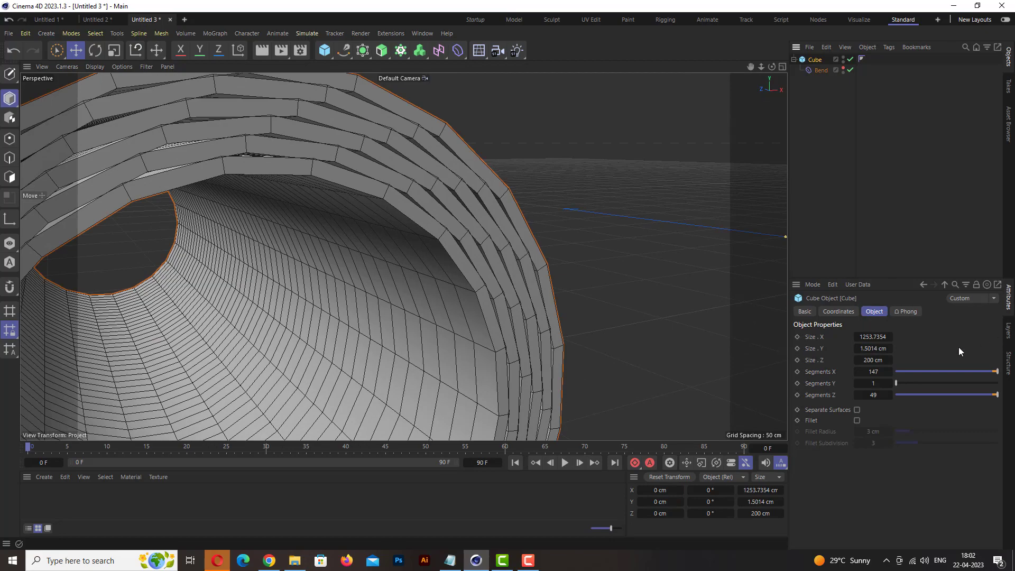
{"action": "left_click_drag", "start_coordinate": [870, 371], "coordinate": [898, 371]}
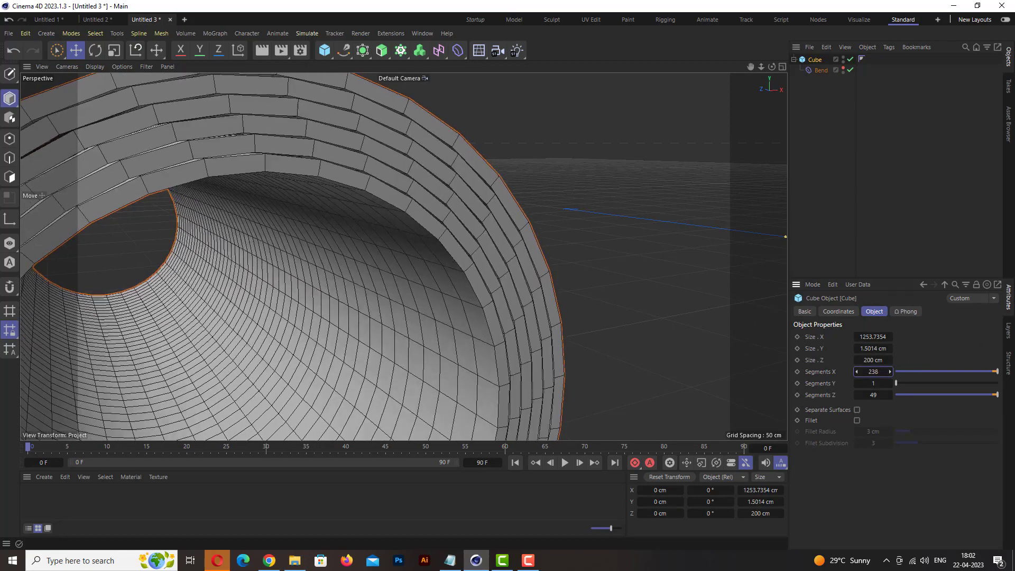
{"action": "scroll", "coordinate": [359, 251], "scroll_direction": "down", "scroll_amount": 2}
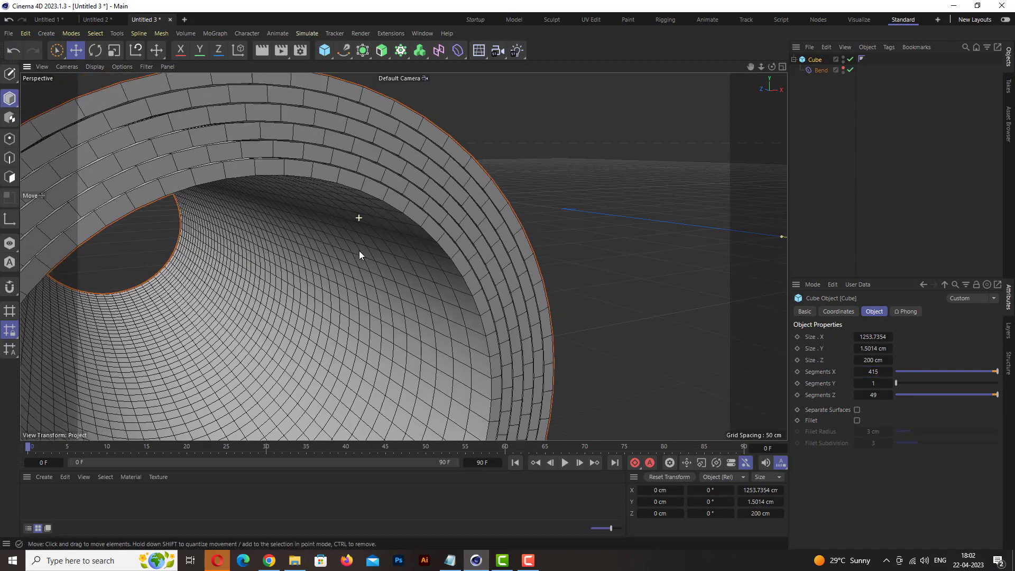
{"action": "scroll", "coordinate": [349, 311], "scroll_direction": "down", "scroll_amount": 3}
{"action": "scroll", "coordinate": [342, 332], "scroll_direction": "down", "scroll_amount": 2}
{"action": "scroll", "coordinate": [342, 332], "scroll_direction": "down", "scroll_amount": 1}
{"action": "scroll", "coordinate": [325, 278], "scroll_direction": "down", "scroll_amount": 2}
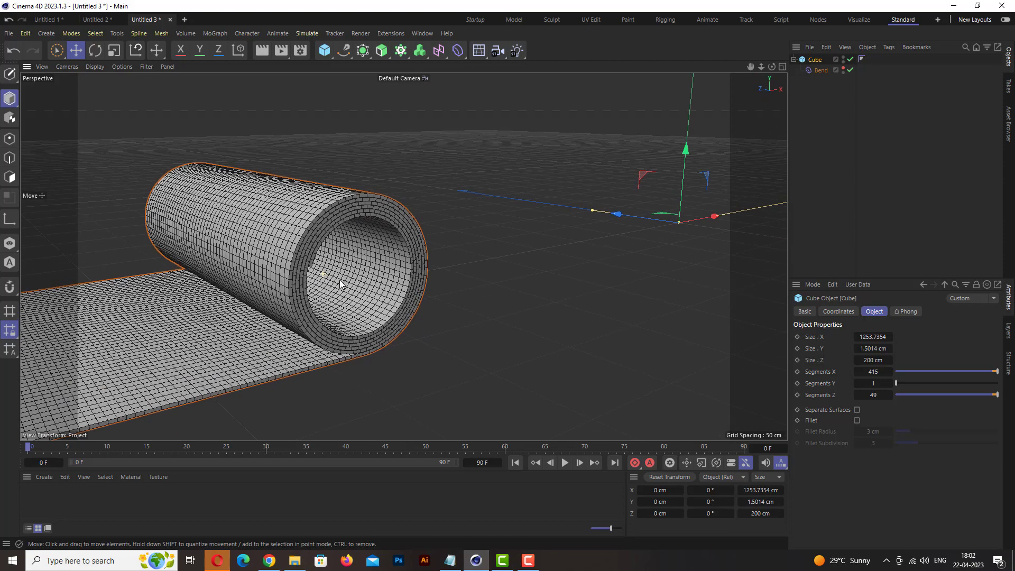
{"action": "scroll", "coordinate": [341, 275], "scroll_direction": "down", "scroll_amount": 1}
{"action": "scroll", "coordinate": [341, 296], "scroll_direction": "down", "scroll_amount": 1}
{"action": "left_click_drag", "start_coordinate": [468, 296], "coordinate": [487, 296], "text": "alt"}
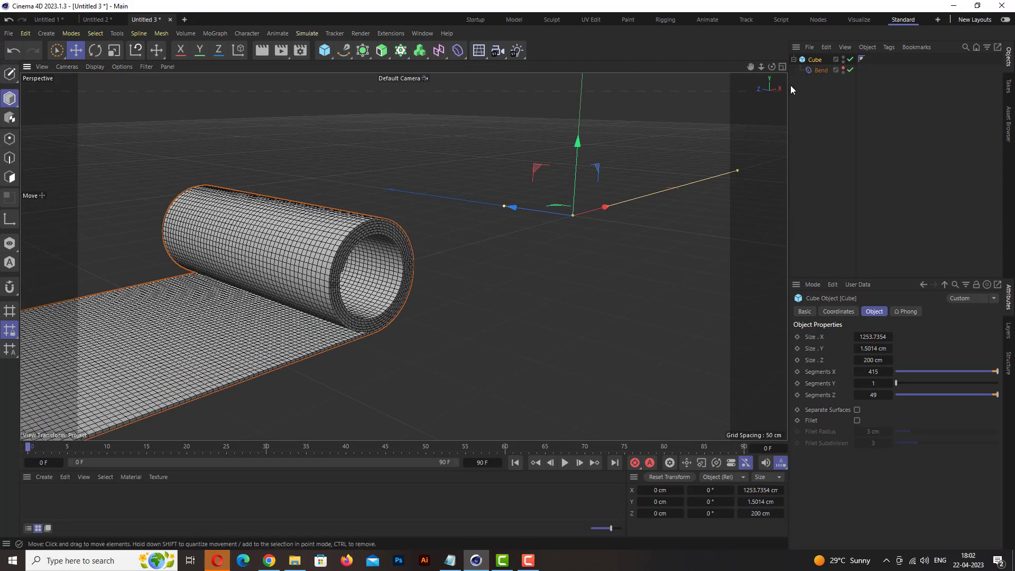
Select the Bend and slide it along X, unrolling the sheet across the floor.
{"action": "left_click", "coordinate": [820, 70]}
{"action": "mouse_move", "coordinate": [661, 191]}
{"action": "left_mouse_down"}
{"action": "mouse_move", "coordinate": [809, 153]}
{"action": "mouse_move", "coordinate": [673, 229]}
{"action": "left_mouse_up"}
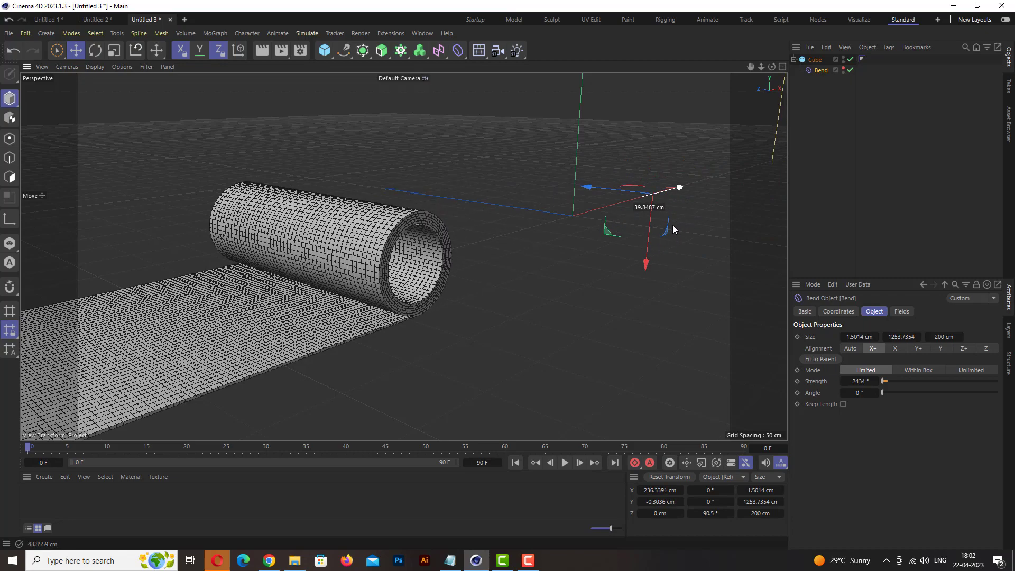
{"action": "left_click_drag", "start_coordinate": [673, 228], "coordinate": [292, 315]}
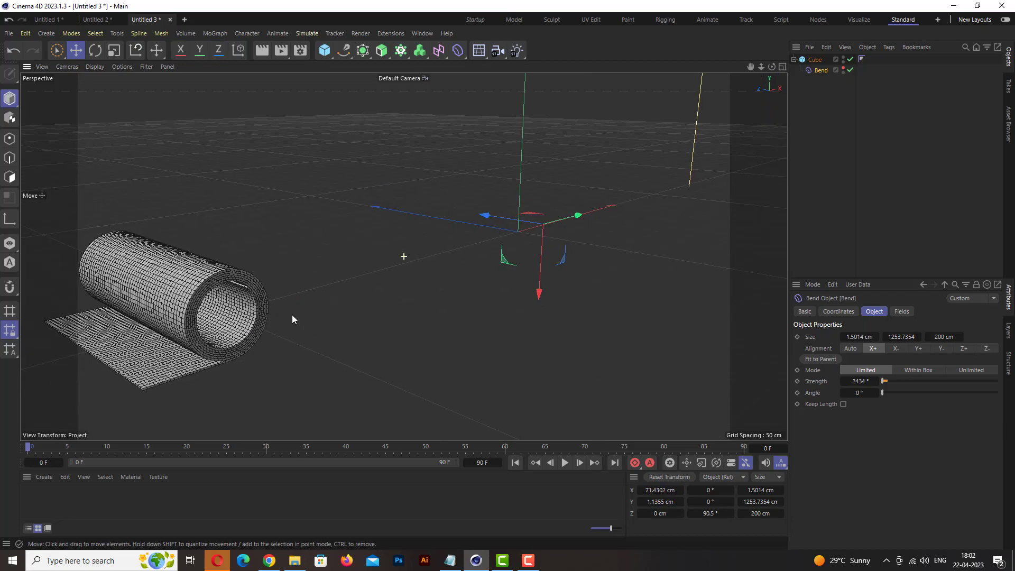
{"action": "scroll", "coordinate": [291, 315], "scroll_direction": "up", "scroll_amount": 1}
{"action": "scroll", "coordinate": [283, 304], "scroll_direction": "up", "scroll_amount": 1}
{"action": "scroll", "coordinate": [277, 291], "scroll_direction": "up", "scroll_amount": 2}
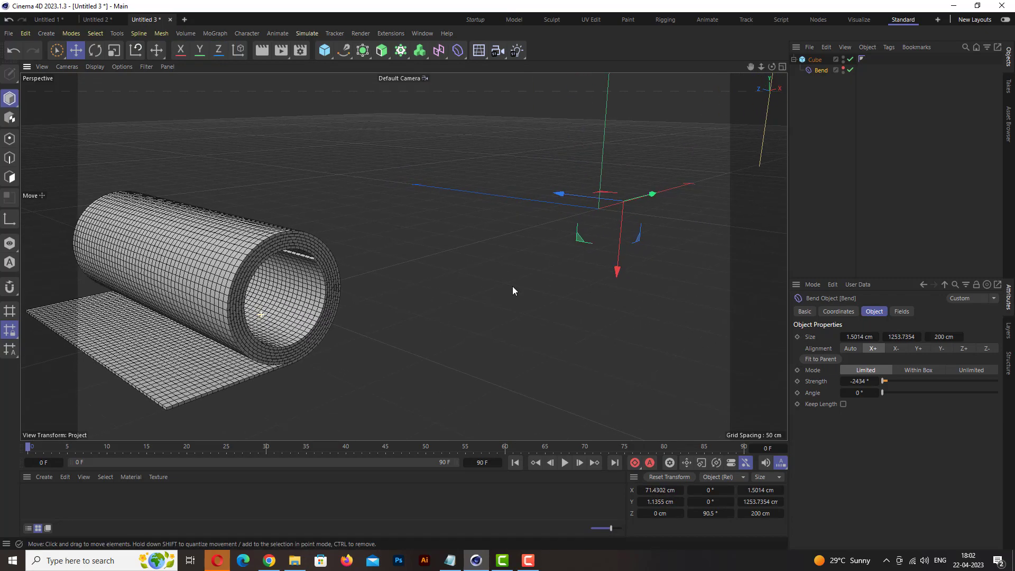
{"action": "mouse_move", "coordinate": [512, 290]}
{"action": "left_mouse_down", "text": "alt"}
{"action": "mouse_move", "coordinate": [300, 287]}
{"action": "mouse_move", "coordinate": [460, 282]}
{"action": "mouse_move", "coordinate": [559, 311]}
{"action": "mouse_move", "coordinate": [215, 240]}
{"action": "mouse_move", "coordinate": [215, 296]}
{"action": "mouse_move", "coordinate": [243, 283]}
{"action": "mouse_move", "coordinate": [238, 316]}
{"action": "mouse_move", "coordinate": [294, 245]}
{"action": "mouse_move", "coordinate": [346, 228]}
{"action": "mouse_move", "coordinate": [276, 260]}
{"action": "left_mouse_up", "text": "alt"}
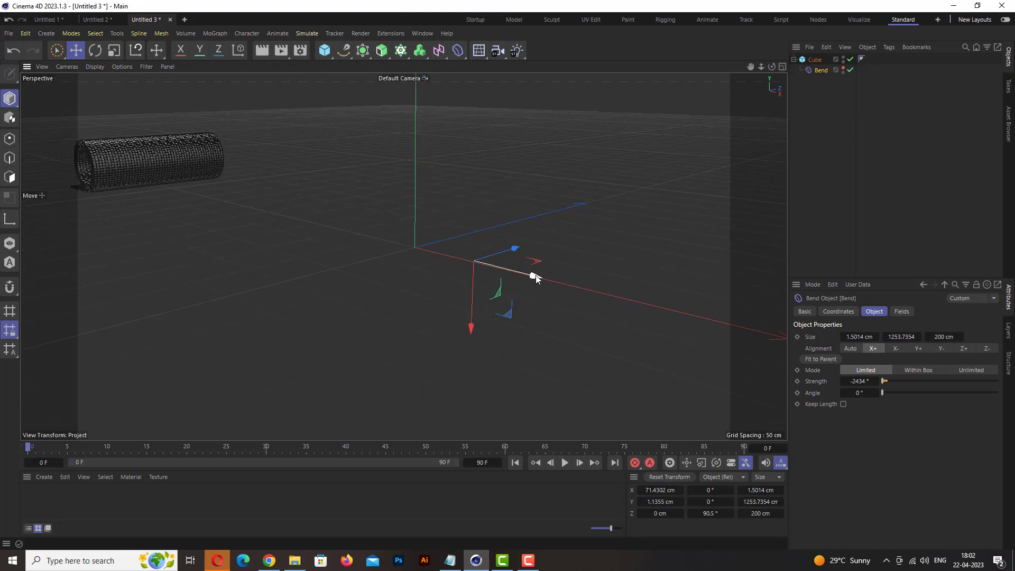
{"action": "left_click_drag", "start_coordinate": [535, 275], "coordinate": [846, 365]}
{"action": "mouse_move", "coordinate": [647, 317]}
{"action": "left_mouse_down"}
{"action": "mouse_move", "coordinate": [732, 338]}
{"action": "mouse_move", "coordinate": [737, 407]}
{"action": "left_mouse_up"}
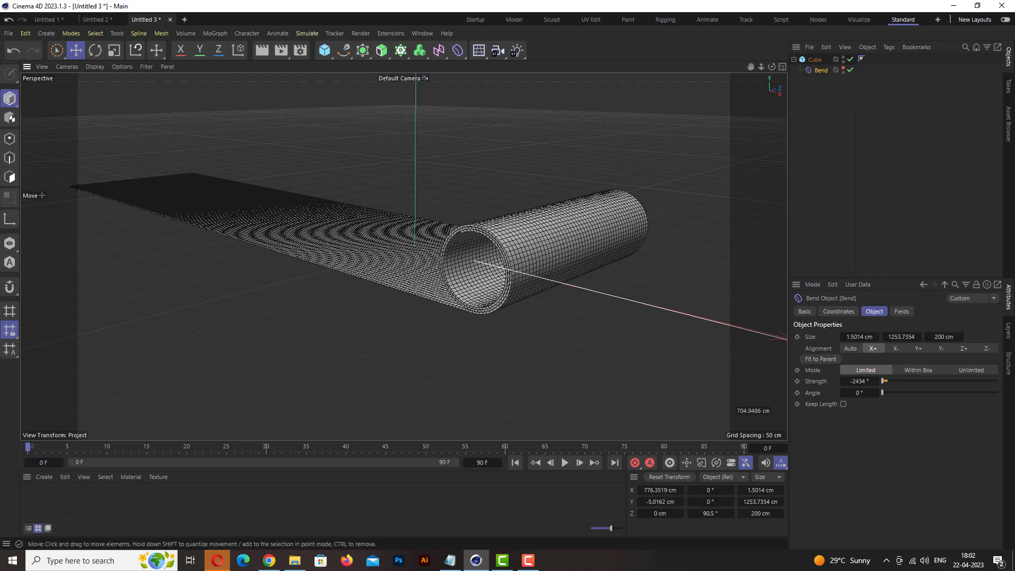
{"action": "mouse_move", "coordinate": [426, 257]}
{"action": "left_mouse_down", "text": "alt"}
{"action": "mouse_move", "coordinate": [403, 307]}
{"action": "mouse_move", "coordinate": [439, 290]}
{"action": "mouse_move", "coordinate": [542, 296]}
{"action": "mouse_move", "coordinate": [632, 154]}
{"action": "mouse_move", "coordinate": [487, 225]}
{"action": "mouse_move", "coordinate": [722, 185]}
{"action": "mouse_move", "coordinate": [565, 243]}
{"action": "mouse_move", "coordinate": [336, 213]}
{"action": "left_mouse_up", "text": "alt"}
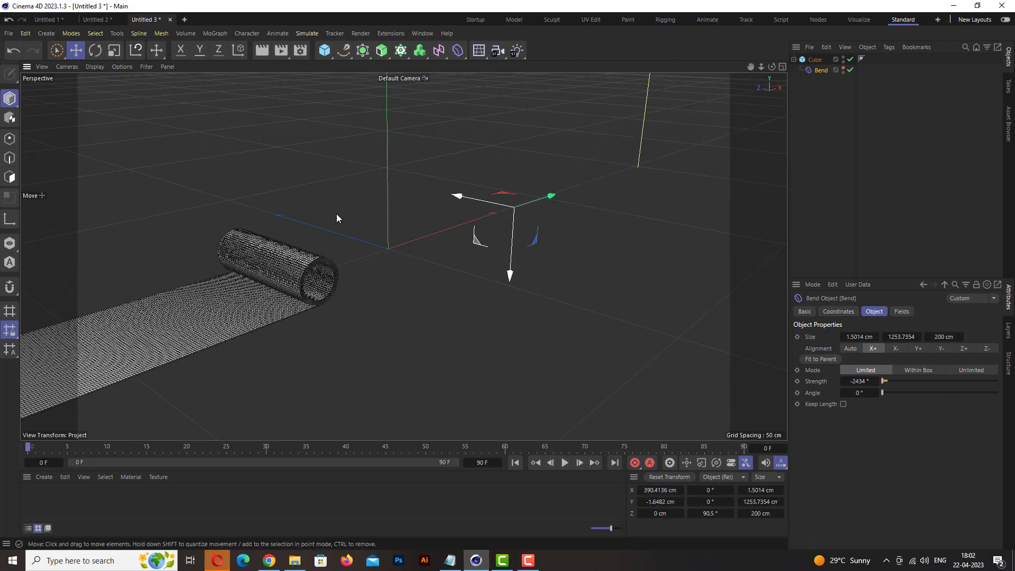
Switch the viewport to Gouraud Shading and settle the roll near X 402 cm.
{"action": "left_click", "coordinate": [87, 70]}
{"action": "left_click", "coordinate": [101, 98]}
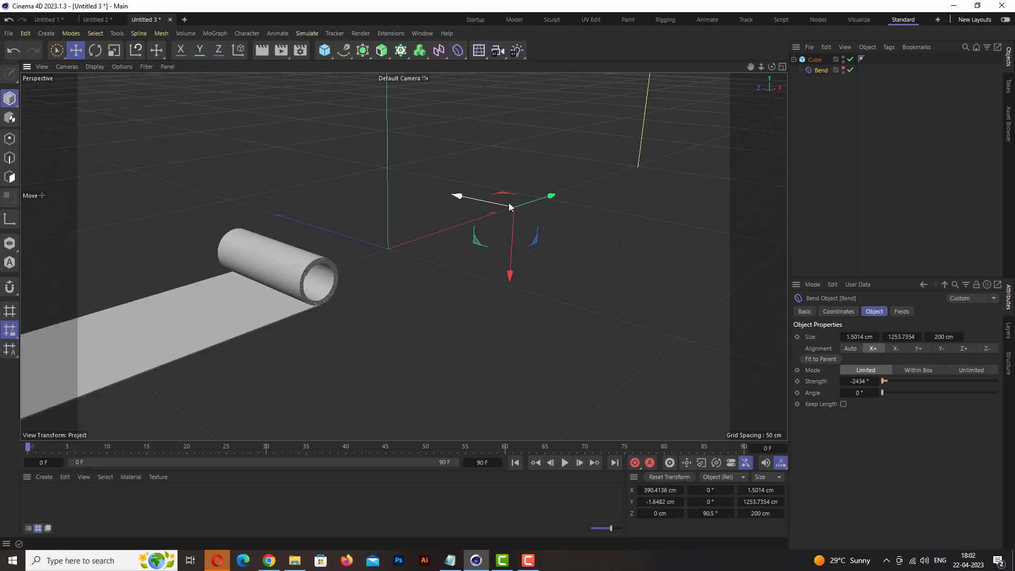
{"action": "mouse_move", "coordinate": [508, 207]}
{"action": "left_mouse_down"}
{"action": "mouse_move", "coordinate": [708, 158]}
{"action": "mouse_move", "coordinate": [363, 260]}
{"action": "left_mouse_up"}
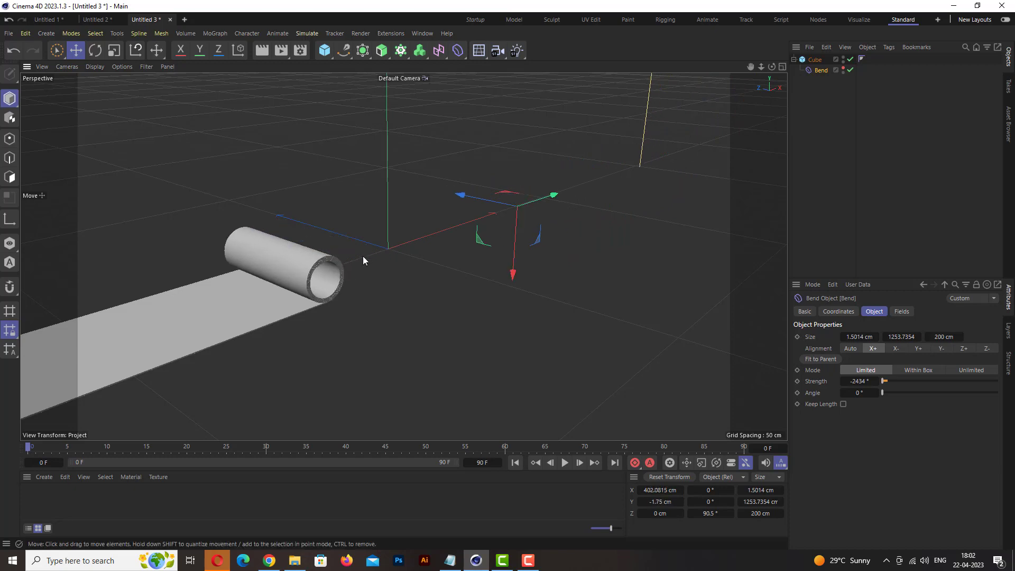
{"action": "scroll", "coordinate": [271, 272], "scroll_direction": "up", "scroll_amount": 2}
{"action": "middle_click_drag", "start_coordinate": [270, 280], "coordinate": [477, 226]}
{"action": "scroll", "coordinate": [478, 226], "scroll_direction": "up", "scroll_amount": 1}
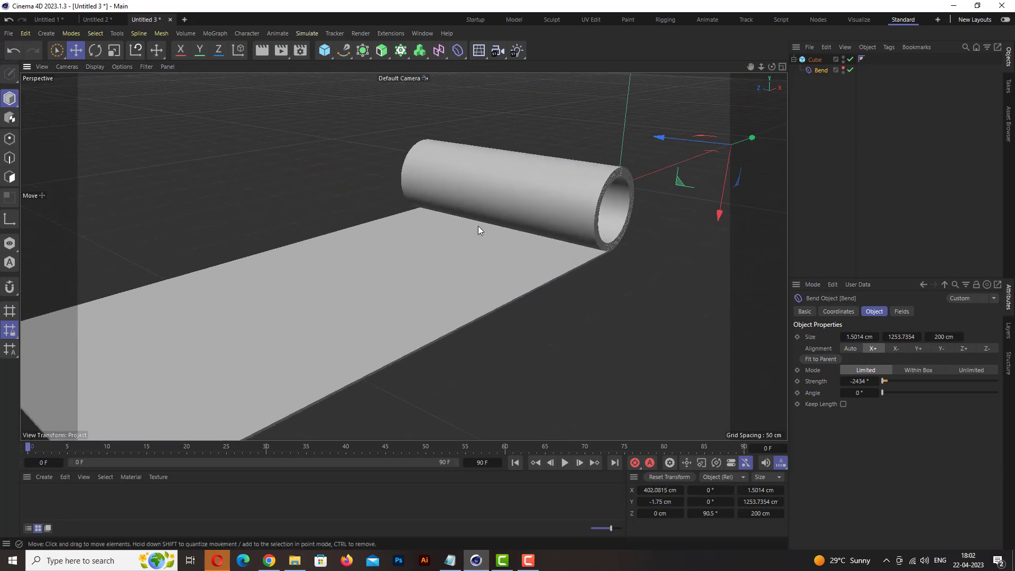
Create a new material, Mat, with a Checkerboard shader as its colour texture.
{"action": "double_click", "coordinate": [41, 497]}
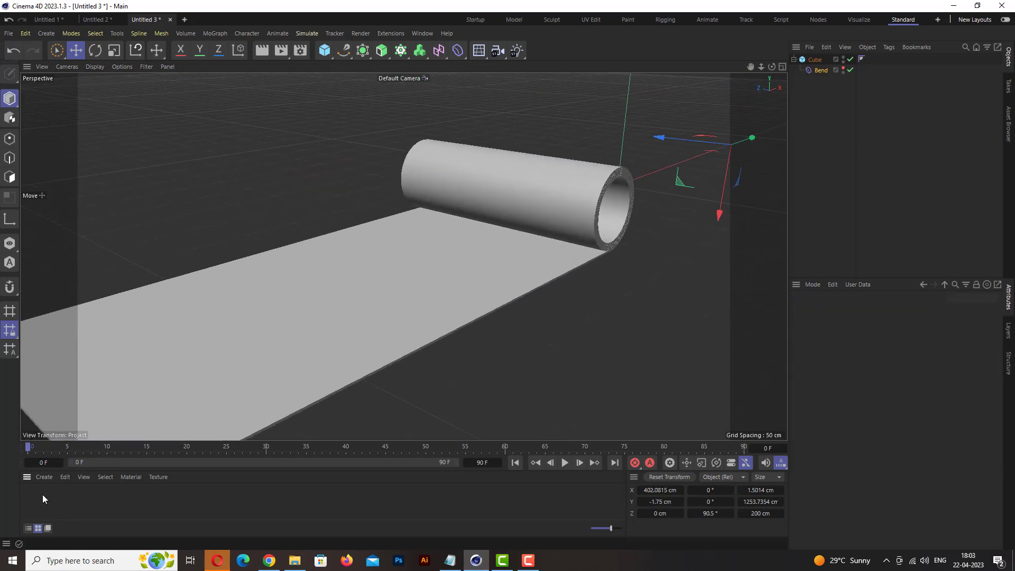
{"action": "double_click", "coordinate": [41, 494]}
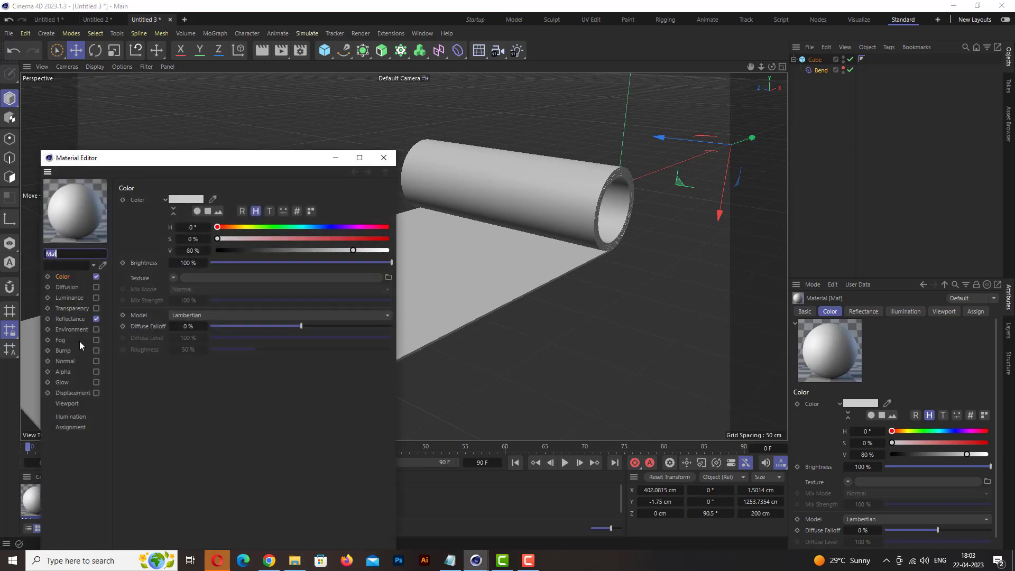
{"action": "left_click", "coordinate": [170, 276]}
{"action": "mouse_move", "coordinate": [186, 505]}
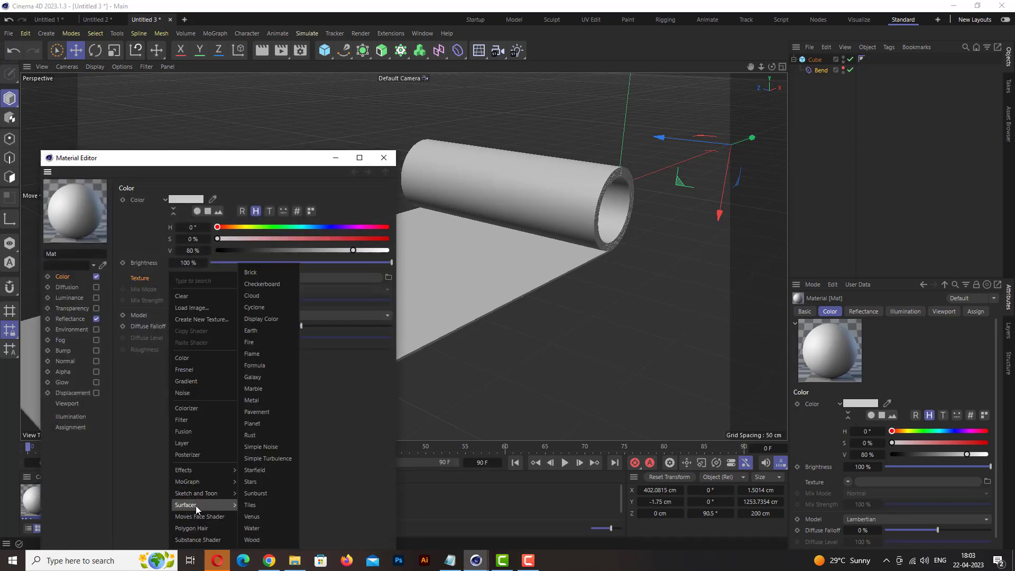
{"action": "left_click", "coordinate": [276, 289]}
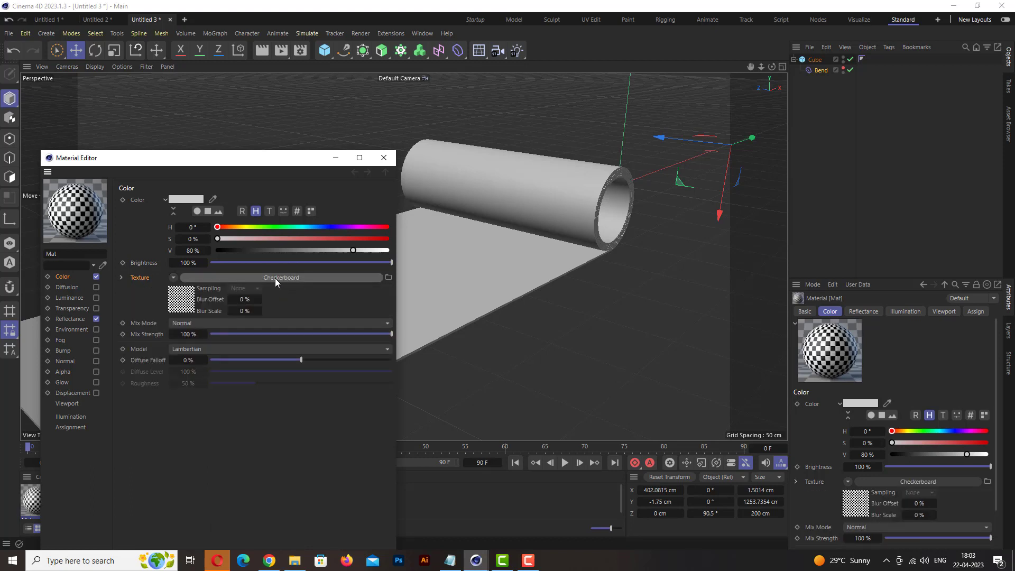
Set the Checkerboard U Frequency to 0 and carry Mat toward the tube.
{"action": "left_click", "coordinate": [275, 279]}
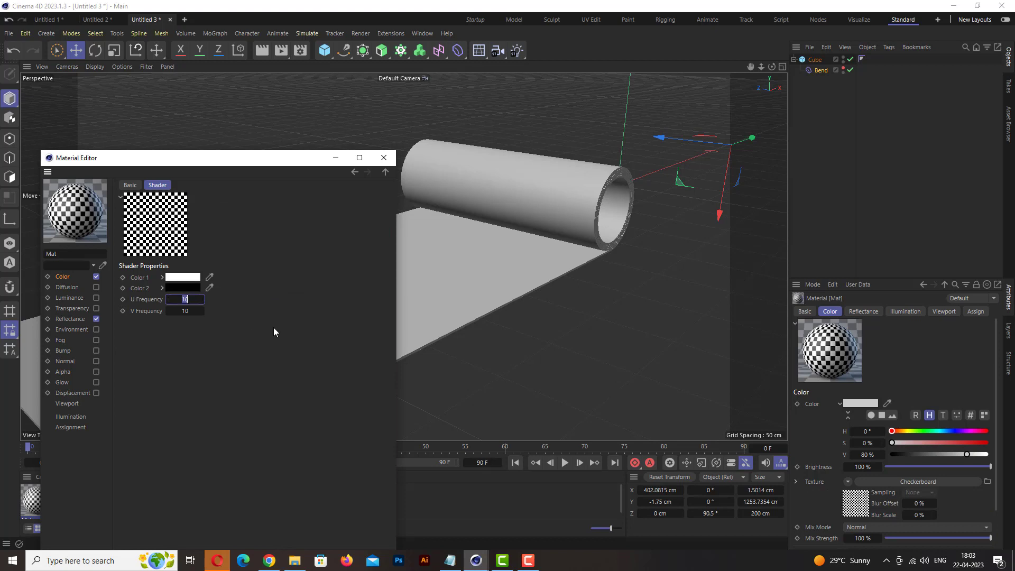
{"action": "type", "text": "0"}
{"action": "key", "text": "Return"}
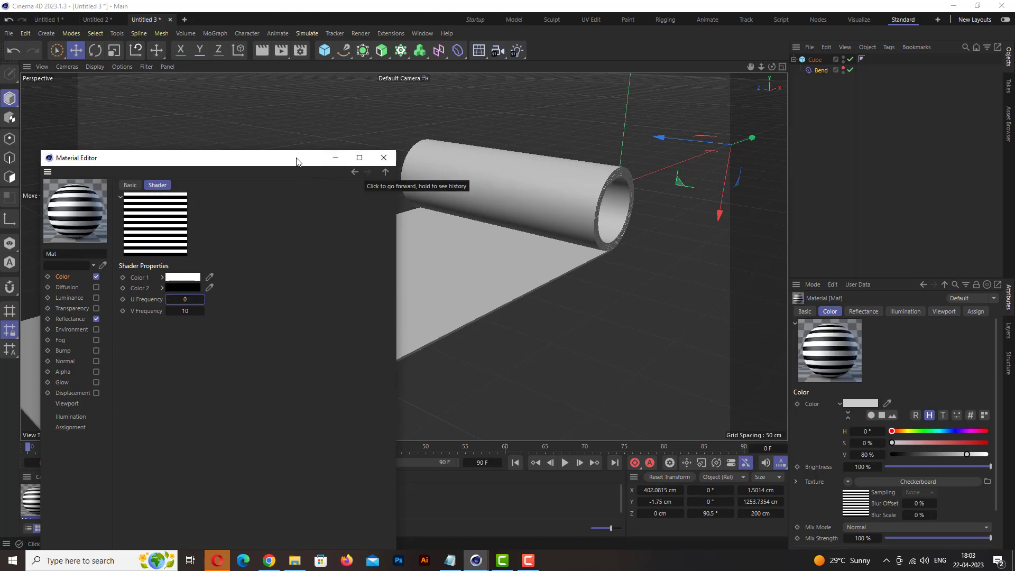
{"action": "left_click_drag", "start_coordinate": [212, 158], "coordinate": [232, 154]}
{"action": "left_click_drag", "start_coordinate": [35, 496], "coordinate": [750, 183]}
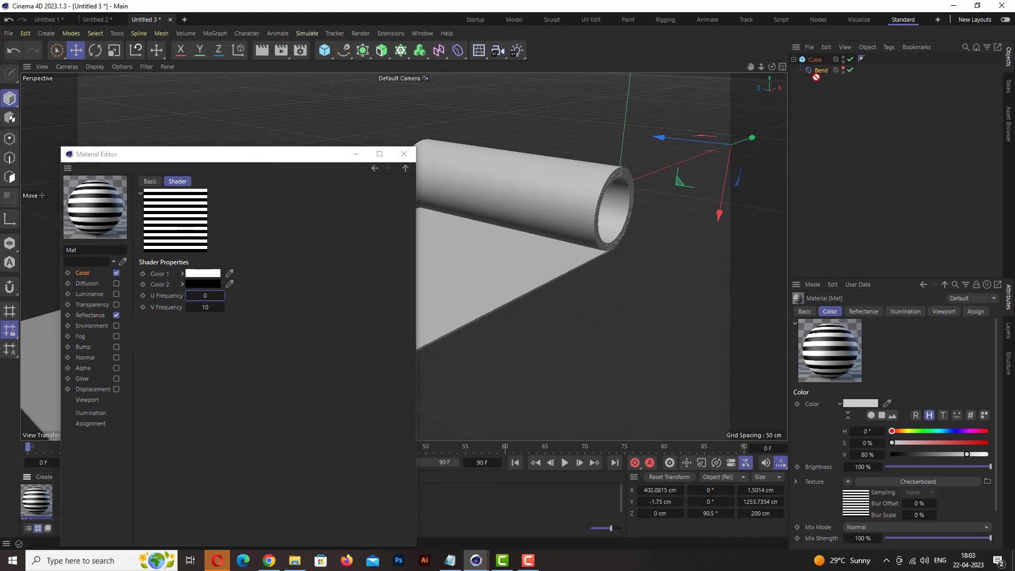
Drop the striped Mat material onto the Cube and close the Material Editor.
{"action": "left_click_drag", "start_coordinate": [821, 60], "coordinate": [819, 59]}
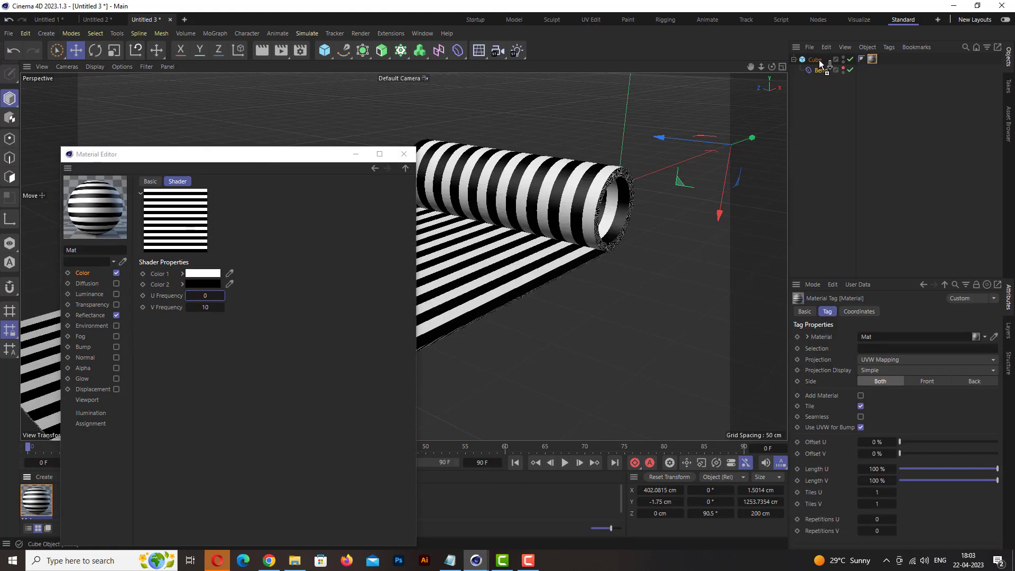
{"action": "left_click", "coordinate": [405, 155]}
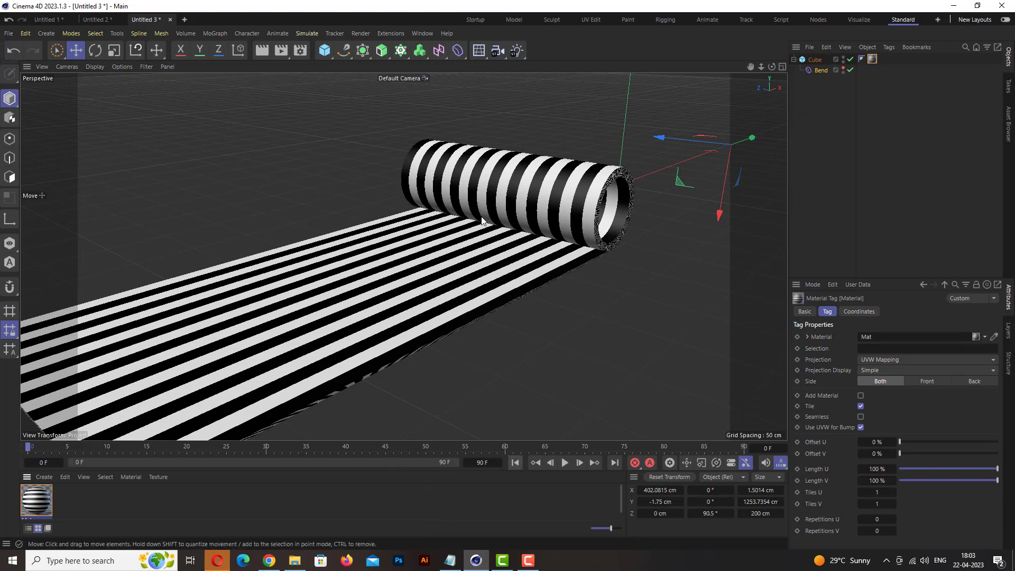
{"action": "scroll", "coordinate": [443, 198], "scroll_direction": "down", "scroll_amount": 4}
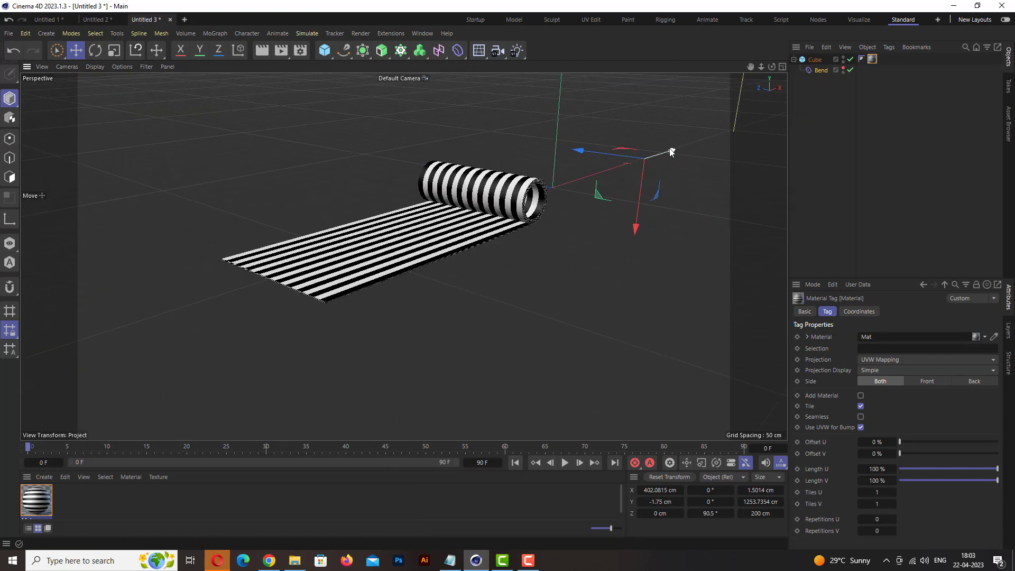
Set a 190-frame animation and move the Cube along X so the sheet rolls up late.
{"action": "mouse_move", "coordinate": [670, 152]}
{"action": "left_mouse_down"}
{"action": "mouse_move", "coordinate": [648, 169]}
{"action": "mouse_move", "coordinate": [766, 135]}
{"action": "mouse_move", "coordinate": [786, 117]}
{"action": "mouse_move", "coordinate": [785, 131]}
{"action": "left_mouse_up"}
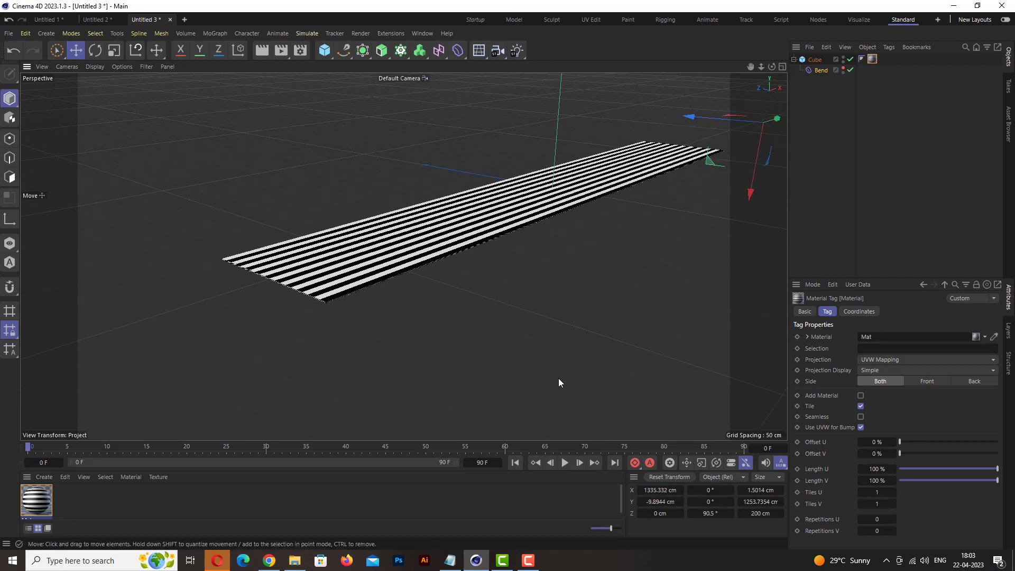
{"action": "type", "text": "1"}
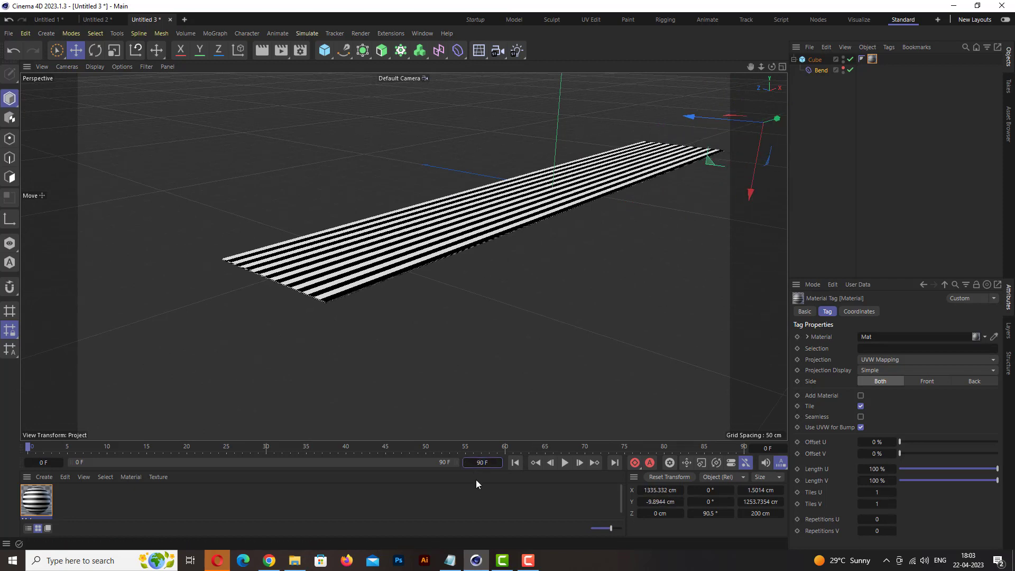
{"action": "left_click", "coordinate": [475, 489]}
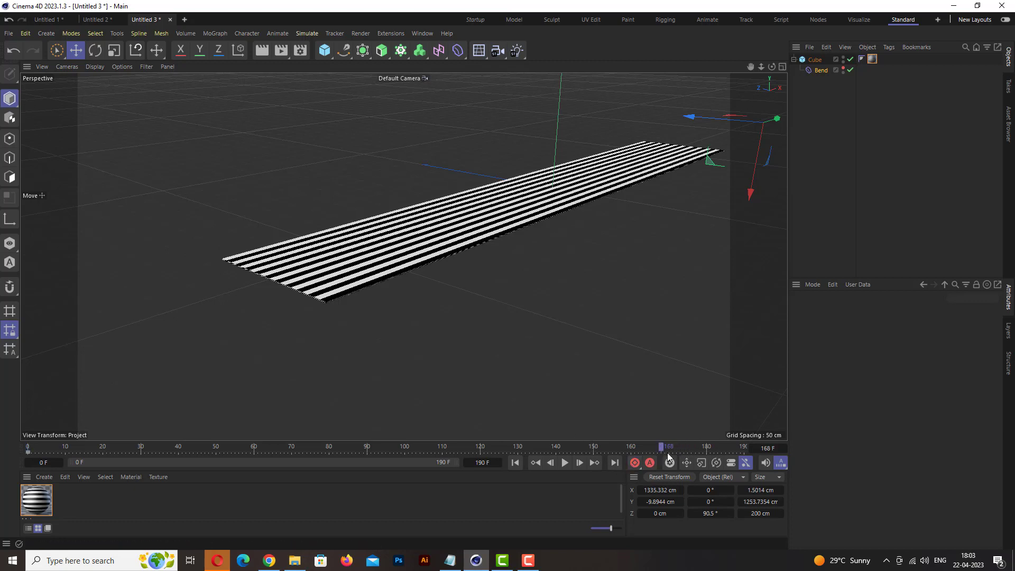
{"action": "left_click_drag", "start_coordinate": [780, 119], "coordinate": [608, 200]}
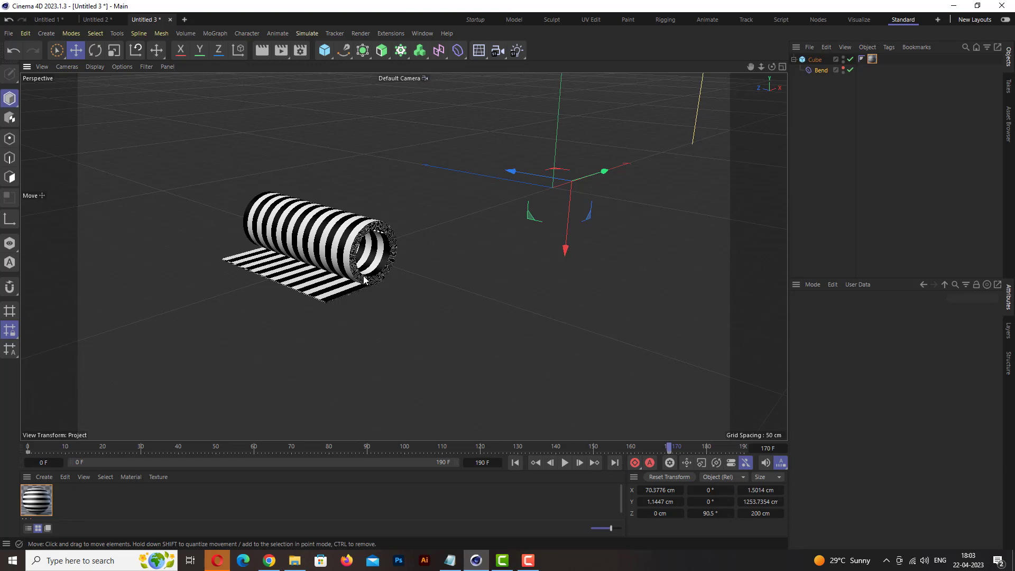
Play the roll from frame 0, pause near frame 129, and return to the flat strip.
{"action": "scroll", "coordinate": [369, 269], "scroll_direction": "up", "scroll_amount": 2}
{"action": "scroll", "coordinate": [369, 269], "scroll_direction": "up", "scroll_amount": 3}
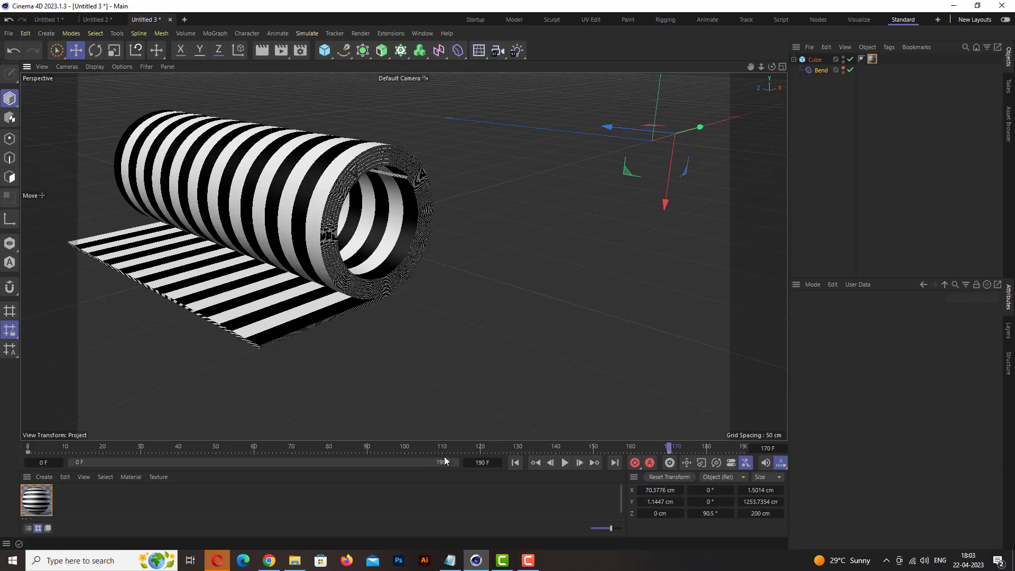
{"action": "left_click", "coordinate": [518, 463]}
{"action": "left_click", "coordinate": [564, 462]}
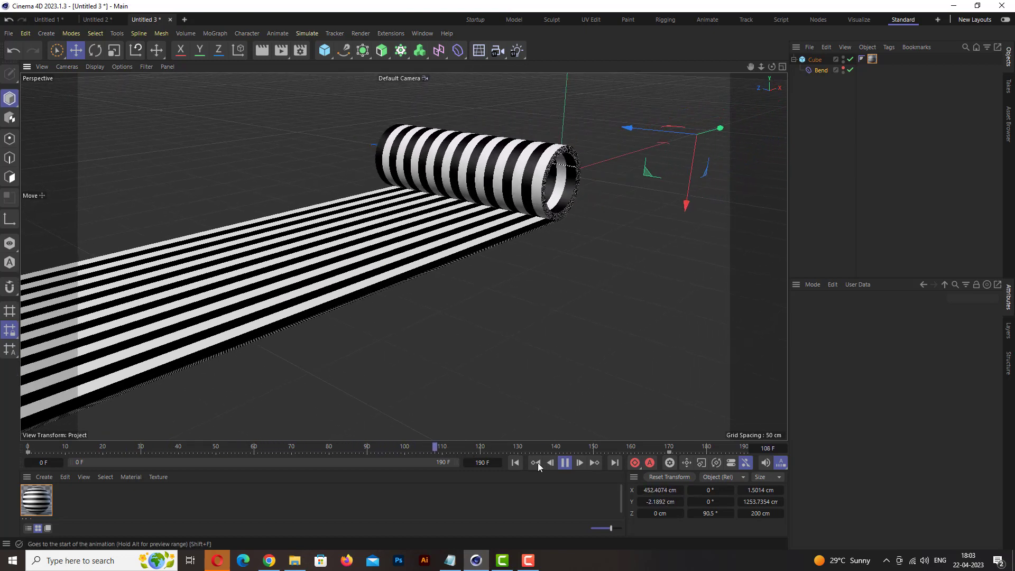
{"action": "left_click", "coordinate": [566, 463]}
{"action": "scroll", "coordinate": [363, 283], "scroll_direction": "down", "scroll_amount": 3}
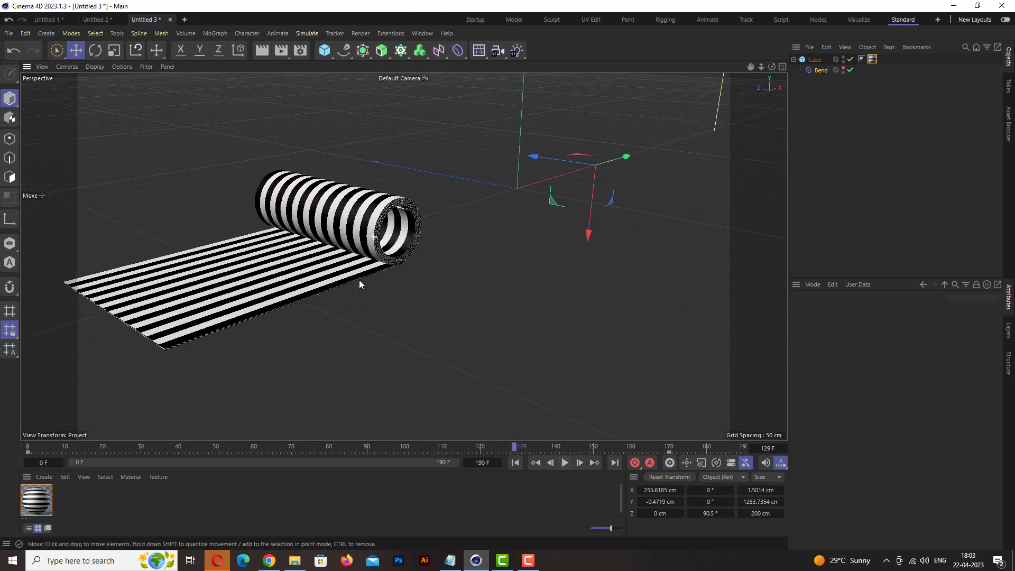
{"action": "scroll", "coordinate": [343, 334], "scroll_direction": "down", "scroll_amount": 3}
{"action": "left_click", "coordinate": [514, 463]}
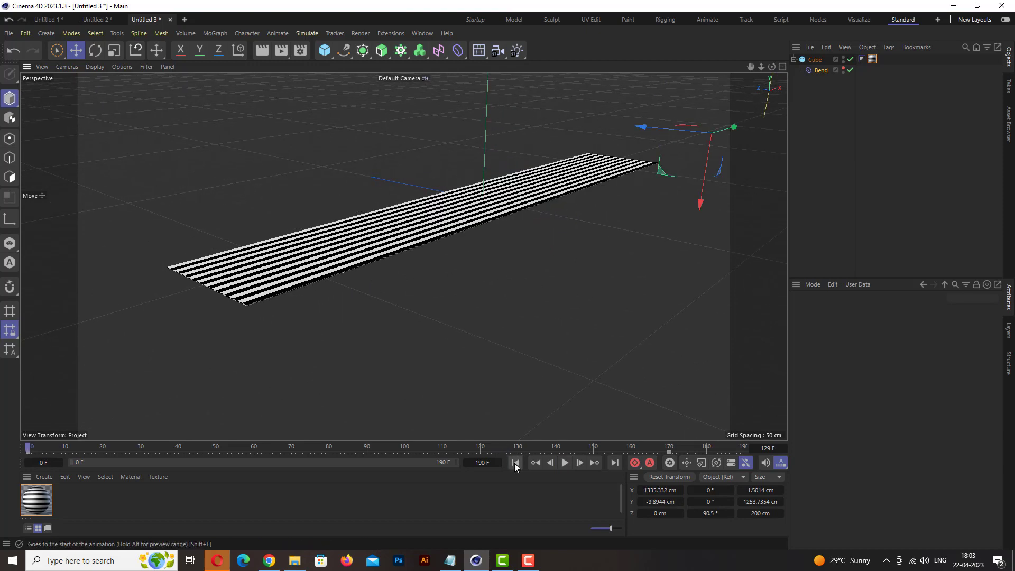
{"action": "middle_click_drag", "start_coordinate": [525, 227], "coordinate": [425, 274], "text": "alt"}
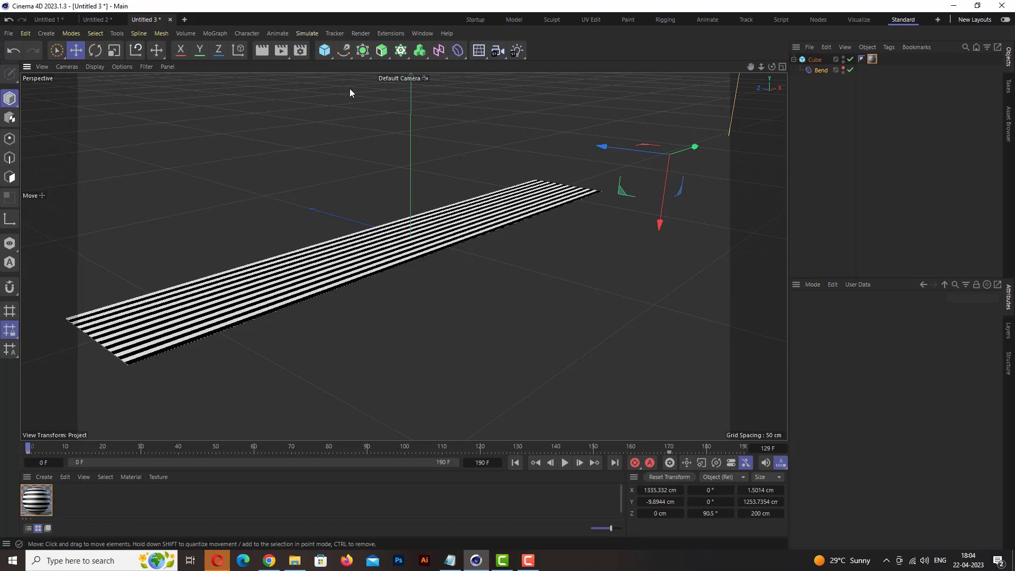
Add a Target Camera and view the scene through it.
{"action": "left_click", "coordinate": [493, 54]}
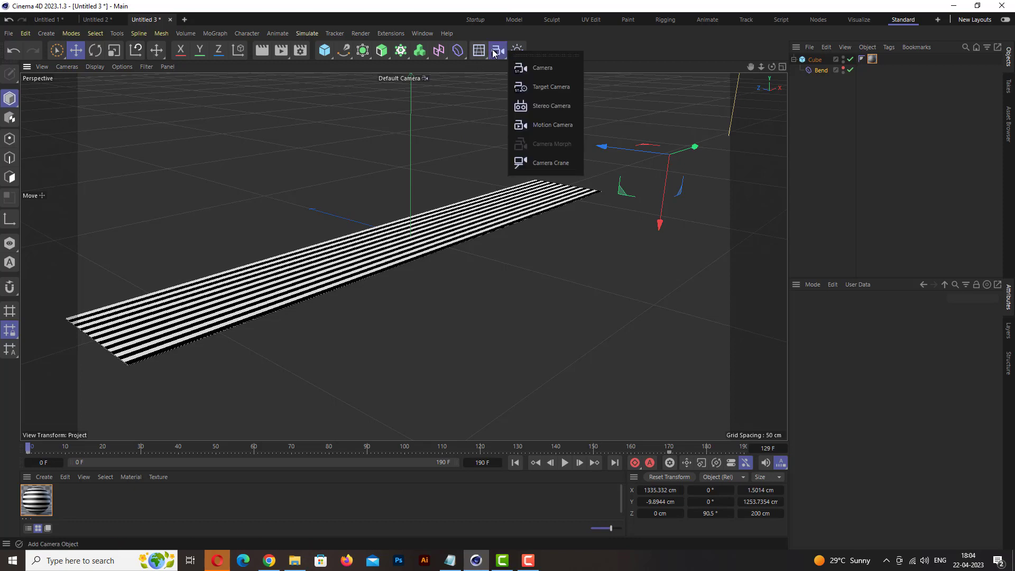
{"action": "left_click", "coordinate": [550, 87]}
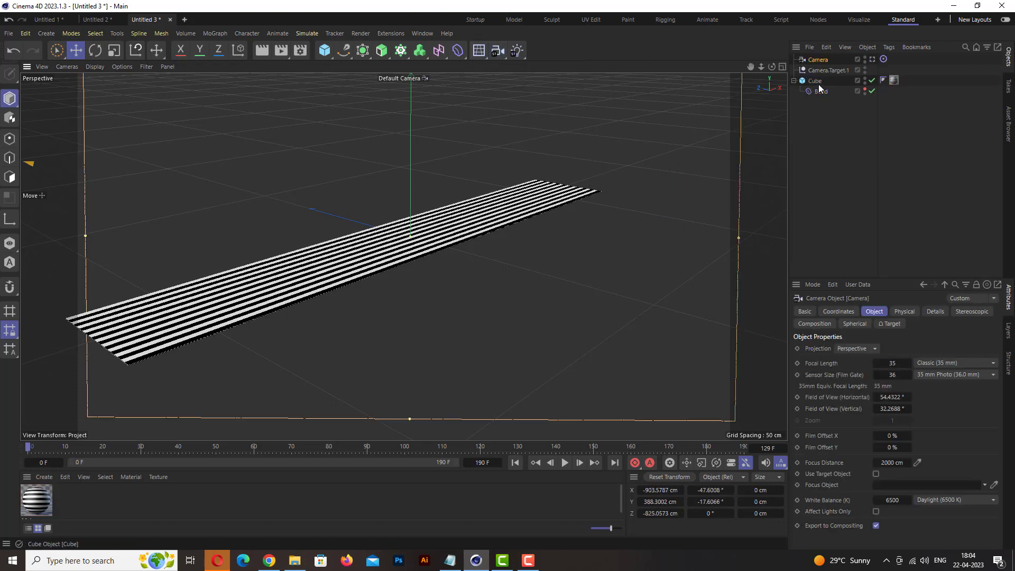
{"action": "left_click", "coordinate": [871, 59]}
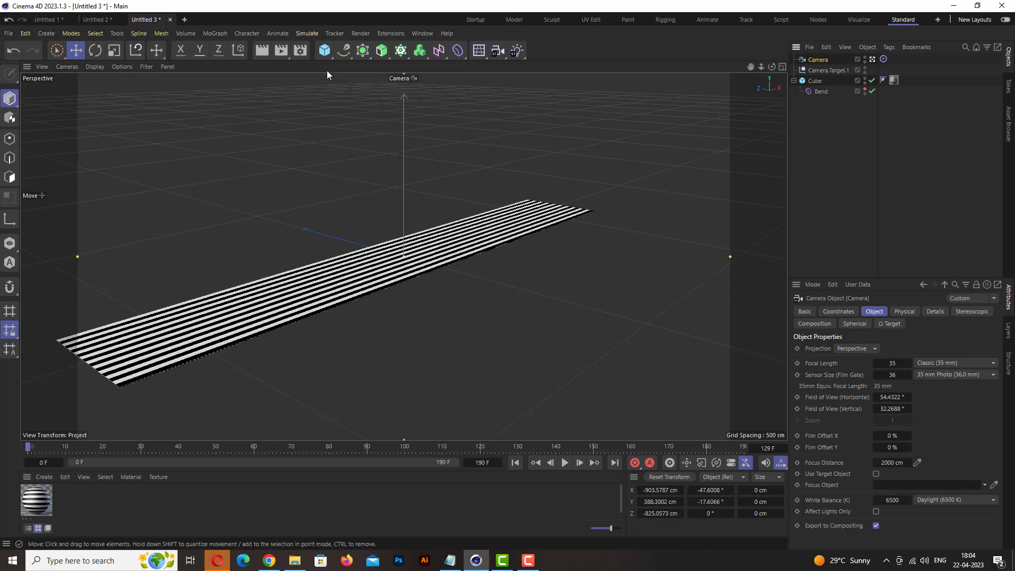
{"action": "left_click", "coordinate": [322, 54]}
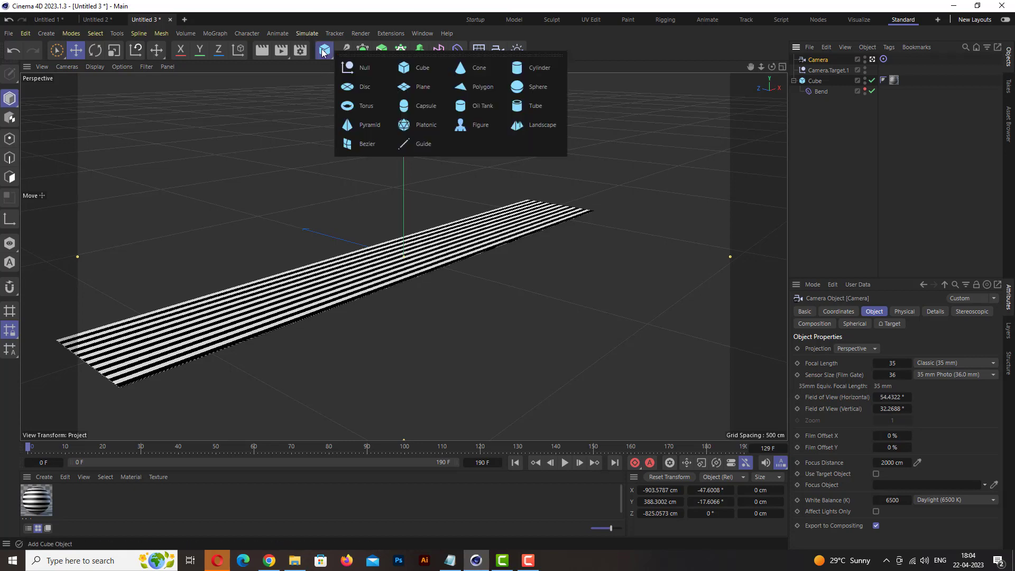
Make a new Null the camera's Target Object and move it to X 593.27 cm.
{"action": "left_click", "coordinate": [353, 69]}
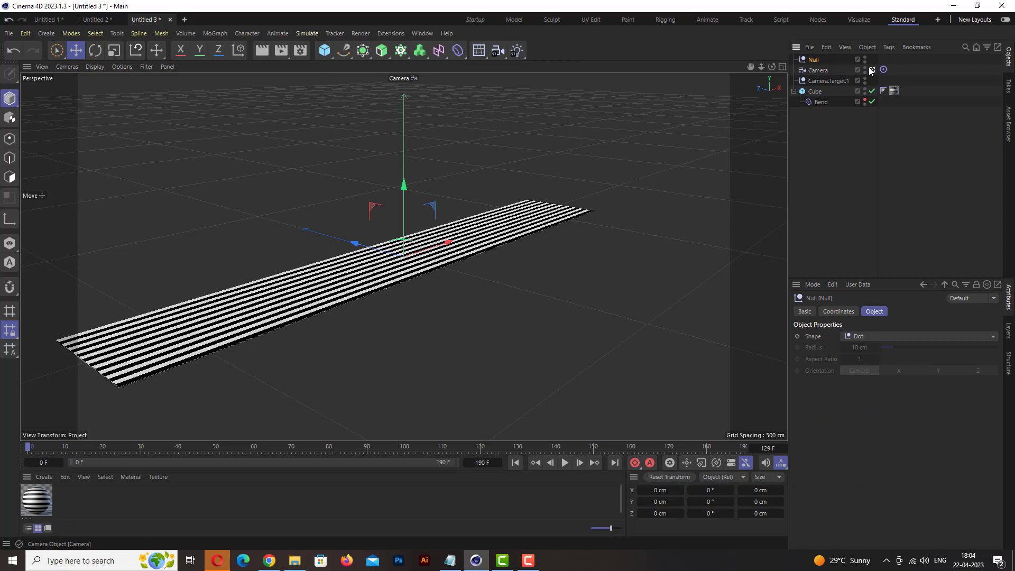
{"action": "left_click", "coordinate": [887, 70]}
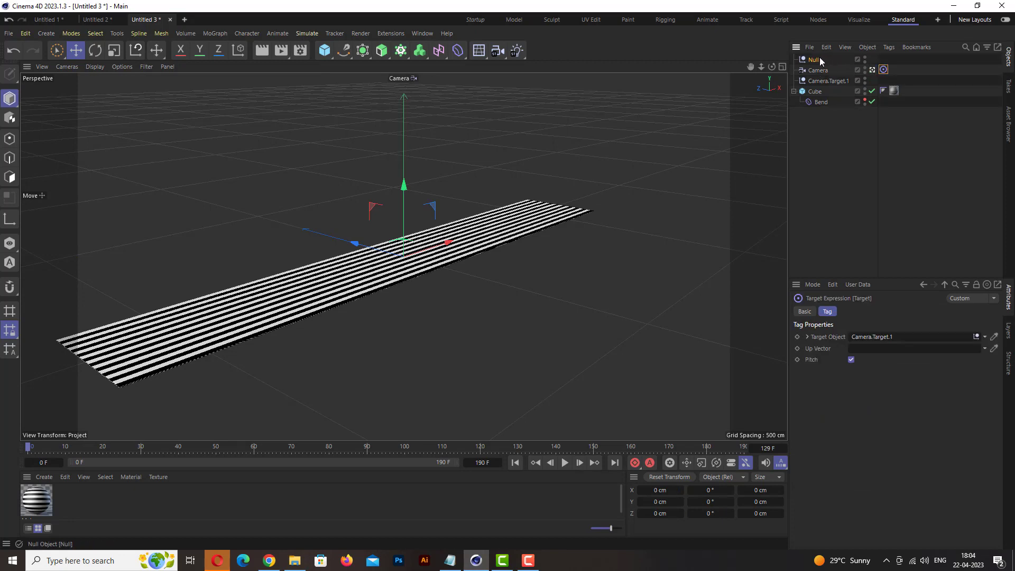
{"action": "left_click_drag", "start_coordinate": [820, 58], "coordinate": [890, 341]}
{"action": "left_click", "coordinate": [817, 61]}
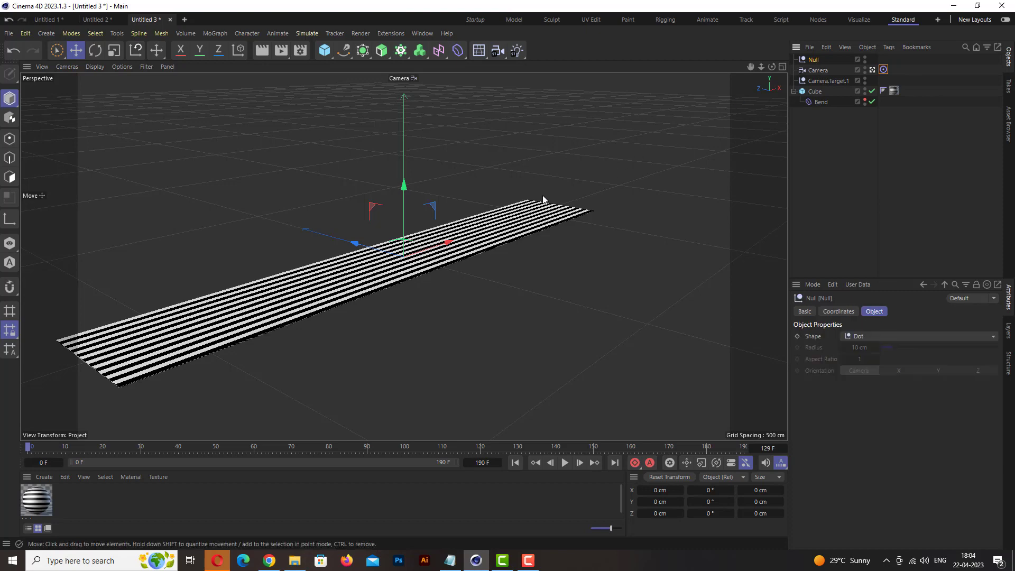
{"action": "mouse_move", "coordinate": [445, 246]}
{"action": "left_mouse_down"}
{"action": "mouse_move", "coordinate": [584, 204]}
{"action": "mouse_move", "coordinate": [217, 306]}
{"action": "mouse_move", "coordinate": [248, 306]}
{"action": "mouse_move", "coordinate": [207, 296]}
{"action": "left_mouse_up"}
{"action": "scroll", "coordinate": [445, 165], "scroll_direction": "up", "scroll_amount": 5}
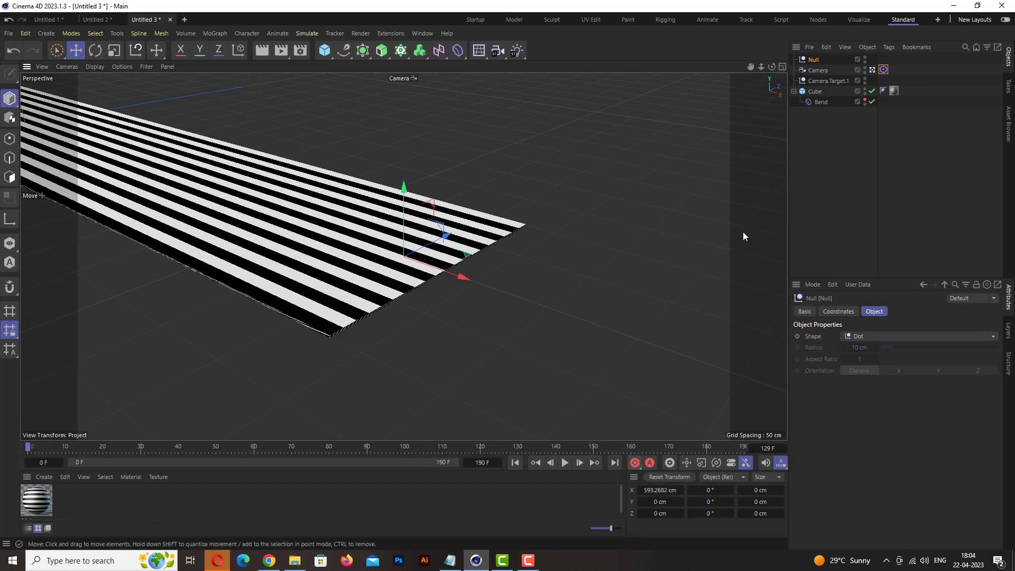
At frame 57, orbit and dolly the camera closer to the roll from a lower angle.
{"action": "left_click", "coordinate": [817, 70]}
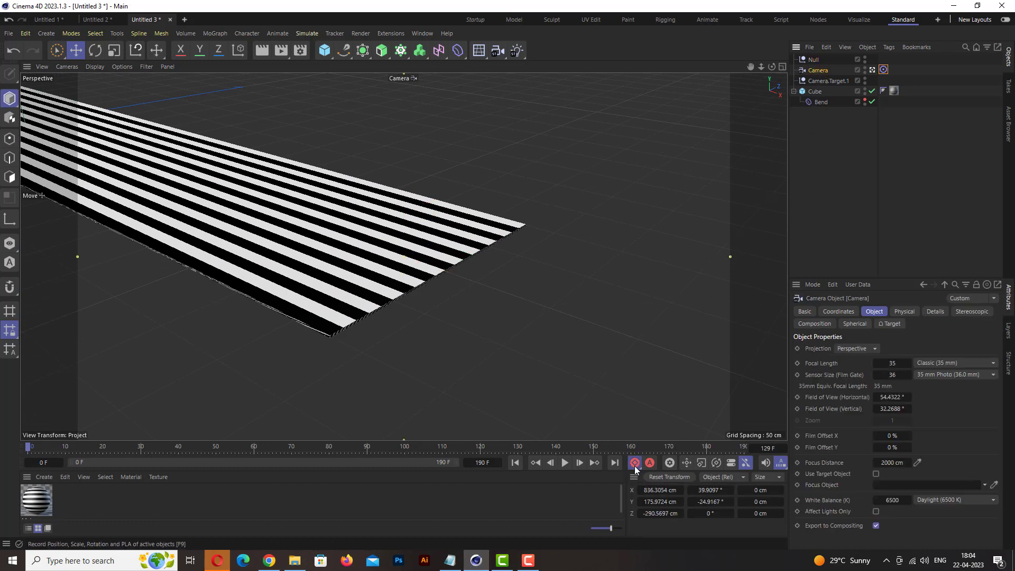
{"action": "left_click", "coordinate": [565, 463]}
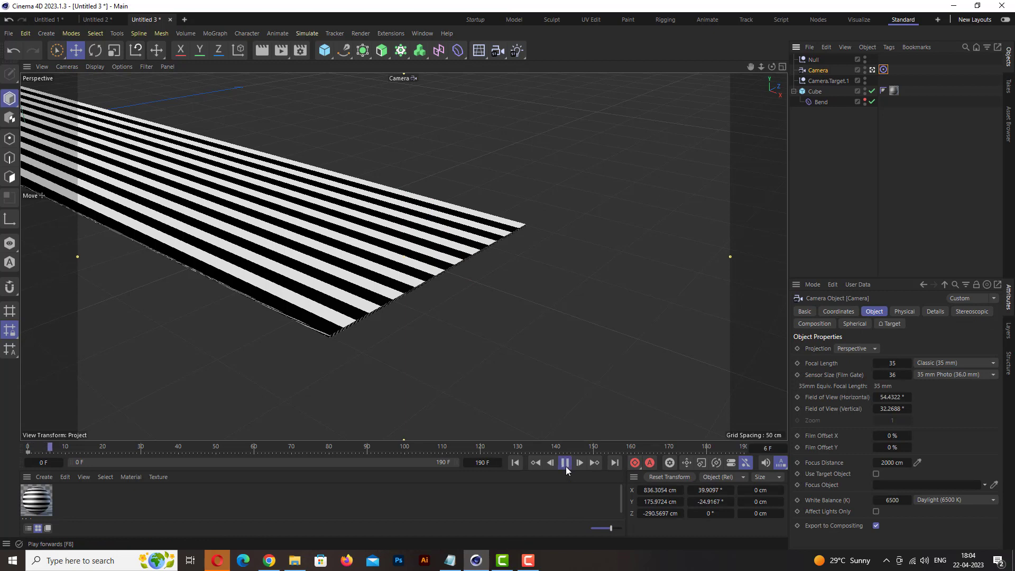
{"action": "left_click", "coordinate": [565, 463]}
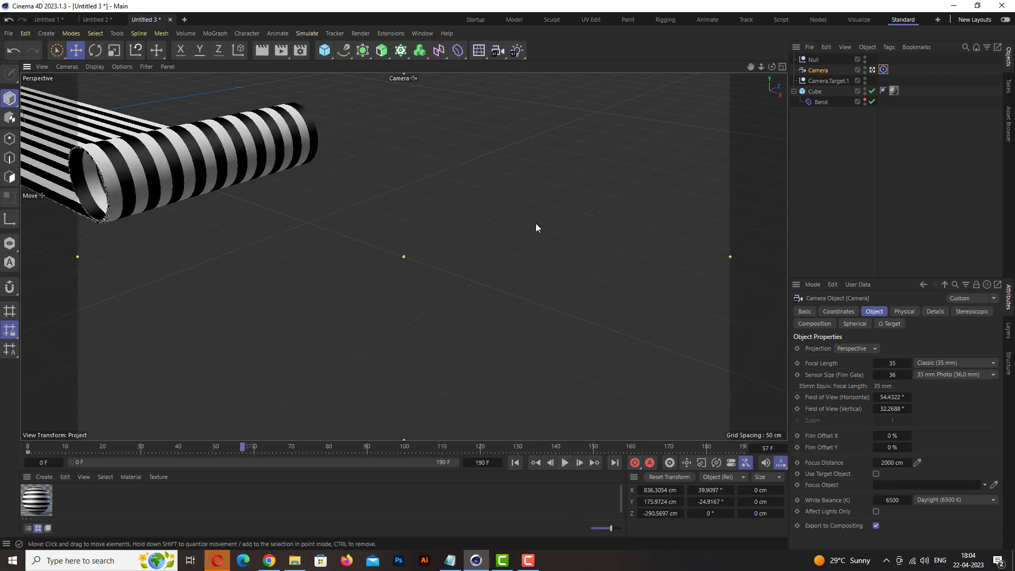
{"action": "mouse_move", "coordinate": [181, 130]}
{"action": "left_mouse_down", "text": "alt"}
{"action": "mouse_move", "coordinate": [304, 260]}
{"action": "mouse_move", "coordinate": [309, 287]}
{"action": "left_mouse_up", "text": "alt"}
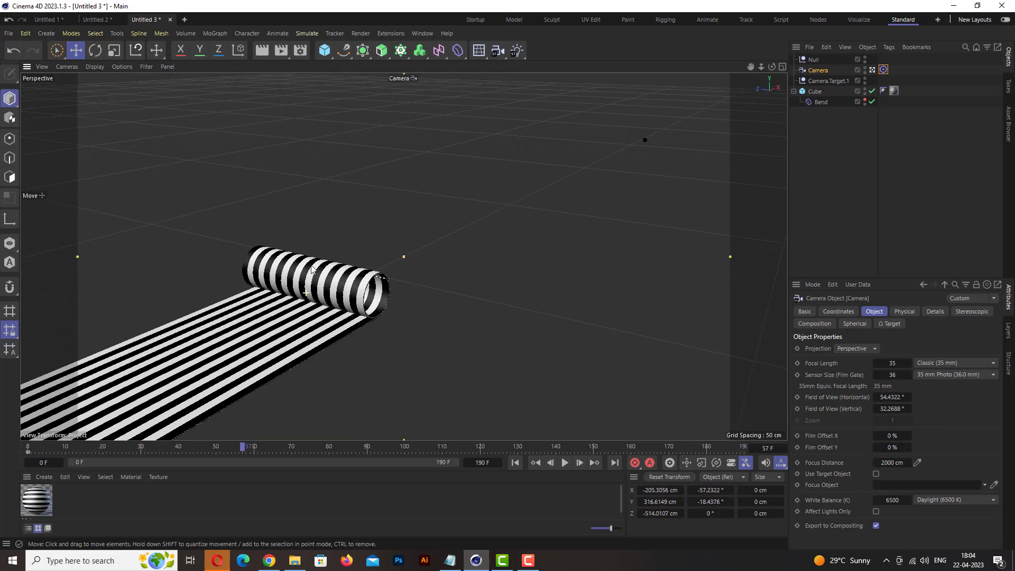
{"action": "scroll", "coordinate": [318, 249], "scroll_direction": "up", "scroll_amount": 3}
{"action": "left_click_drag", "start_coordinate": [333, 270], "coordinate": [278, 288], "text": "alt"}
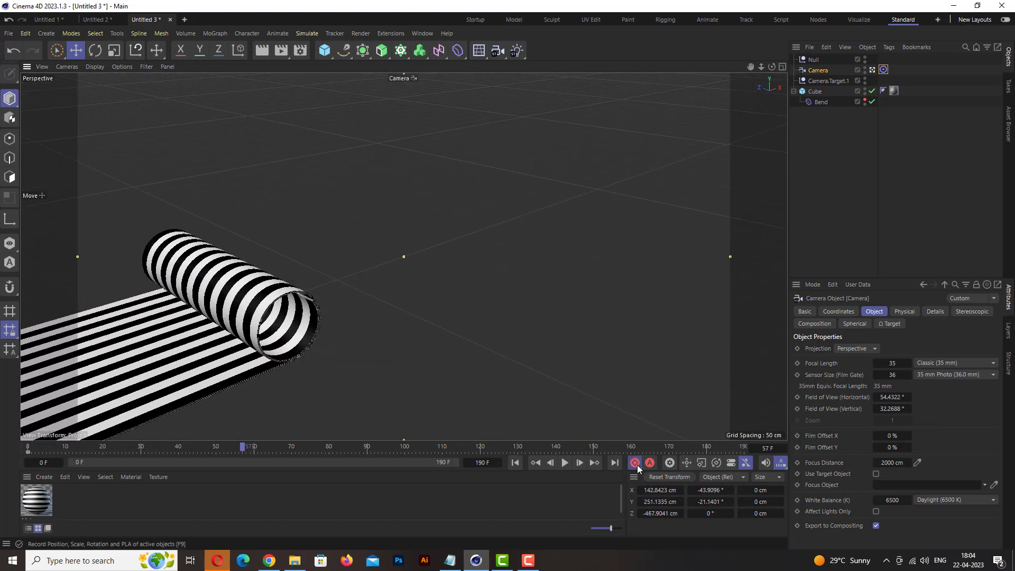
{"action": "left_click", "coordinate": [818, 61]}
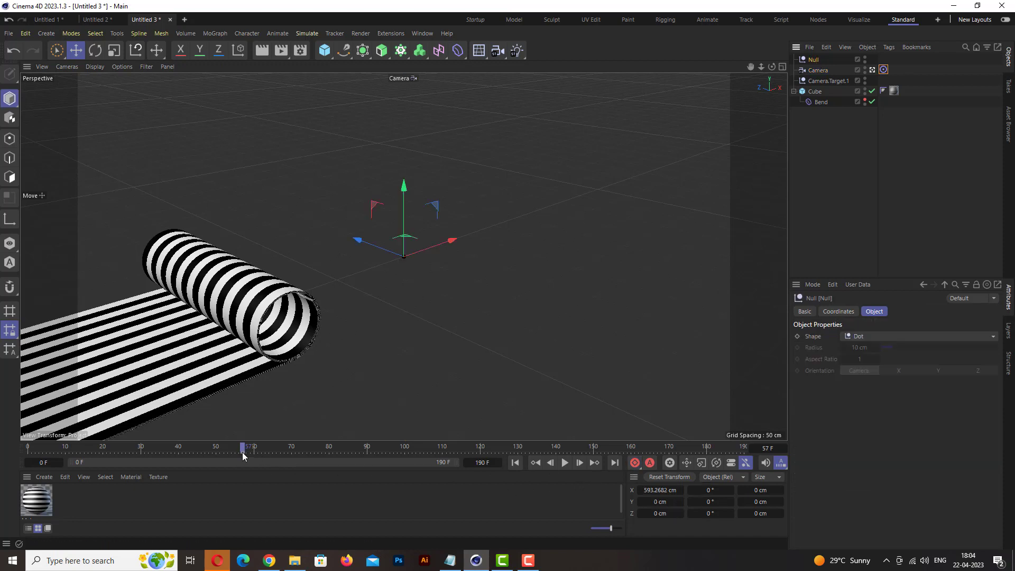
Move the Null to X 370.12 cm, keyframe the camera at frame 57, and orbit it around the roll.
{"action": "left_click", "coordinate": [29, 453]}
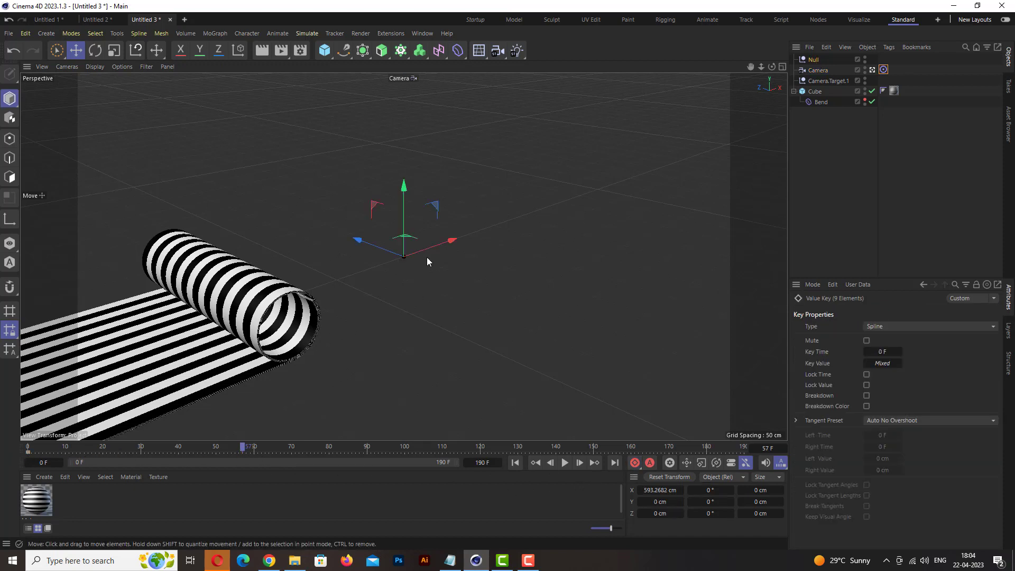
{"action": "mouse_move", "coordinate": [453, 241]}
{"action": "left_mouse_down"}
{"action": "mouse_move", "coordinate": [281, 302]}
{"action": "mouse_move", "coordinate": [402, 263]}
{"action": "left_mouse_up"}
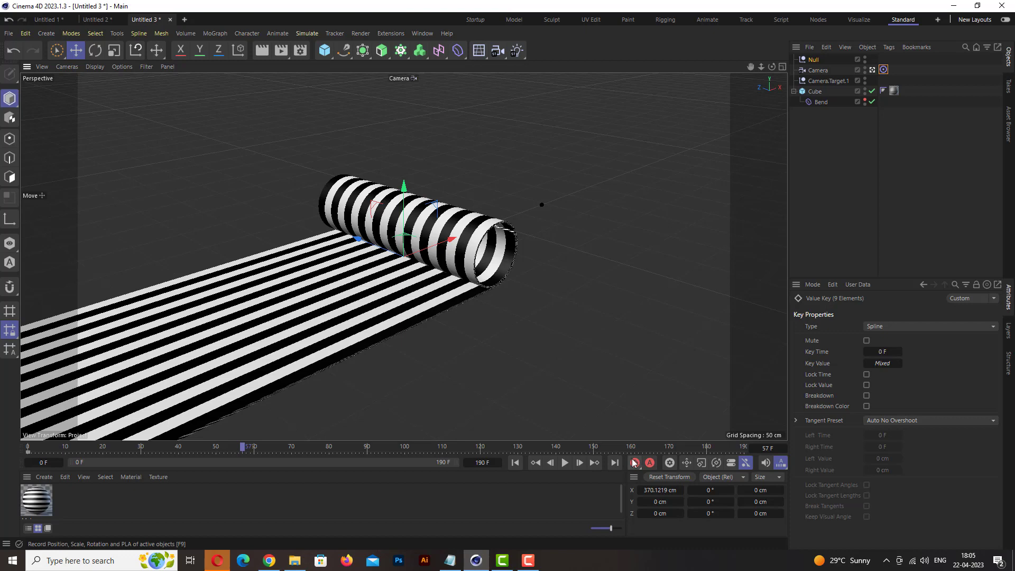
{"action": "left_click", "coordinate": [634, 463]}
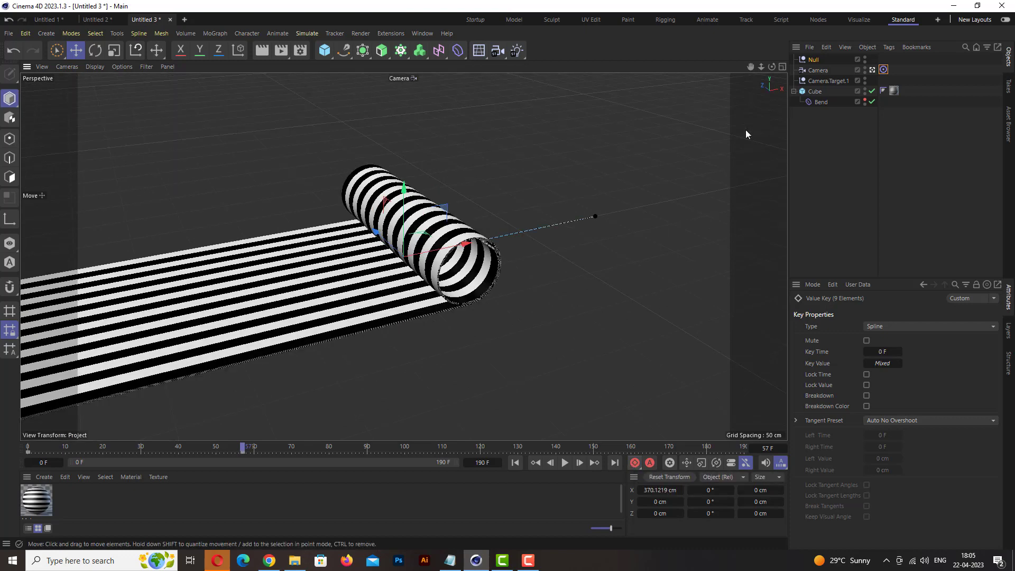
{"action": "left_click", "coordinate": [809, 72]}
{"action": "left_click_drag", "start_coordinate": [423, 292], "coordinate": [508, 317], "text": "alt"}
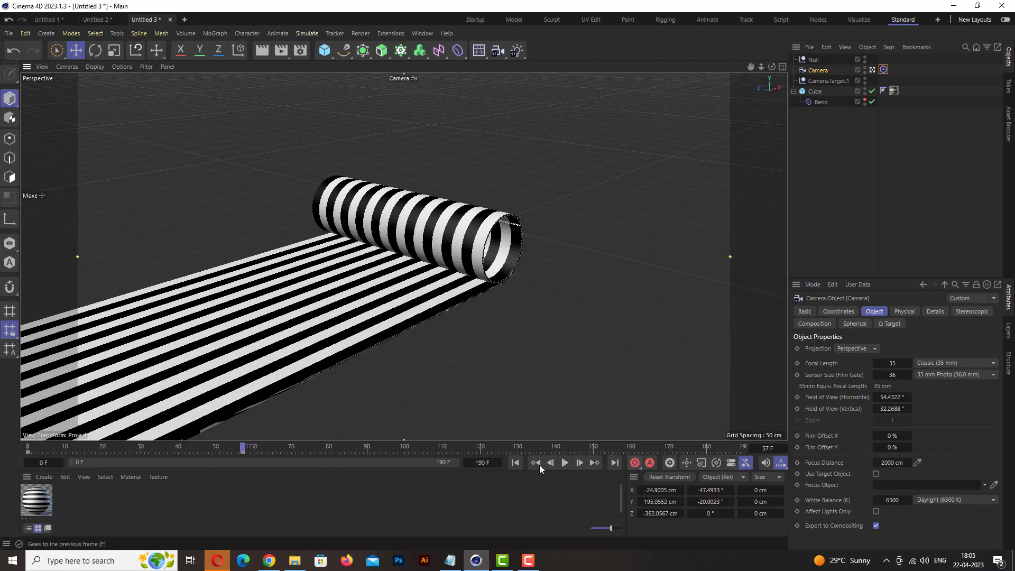
Play the animation from the start, pausing to check the camera framing.
{"action": "left_click", "coordinate": [516, 463]}
{"action": "left_click", "coordinate": [564, 463]}
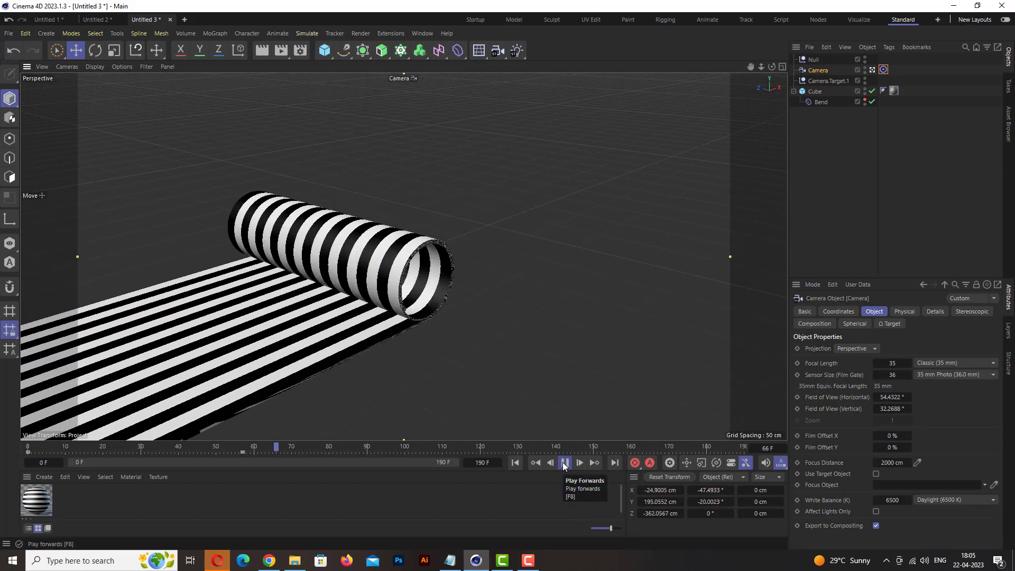
{"action": "left_click", "coordinate": [564, 463]}
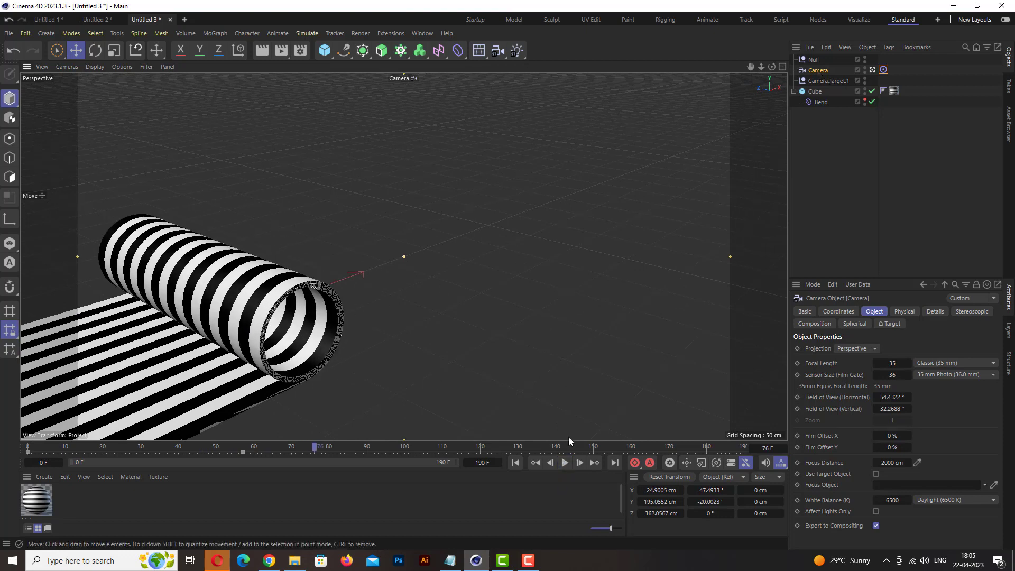
{"action": "left_click", "coordinate": [565, 463]}
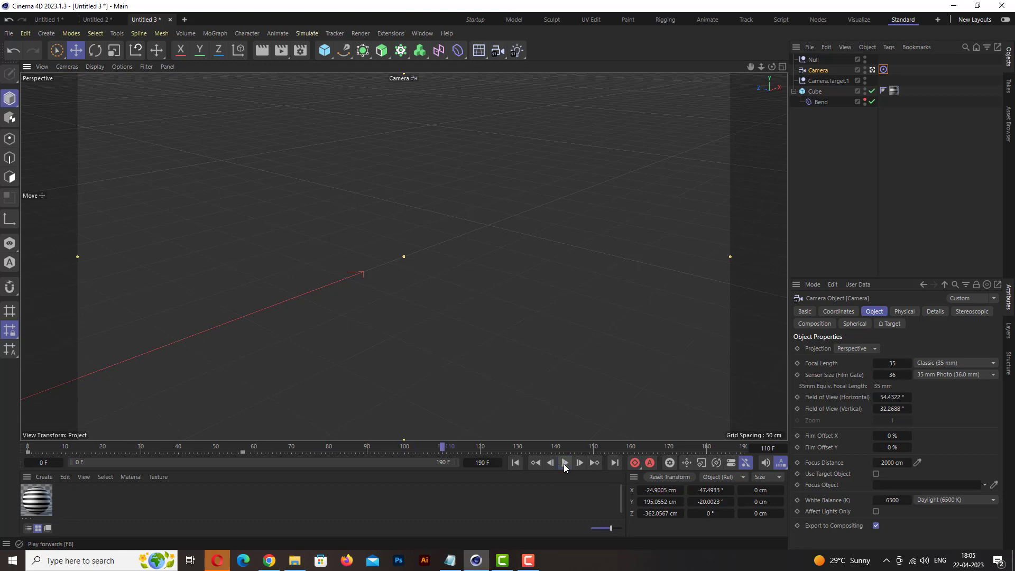
{"action": "scroll", "coordinate": [367, 356], "scroll_direction": "down", "scroll_amount": 5}
{"action": "scroll", "coordinate": [347, 380], "scroll_direction": "down", "scroll_amount": 3}
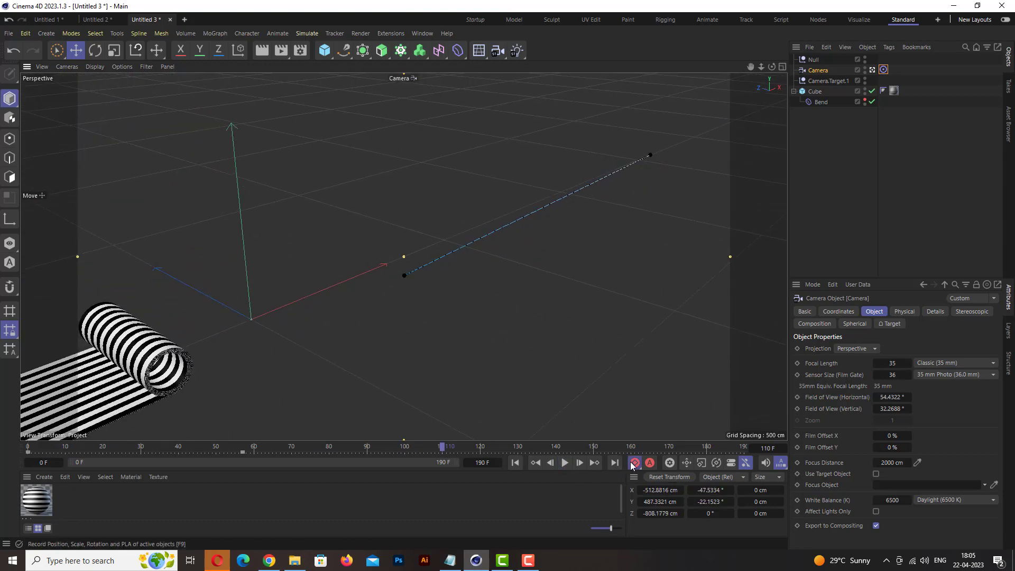
At frame 110, move the Null along X, reframe the camera, and record a keyframe.
{"action": "left_click", "coordinate": [808, 59]}
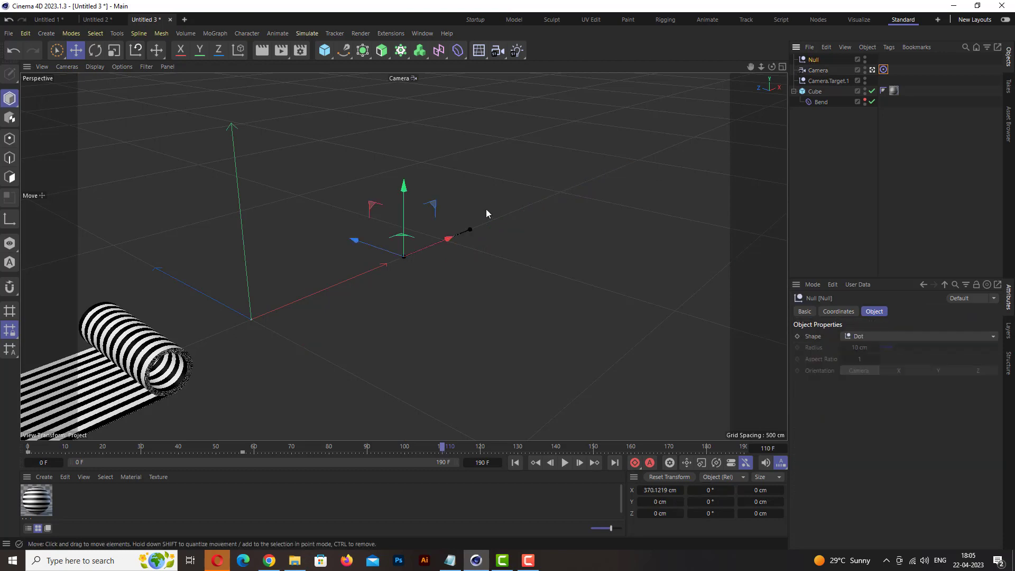
{"action": "mouse_move", "coordinate": [448, 239]}
{"action": "left_mouse_down"}
{"action": "mouse_move", "coordinate": [373, 280]}
{"action": "mouse_move", "coordinate": [208, 328]}
{"action": "left_mouse_up"}
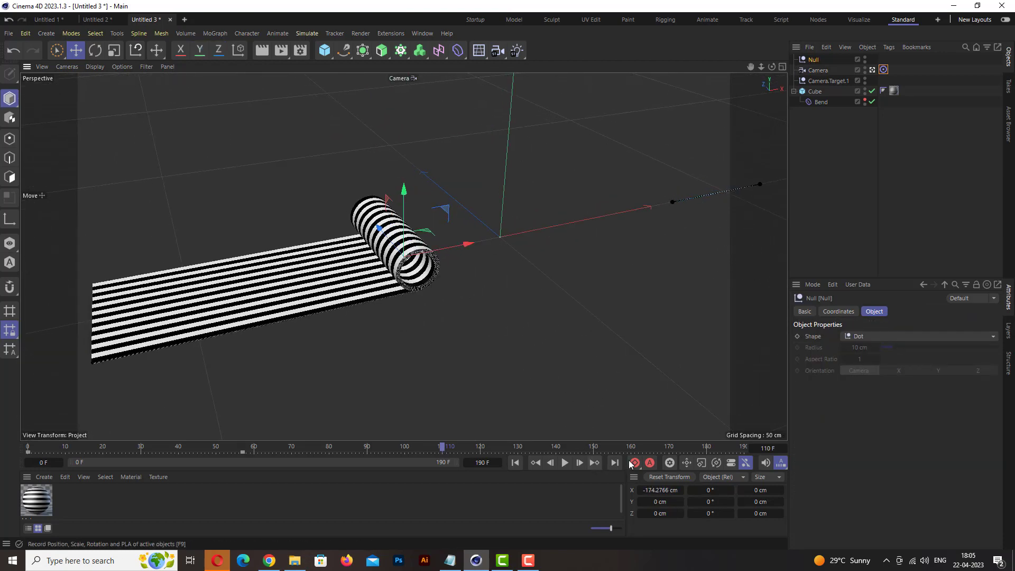
{"action": "left_click", "coordinate": [818, 71]}
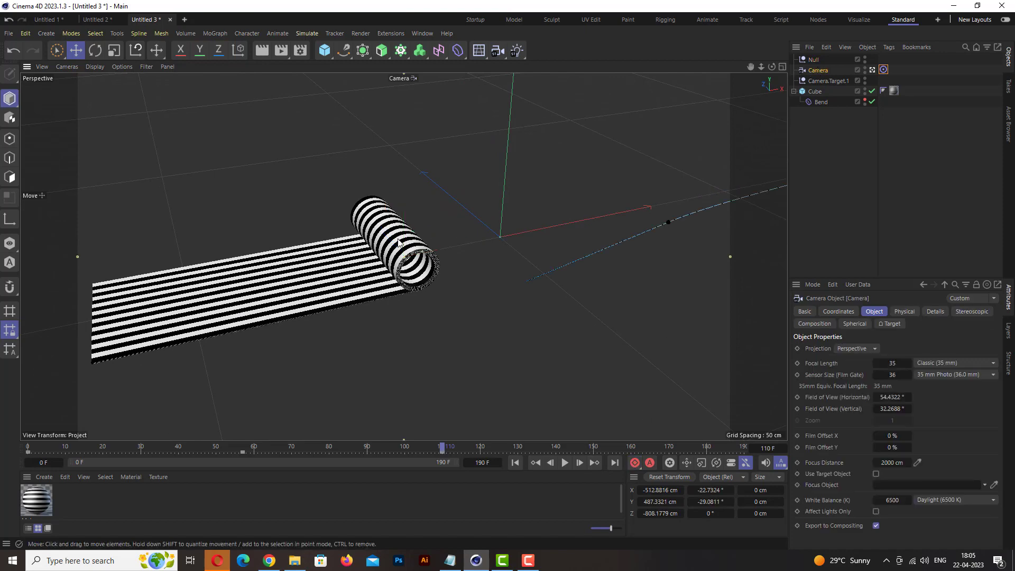
{"action": "scroll", "coordinate": [398, 209], "scroll_direction": "up", "scroll_amount": 2}
{"action": "scroll", "coordinate": [398, 209], "scroll_direction": "up", "scroll_amount": 3}
{"action": "left_click_drag", "start_coordinate": [408, 172], "coordinate": [446, 214], "text": "alt"}
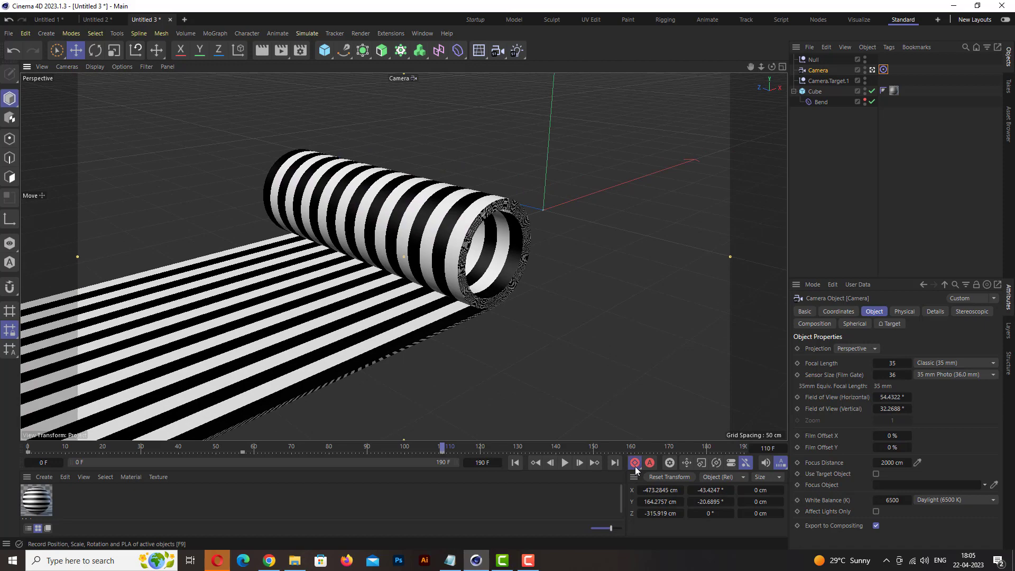
{"action": "left_click", "coordinate": [515, 462]}
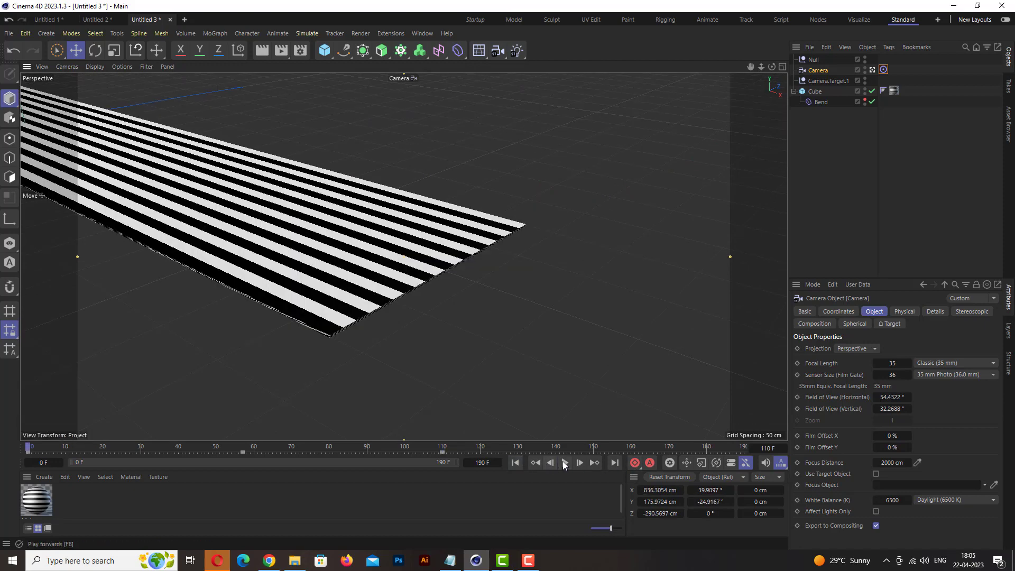
Play the animation, pausing briefly to inspect the framing.
{"action": "left_click", "coordinate": [565, 463]}
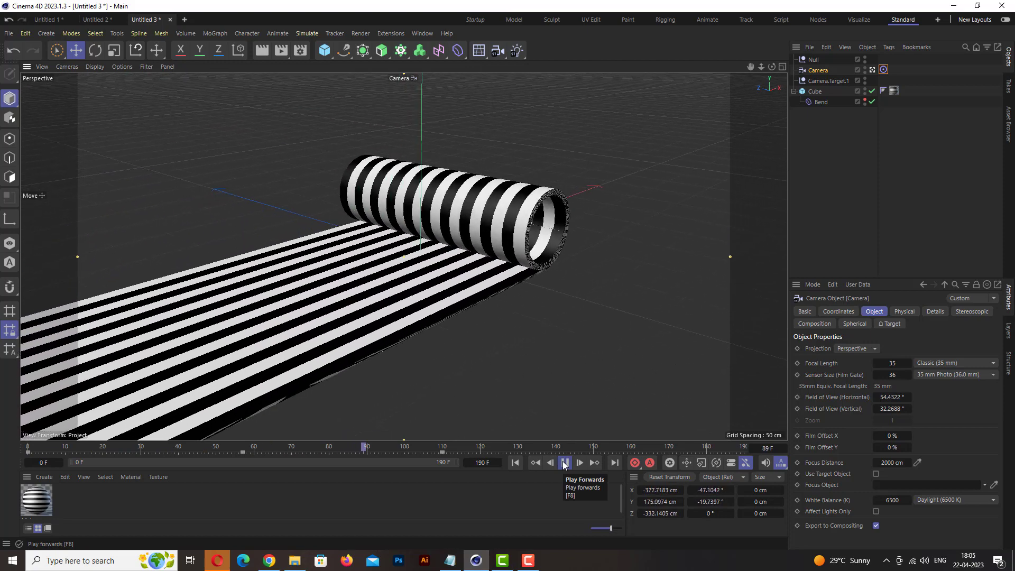
{"action": "left_click", "coordinate": [564, 464]}
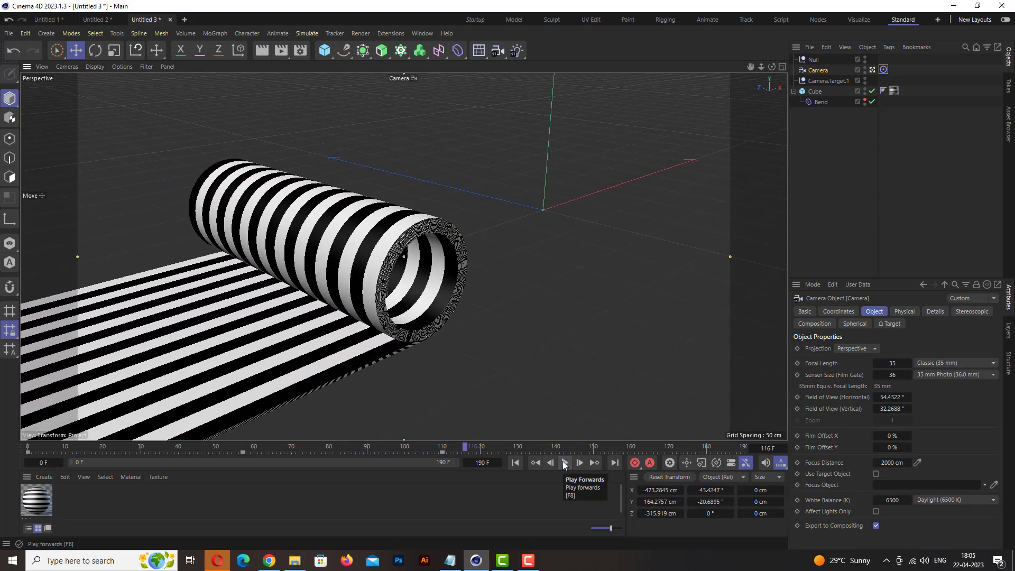
{"action": "left_click", "coordinate": [564, 463]}
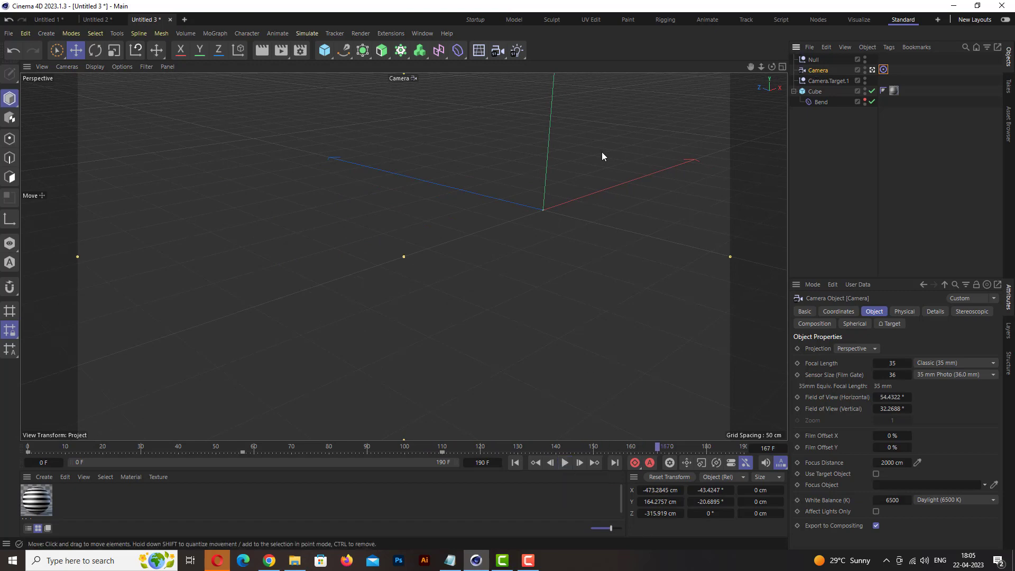
At frame 167, move the Null to X -588 cm, orbit the camera, and record a keyframe.
{"action": "left_click", "coordinate": [813, 62]}
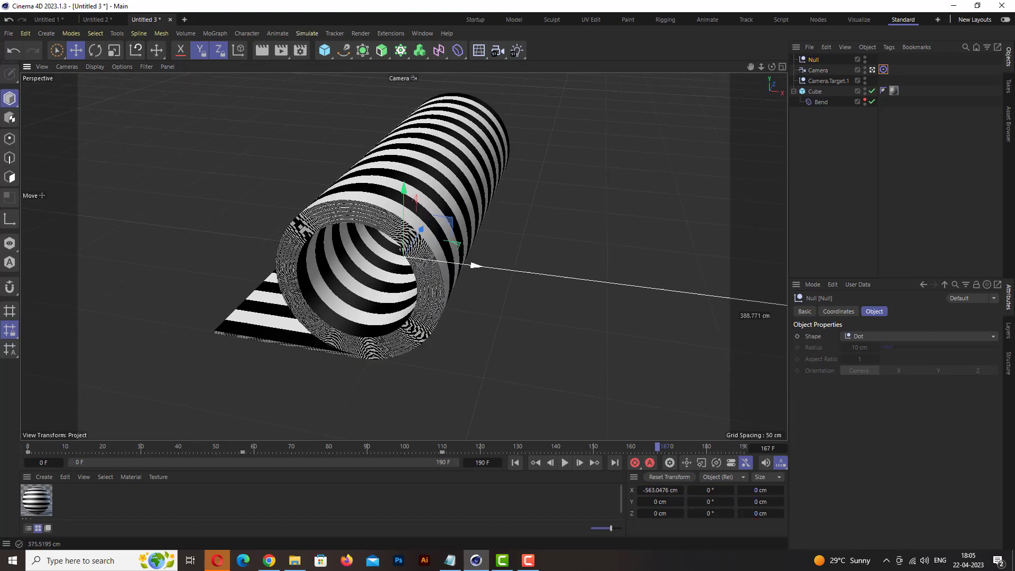
{"action": "left_click_drag", "start_coordinate": [349, 279], "coordinate": [613, 176]}
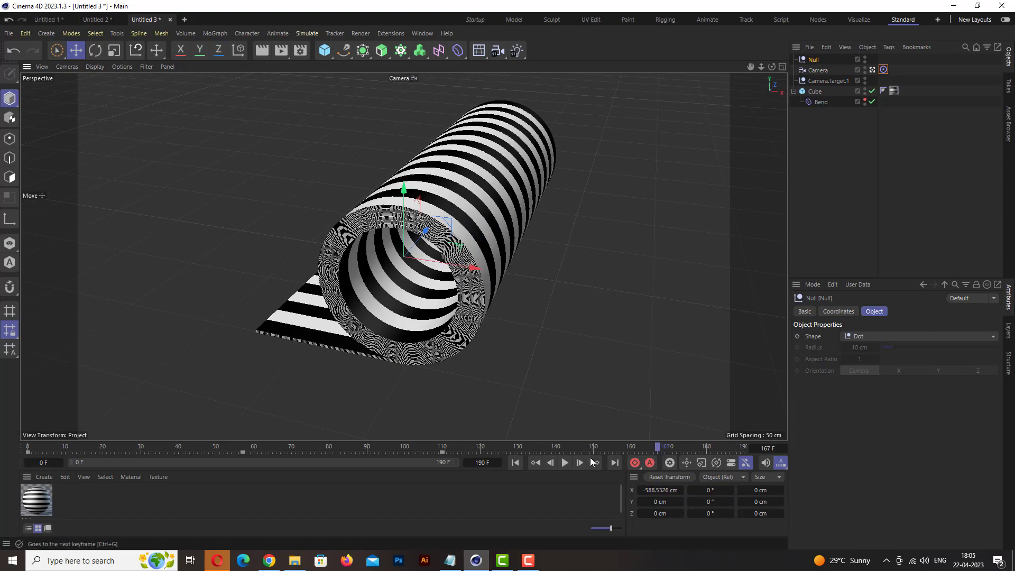
{"action": "left_click", "coordinate": [818, 71]}
{"action": "left_click_drag", "start_coordinate": [422, 238], "coordinate": [524, 245], "text": "alt"}
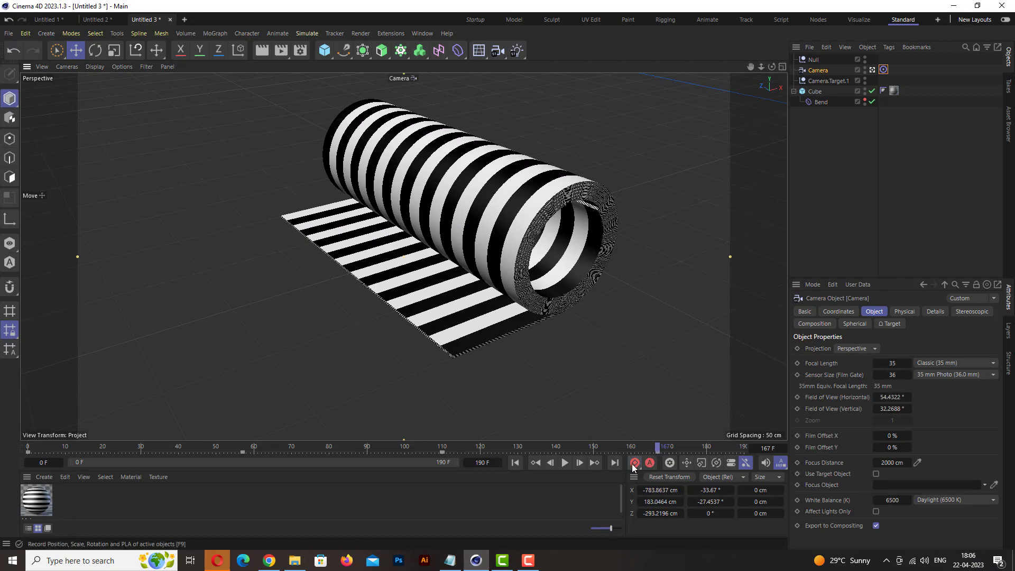
{"action": "left_click", "coordinate": [566, 464]}
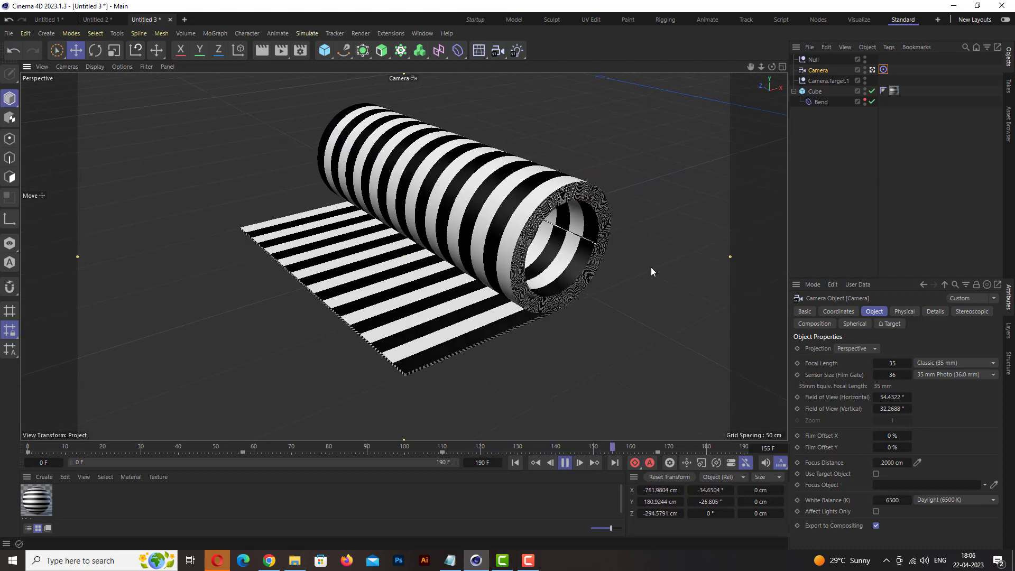
{"action": "left_click", "coordinate": [783, 67]}
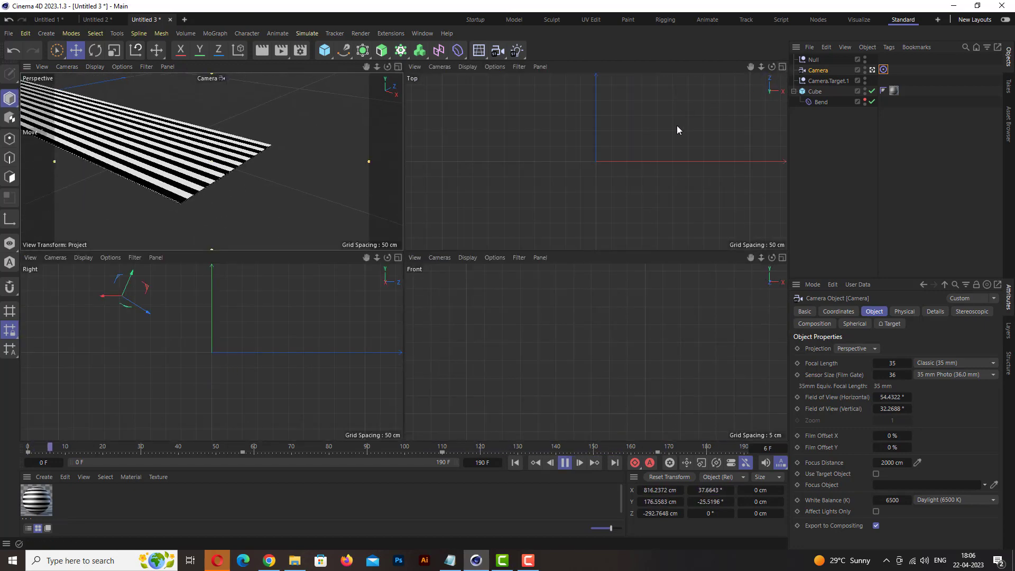
{"action": "left_click", "coordinate": [629, 168]}
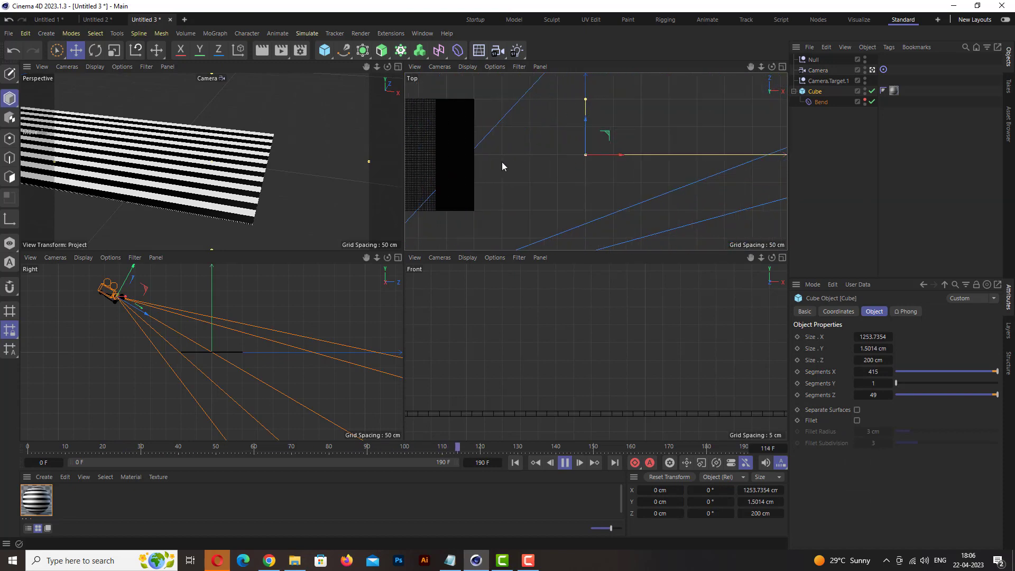
{"action": "middle_click_drag", "start_coordinate": [503, 164], "coordinate": [576, 204], "text": "alt"}
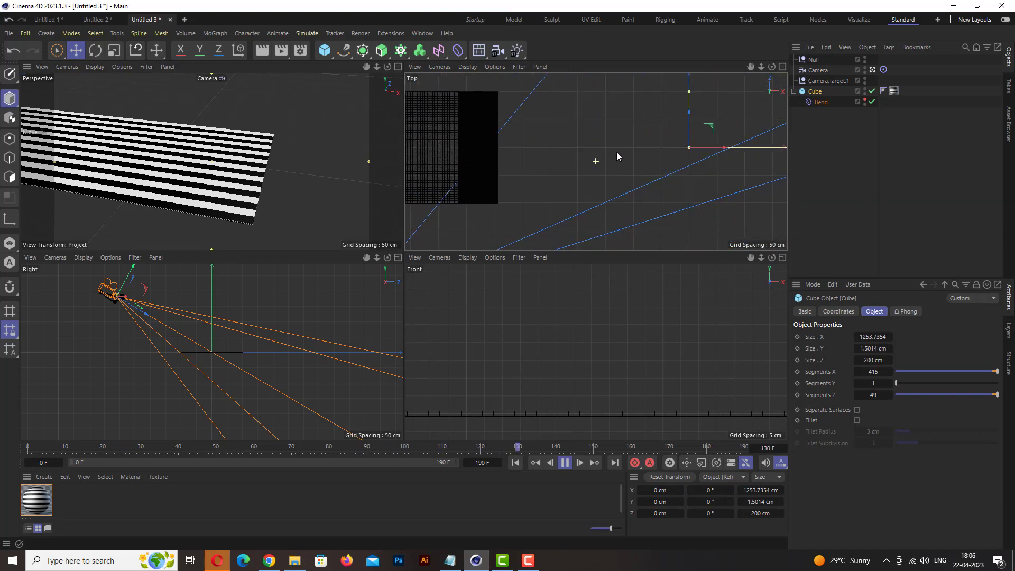
{"action": "left_click", "coordinate": [548, 325]}
{"action": "scroll", "coordinate": [582, 313], "scroll_direction": "down", "scroll_amount": 5}
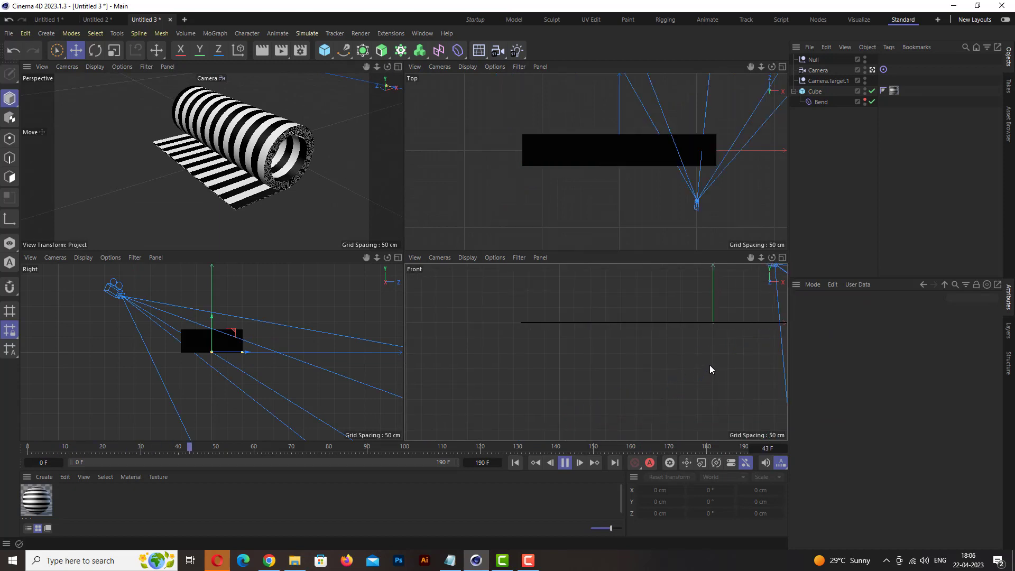
{"action": "middle_click_drag", "start_coordinate": [709, 364], "coordinate": [545, 395], "text": "alt"}
{"action": "scroll", "coordinate": [560, 333], "scroll_direction": "up", "scroll_amount": 5}
{"action": "scroll", "coordinate": [619, 322], "scroll_direction": "down", "scroll_amount": 4}
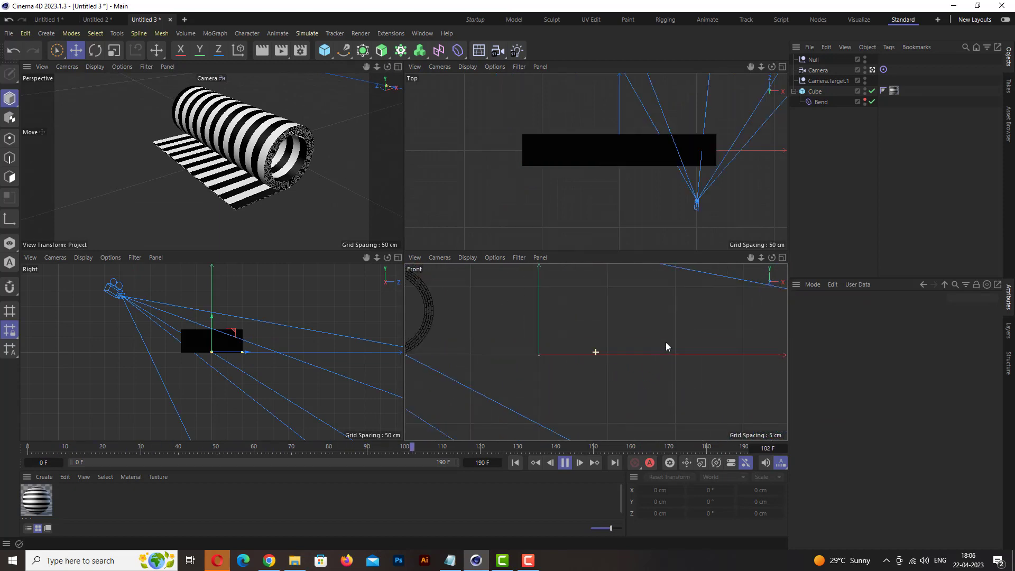
{"action": "scroll", "coordinate": [513, 391], "scroll_direction": "down", "scroll_amount": 5}
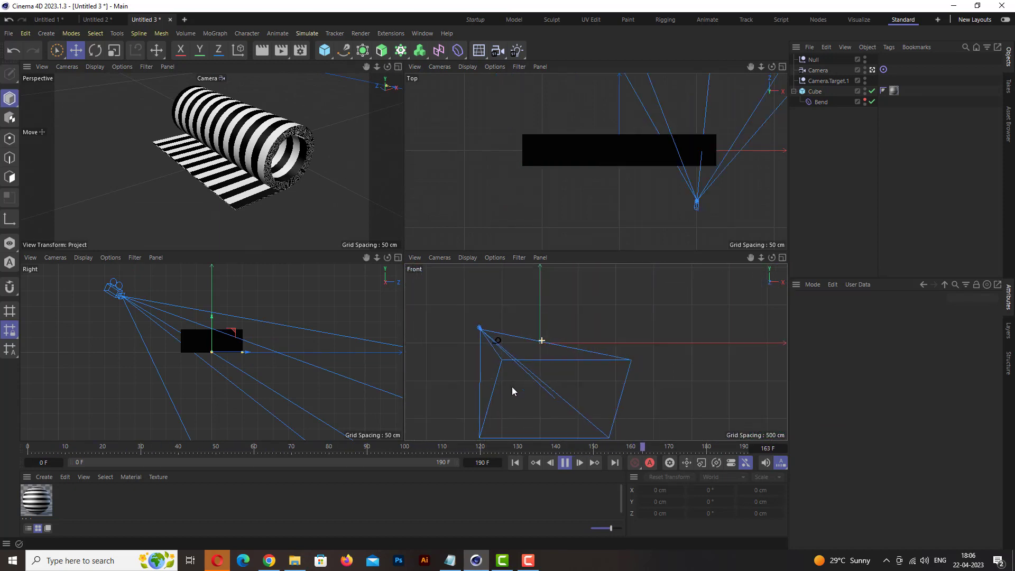
{"action": "mouse_move", "coordinate": [540, 354]}
{"action": "middle_mouse_down", "text": "alt"}
{"action": "mouse_move", "coordinate": [598, 352]}
{"action": "mouse_move", "coordinate": [523, 365]}
{"action": "middle_mouse_up", "text": "alt"}
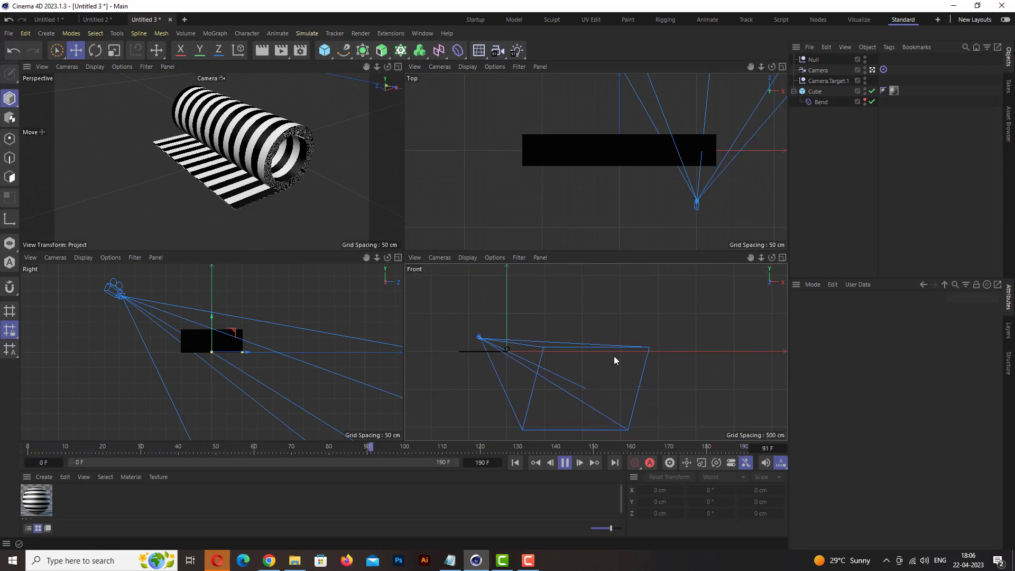
{"action": "scroll", "coordinate": [537, 355], "scroll_direction": "up", "scroll_amount": 5}
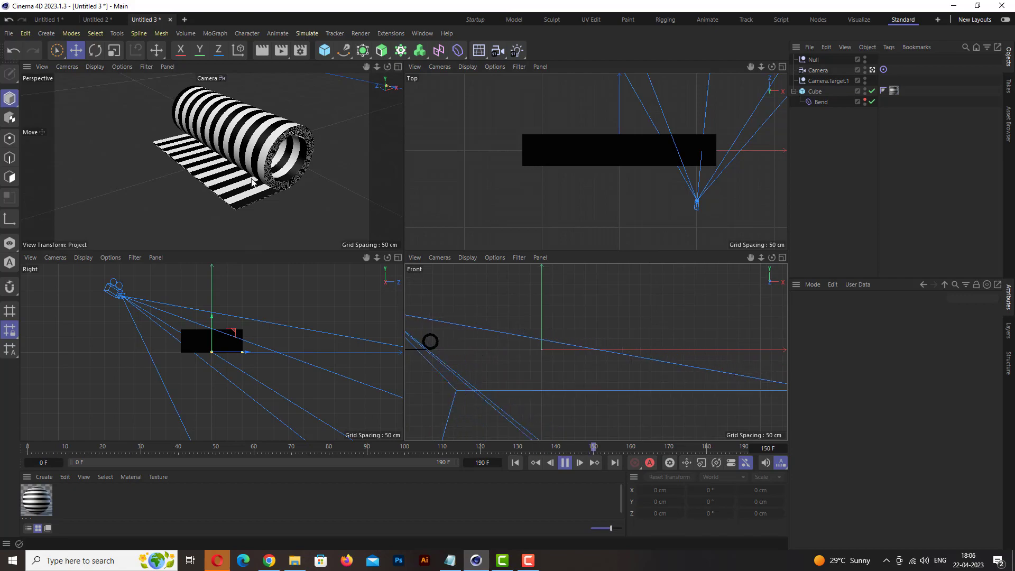
{"action": "left_click", "coordinate": [294, 175]}
{"action": "left_click", "coordinate": [397, 66]}
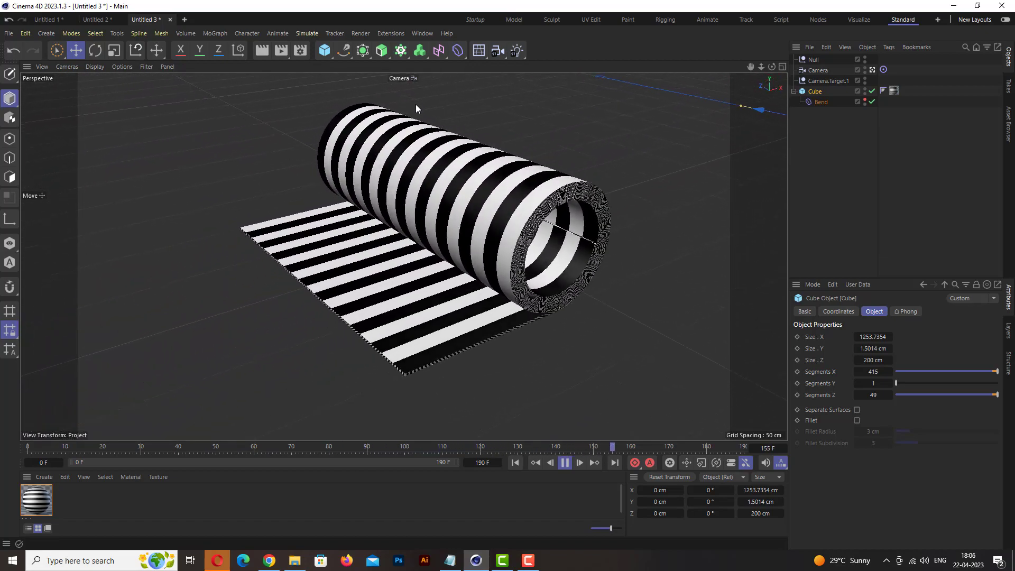
Stop playback, select the Bend deformer, and return to frame 0.
{"action": "left_click", "coordinate": [802, 122]}
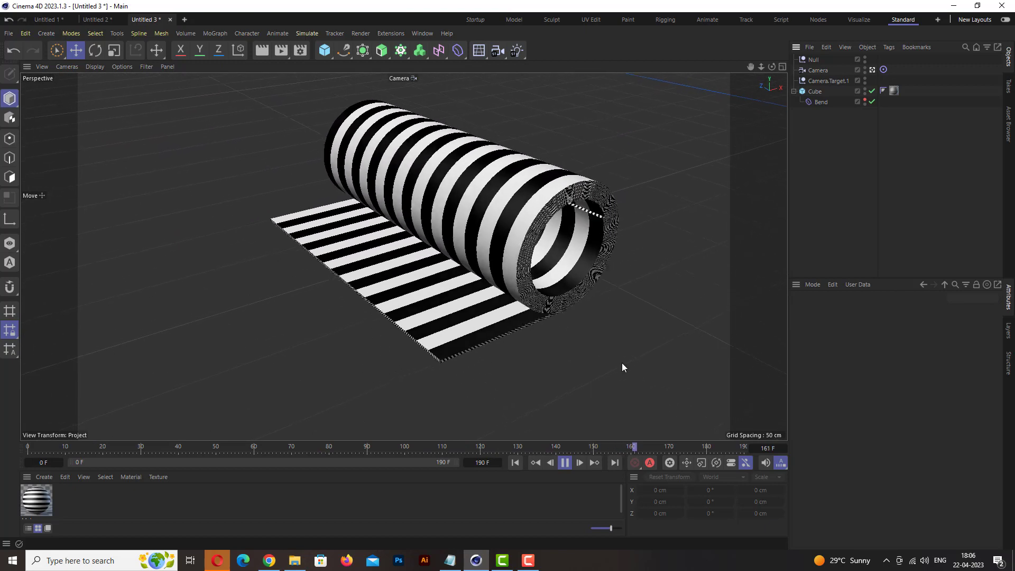
{"action": "left_click", "coordinate": [569, 464]}
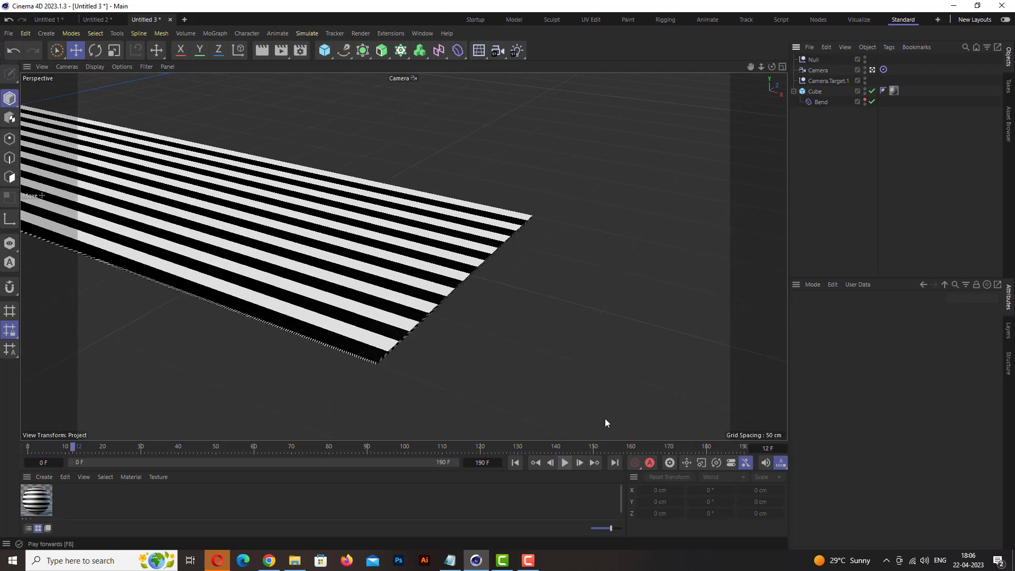
{"action": "left_click", "coordinate": [820, 102]}
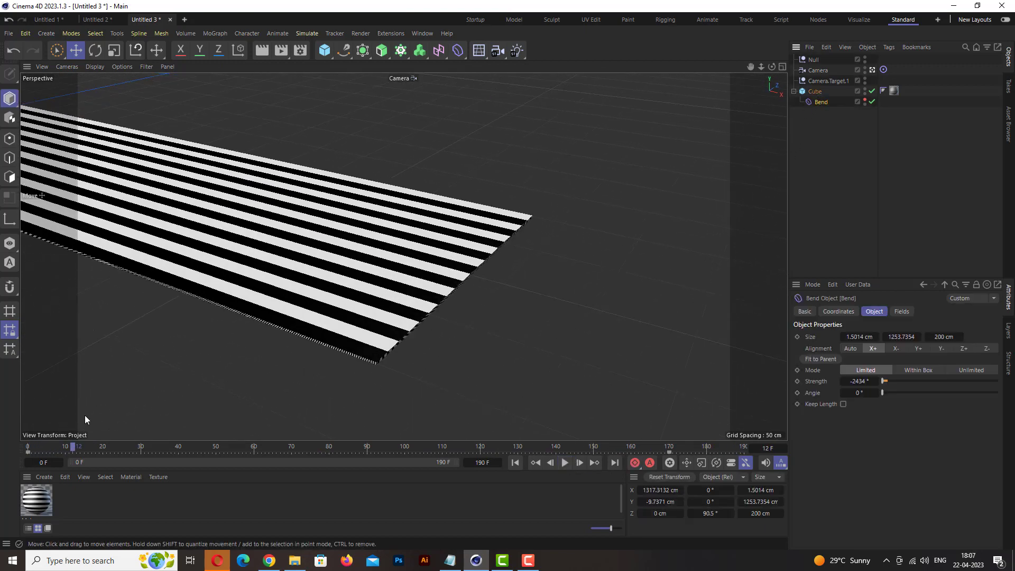
{"action": "left_click", "coordinate": [517, 464]}
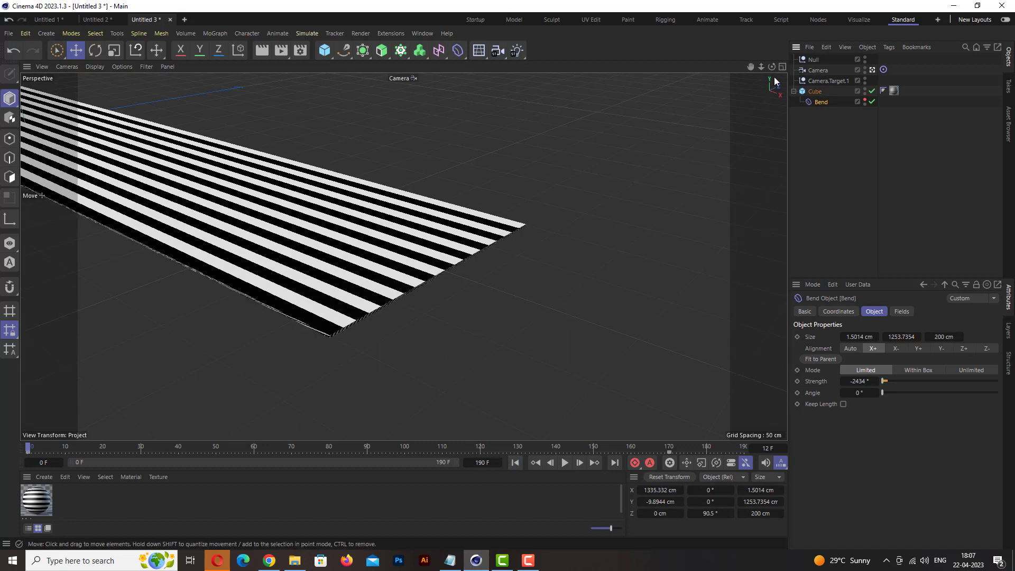
From the editor camera, slide Bend back along X to about 1243 cm, then view through Camera again.
{"action": "left_click", "coordinate": [872, 70]}
{"action": "key", "text": "ctrl+z"}
{"action": "left_click_drag", "start_coordinate": [696, 148], "coordinate": [693, 157]}
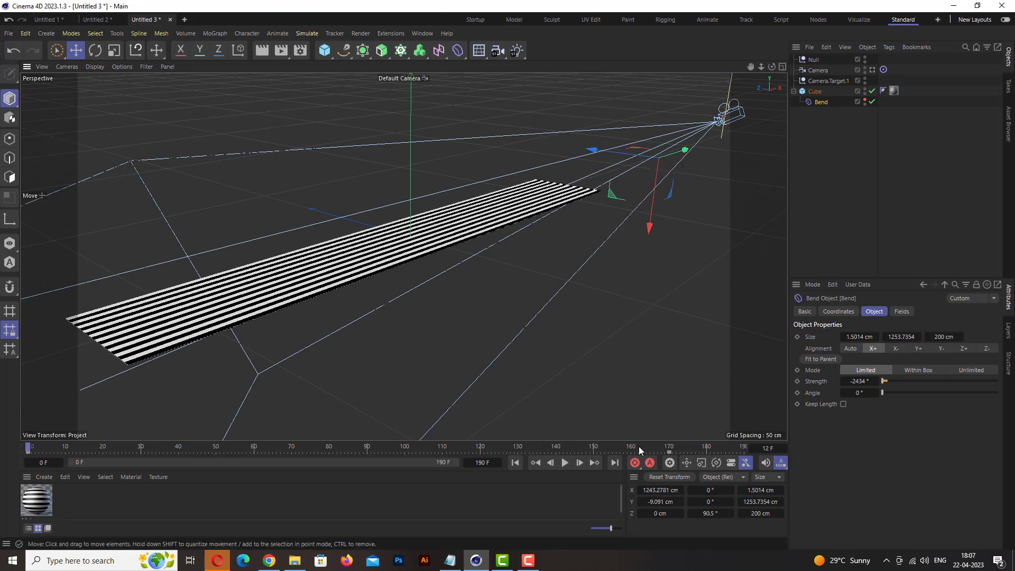
{"action": "left_click", "coordinate": [872, 70]}
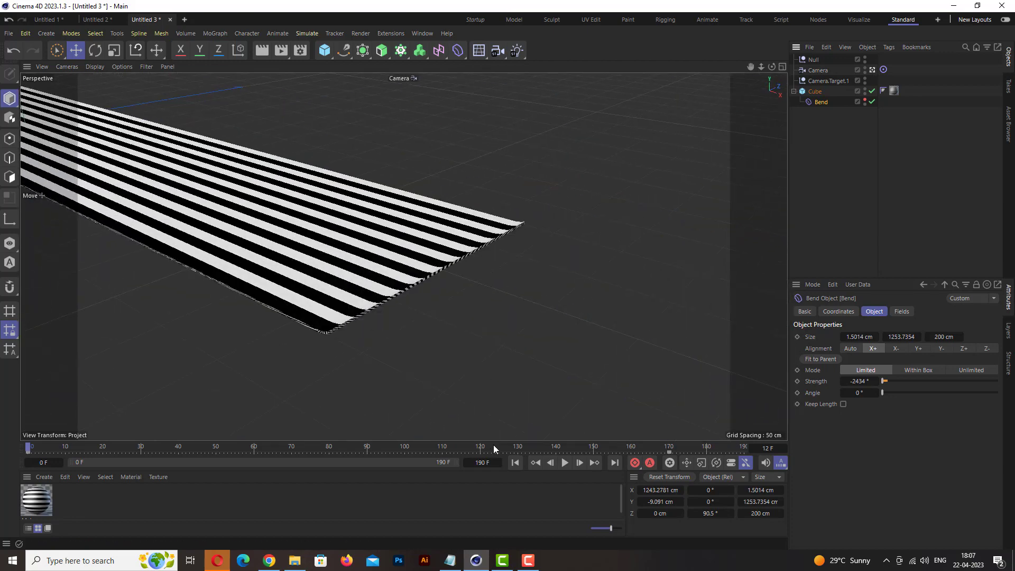
{"action": "left_click", "coordinate": [565, 464]}
Change the Mat Checkerboard to U Frequency 10 and V Frequency 0, then close the Material Editor.
{"action": "double_click", "coordinate": [46, 506]}
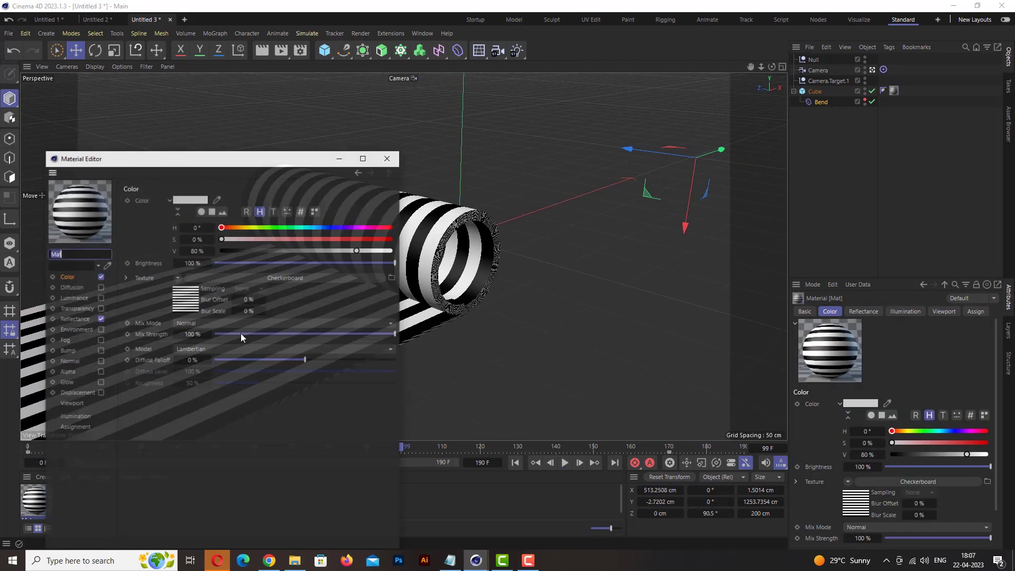
{"action": "left_click", "coordinate": [258, 280]}
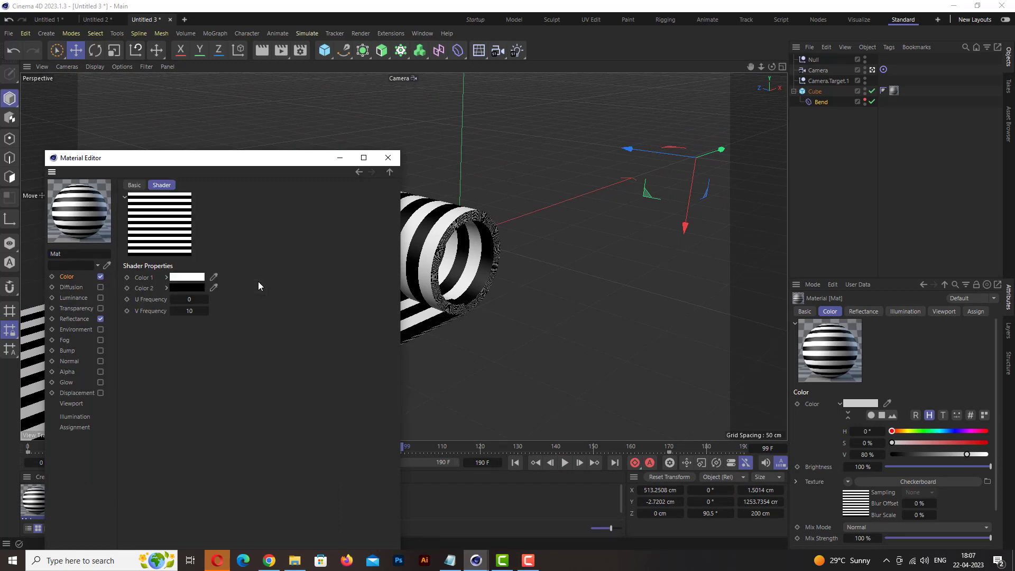
{"action": "type", "text": "1"}
{"action": "type", "text": "0"}
{"action": "key", "text": "Return"}
{"action": "left_click", "coordinate": [192, 310]}
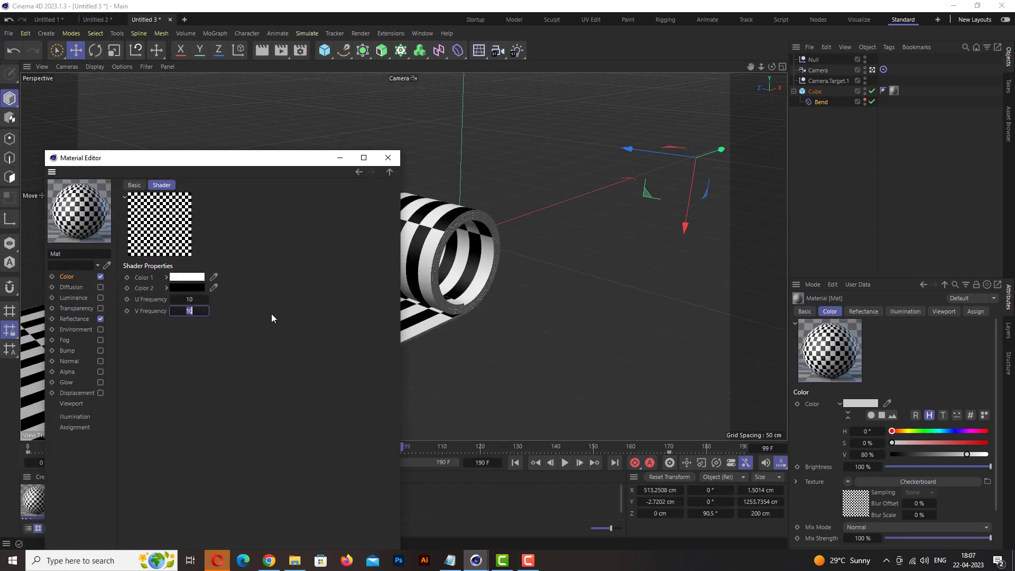
{"action": "type", "text": "0"}
{"action": "key", "text": "Return"}
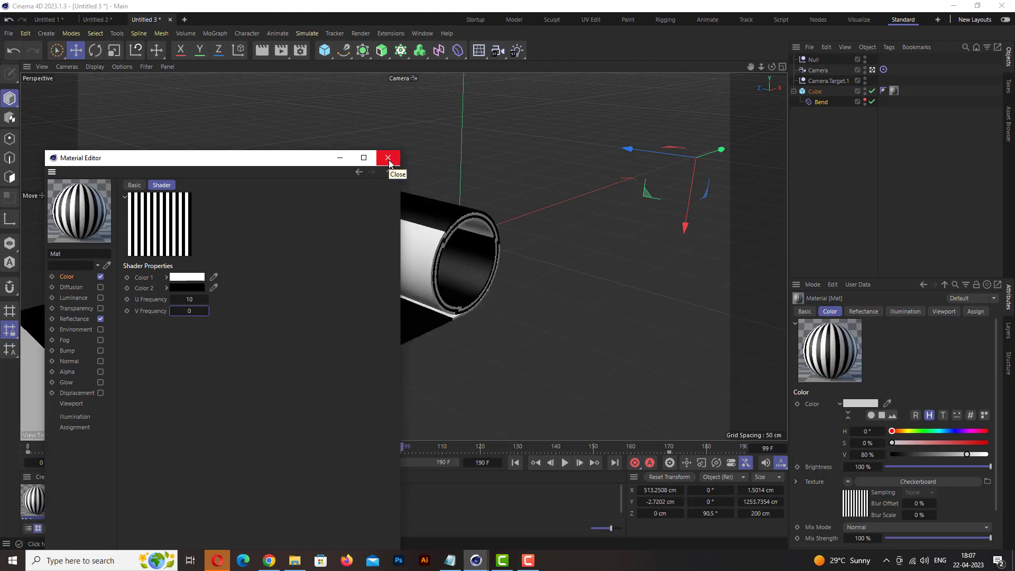
{"action": "left_click", "coordinate": [389, 163]}
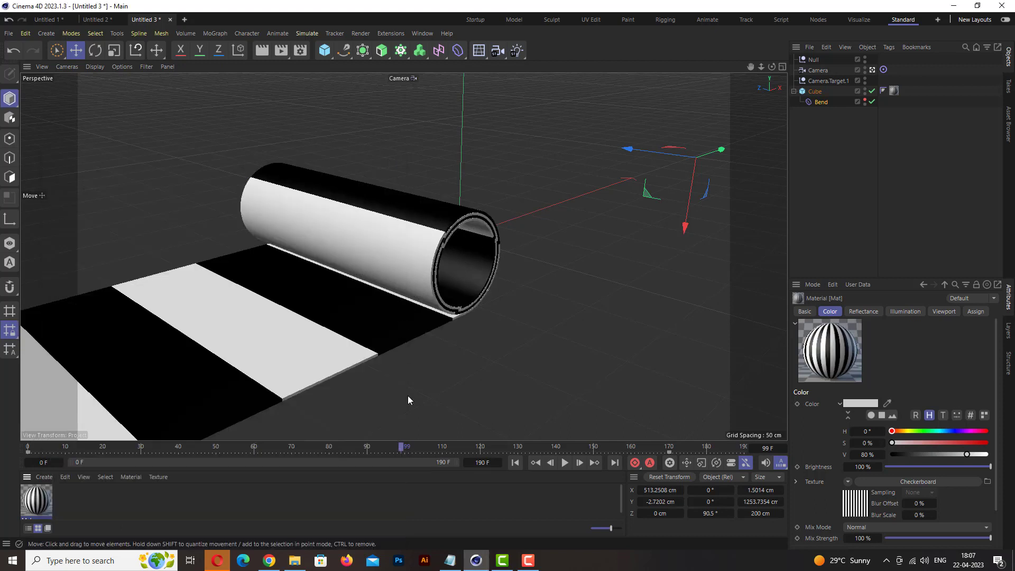
Replay the unrolling animation and clear the viewport test render.
{"action": "left_click", "coordinate": [517, 463]}
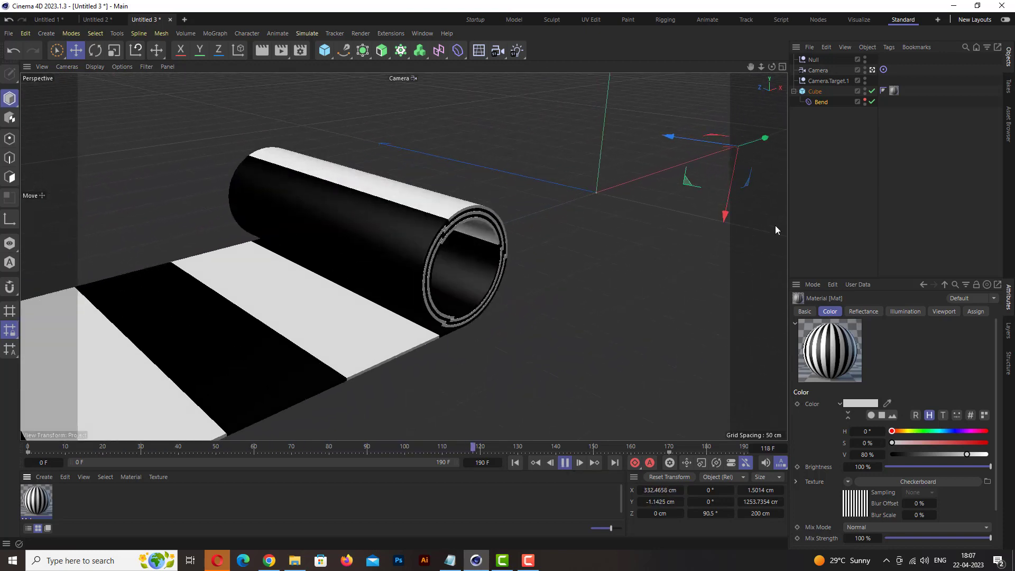
{"action": "left_click", "coordinate": [799, 211]}
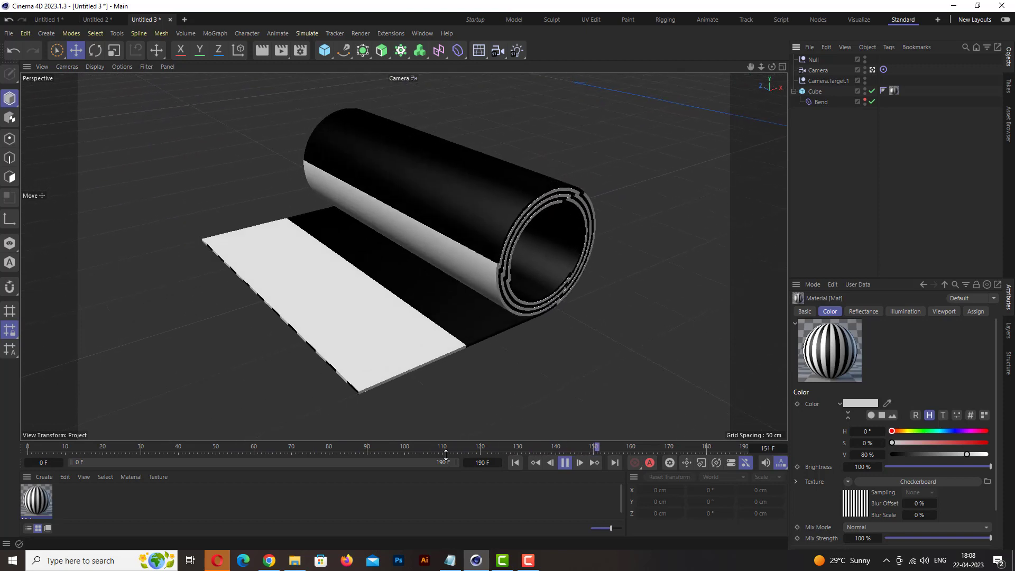
{"action": "left_click", "coordinate": [564, 463]}
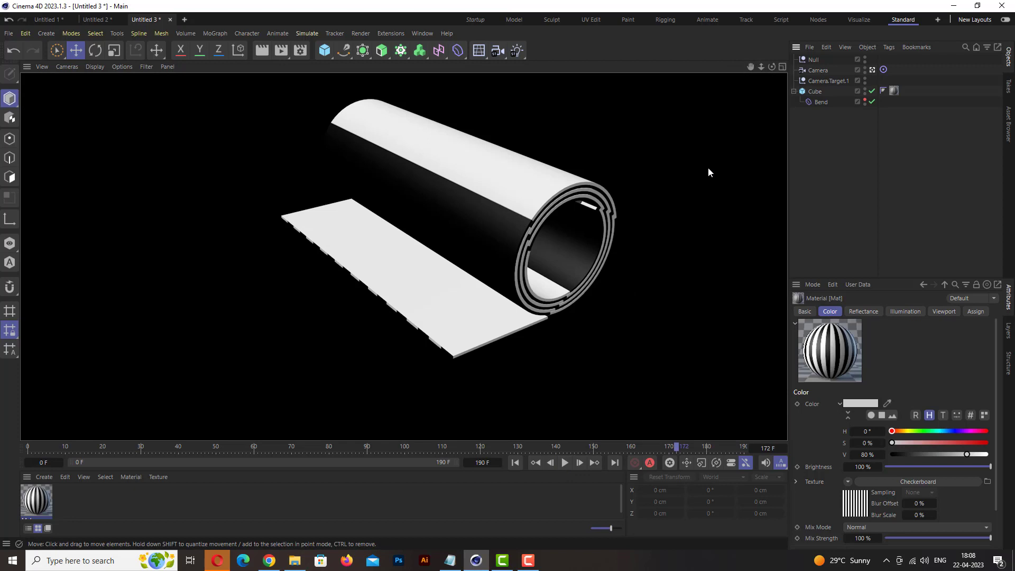
{"action": "left_click", "coordinate": [708, 168]}
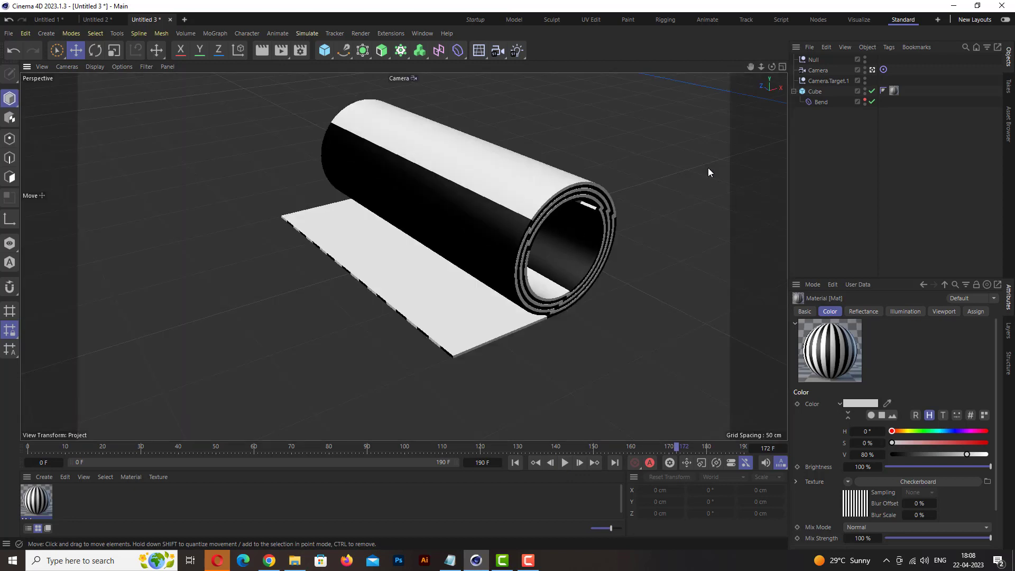
{"action": "left_click", "coordinate": [513, 463]}
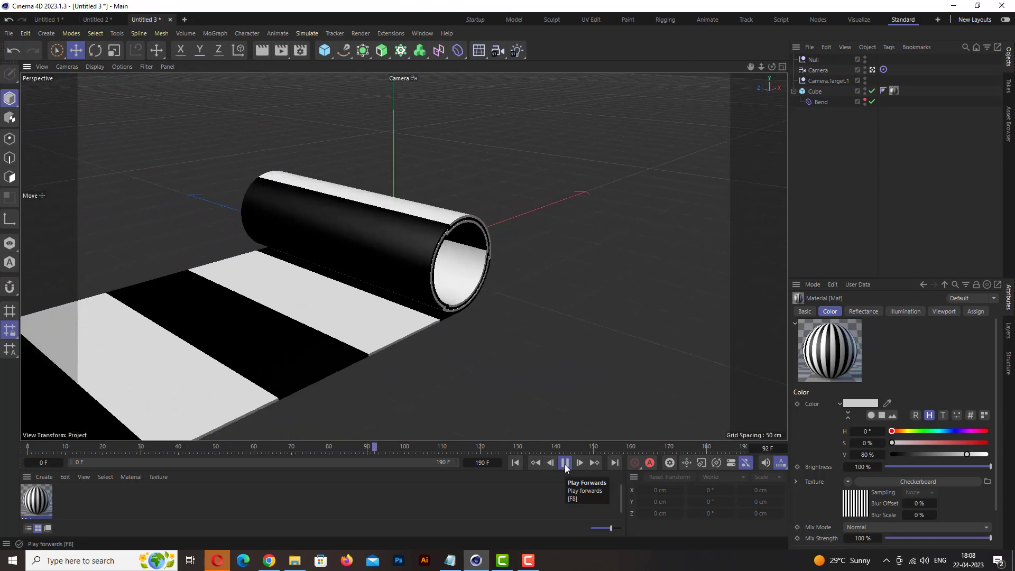
Test render the viewport at frame 98 and open Render Settings showing 1280 x 720 output.
{"action": "left_click", "coordinate": [565, 464]}
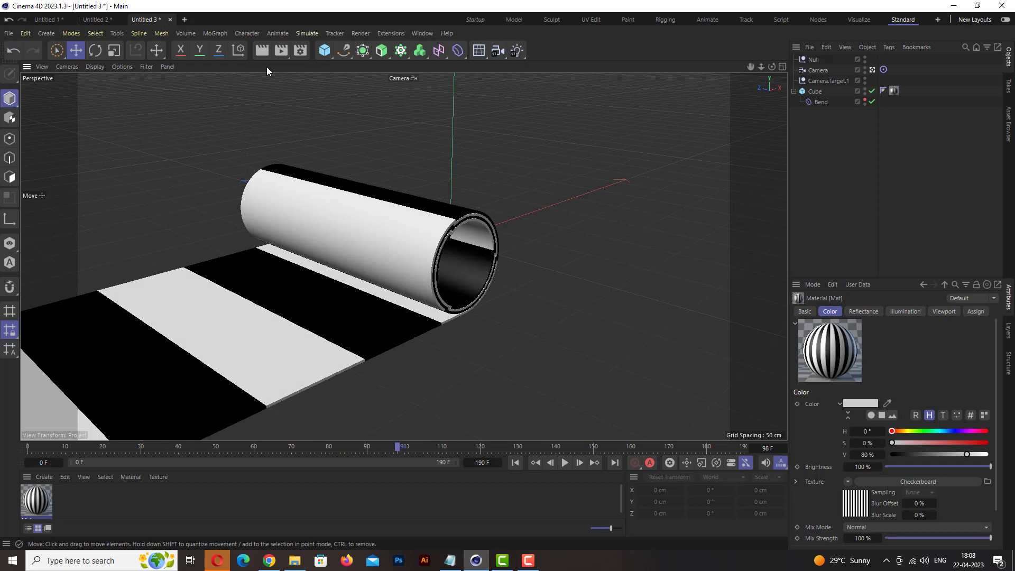
{"action": "left_click", "coordinate": [262, 53]}
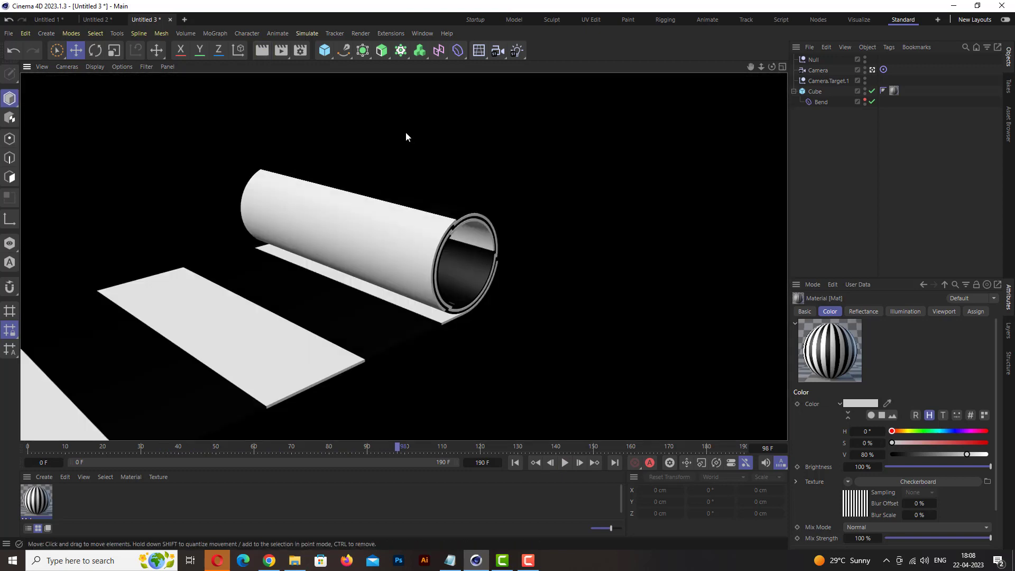
{"action": "left_click", "coordinate": [300, 53]}
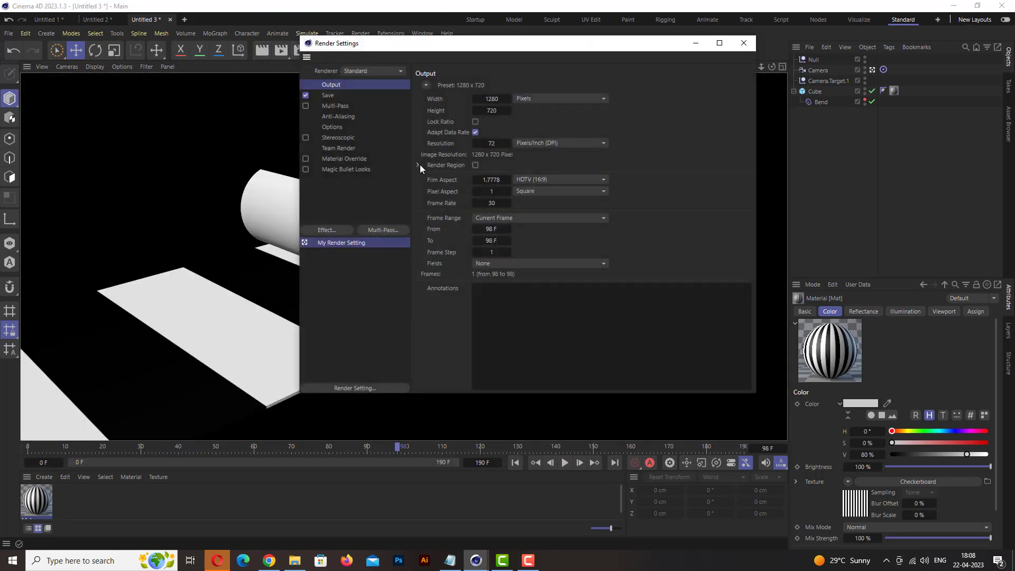
Add the Ambient Occlusion effect to the render settings with Contrast set to 30 %.
{"action": "left_click", "coordinate": [327, 230]}
{"action": "left_click", "coordinate": [370, 250]}
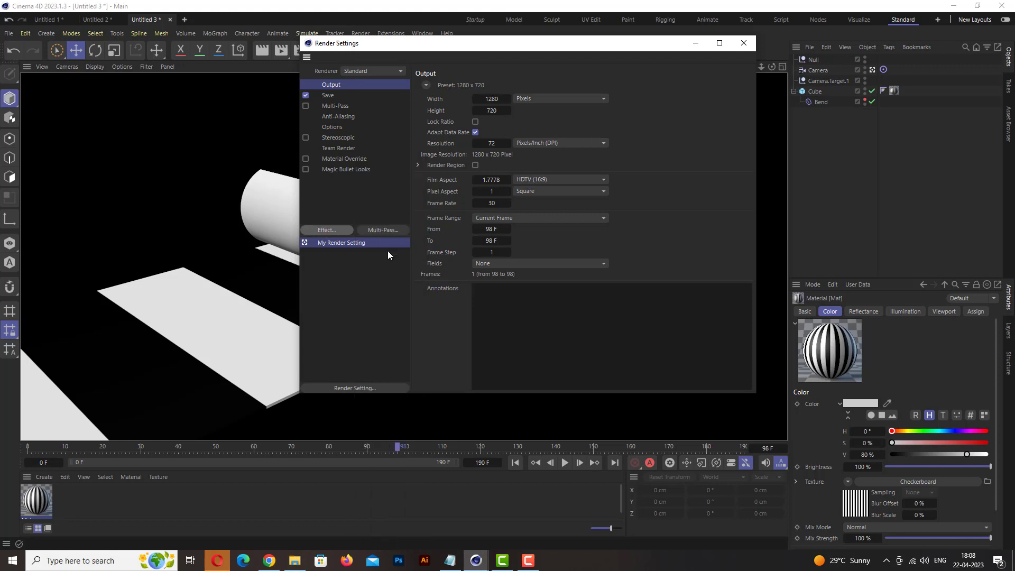
{"action": "type", "text": "30"}
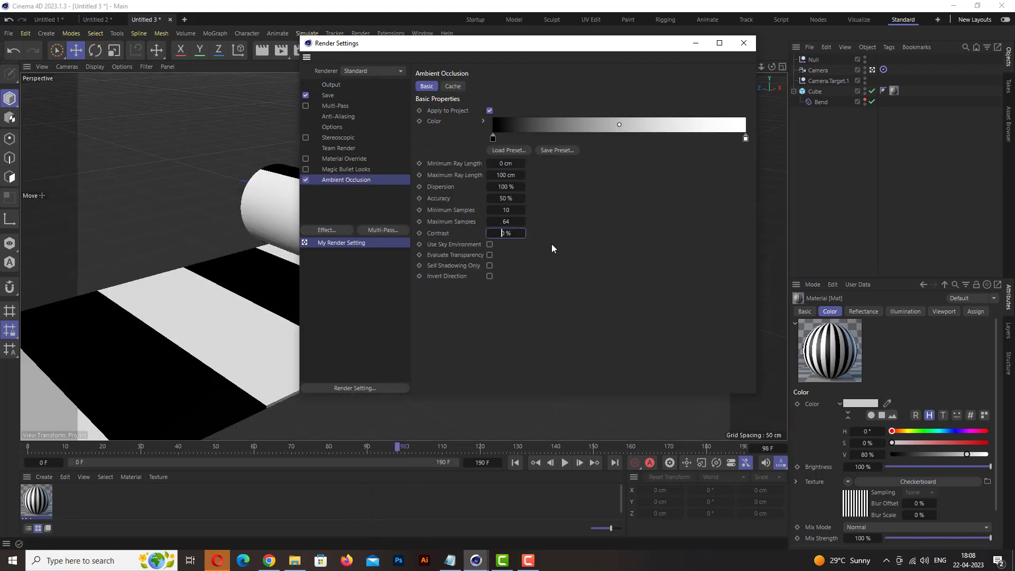
{"action": "key", "text": "Return"}
Close Render Settings, preview the ambient occlusion with a viewport render, then clear it.
{"action": "left_click", "coordinate": [745, 43]}
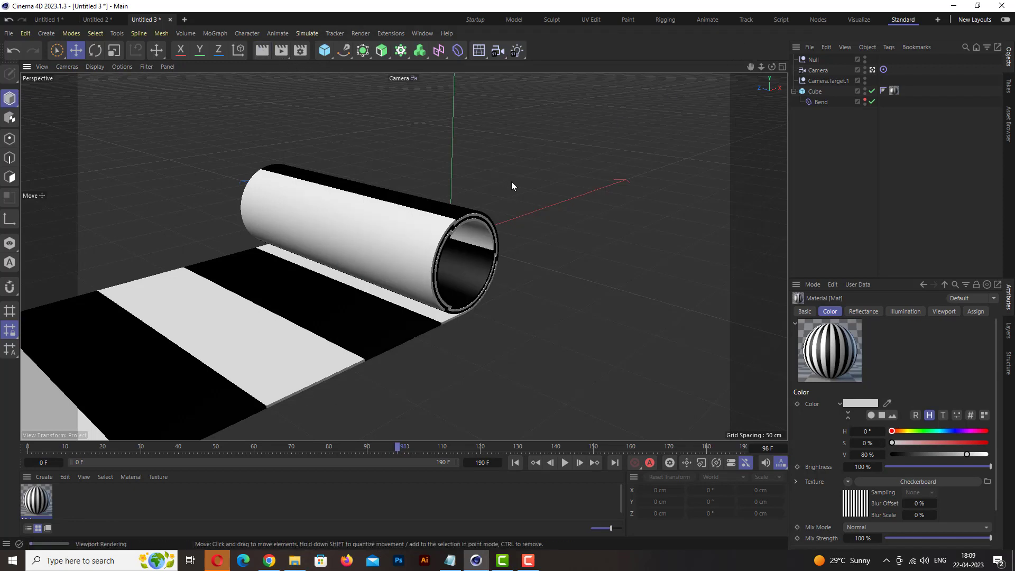
{"action": "key", "text": "ctrl+r"}
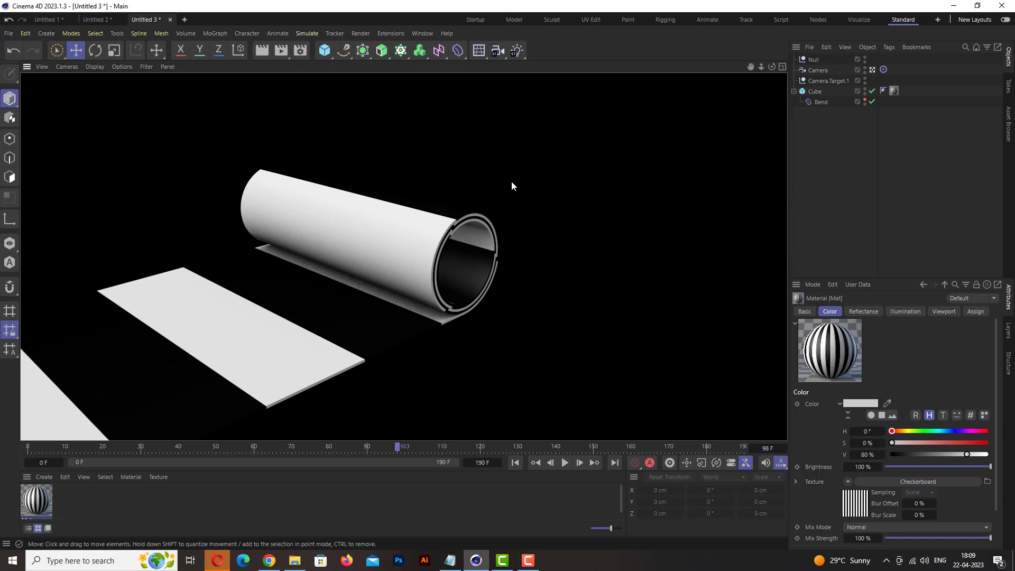
{"action": "left_click", "coordinate": [511, 181]}
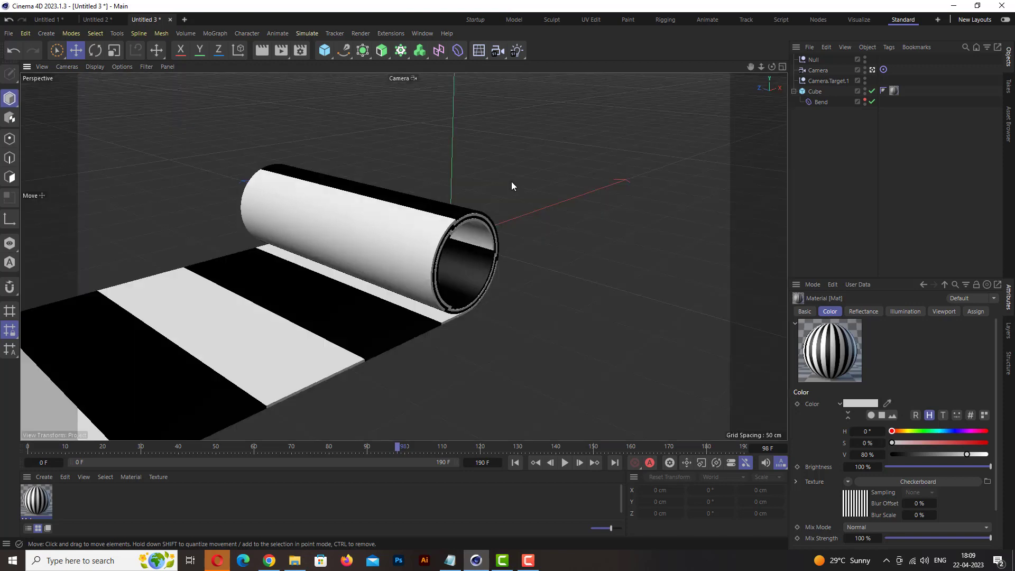